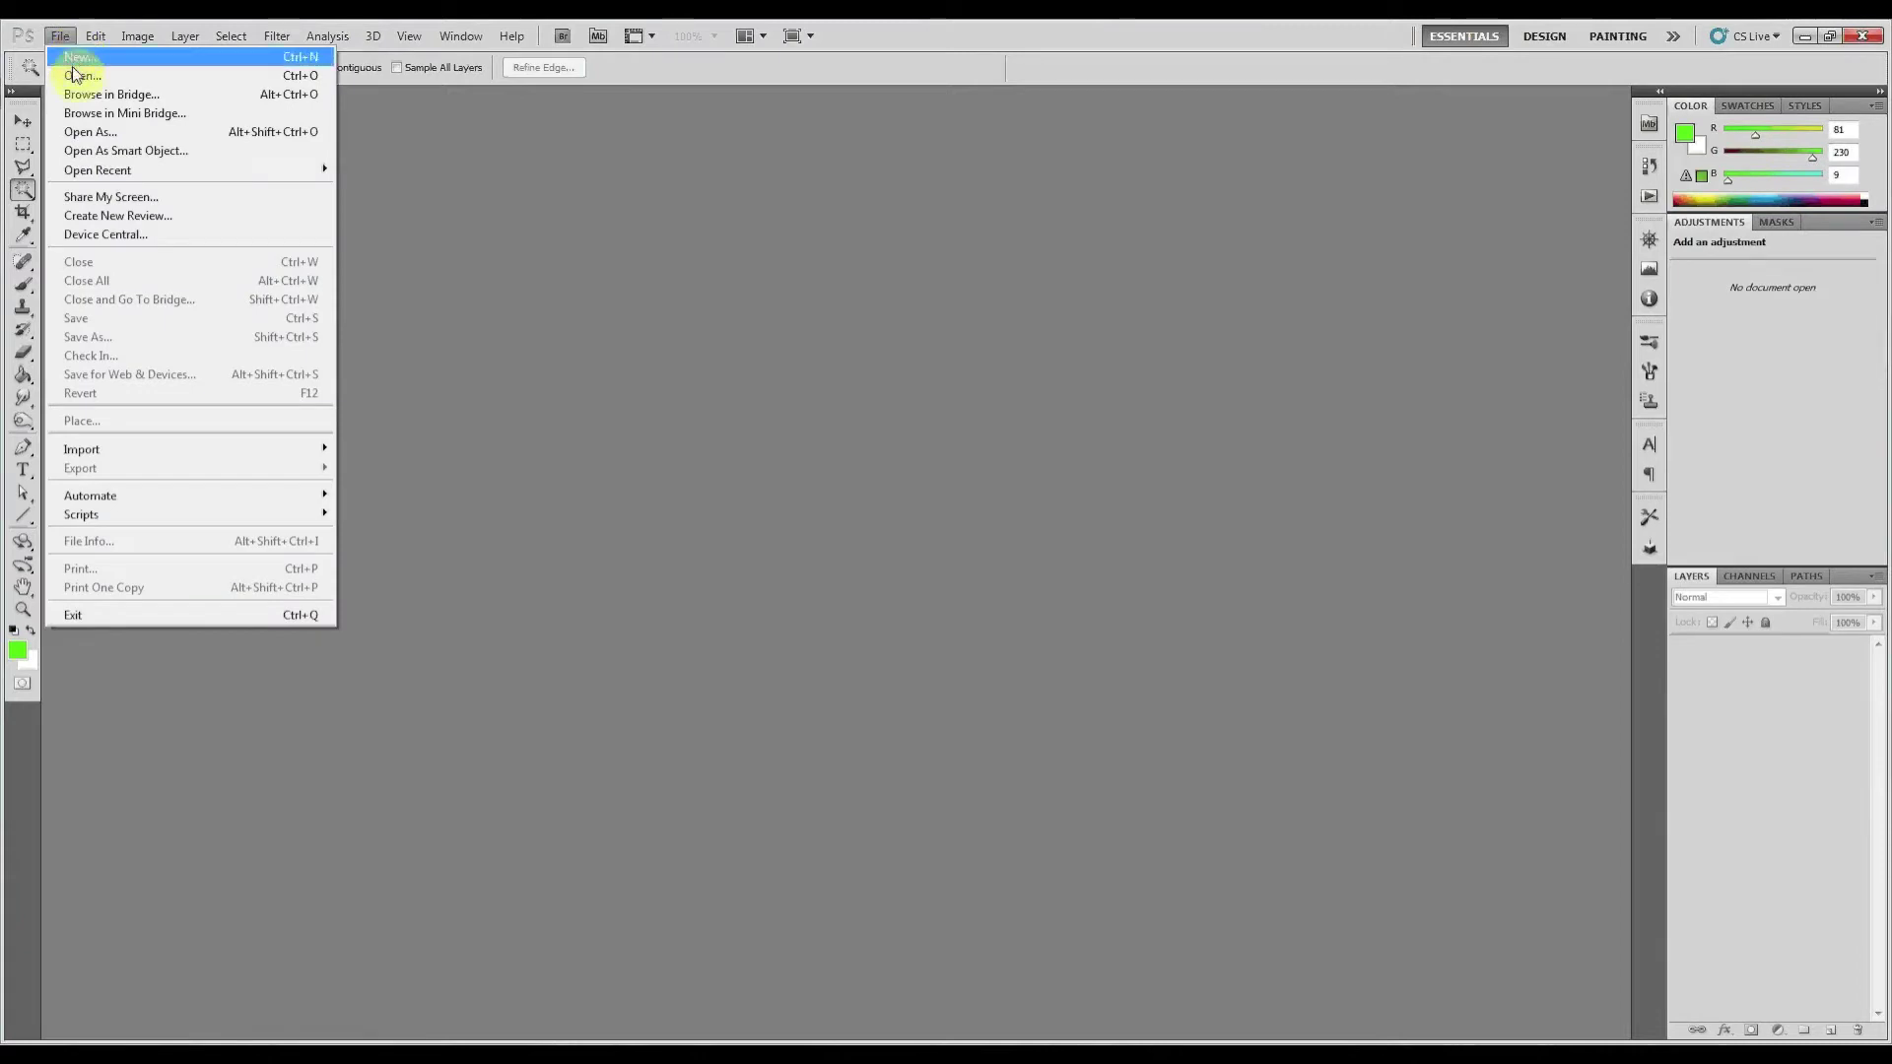
Load Project_Perspective.png and its fresnel, material and object PNGs as a layer stack, and hide those three pass layers
{"action": "mouse_move", "coordinate": [205, 527]}
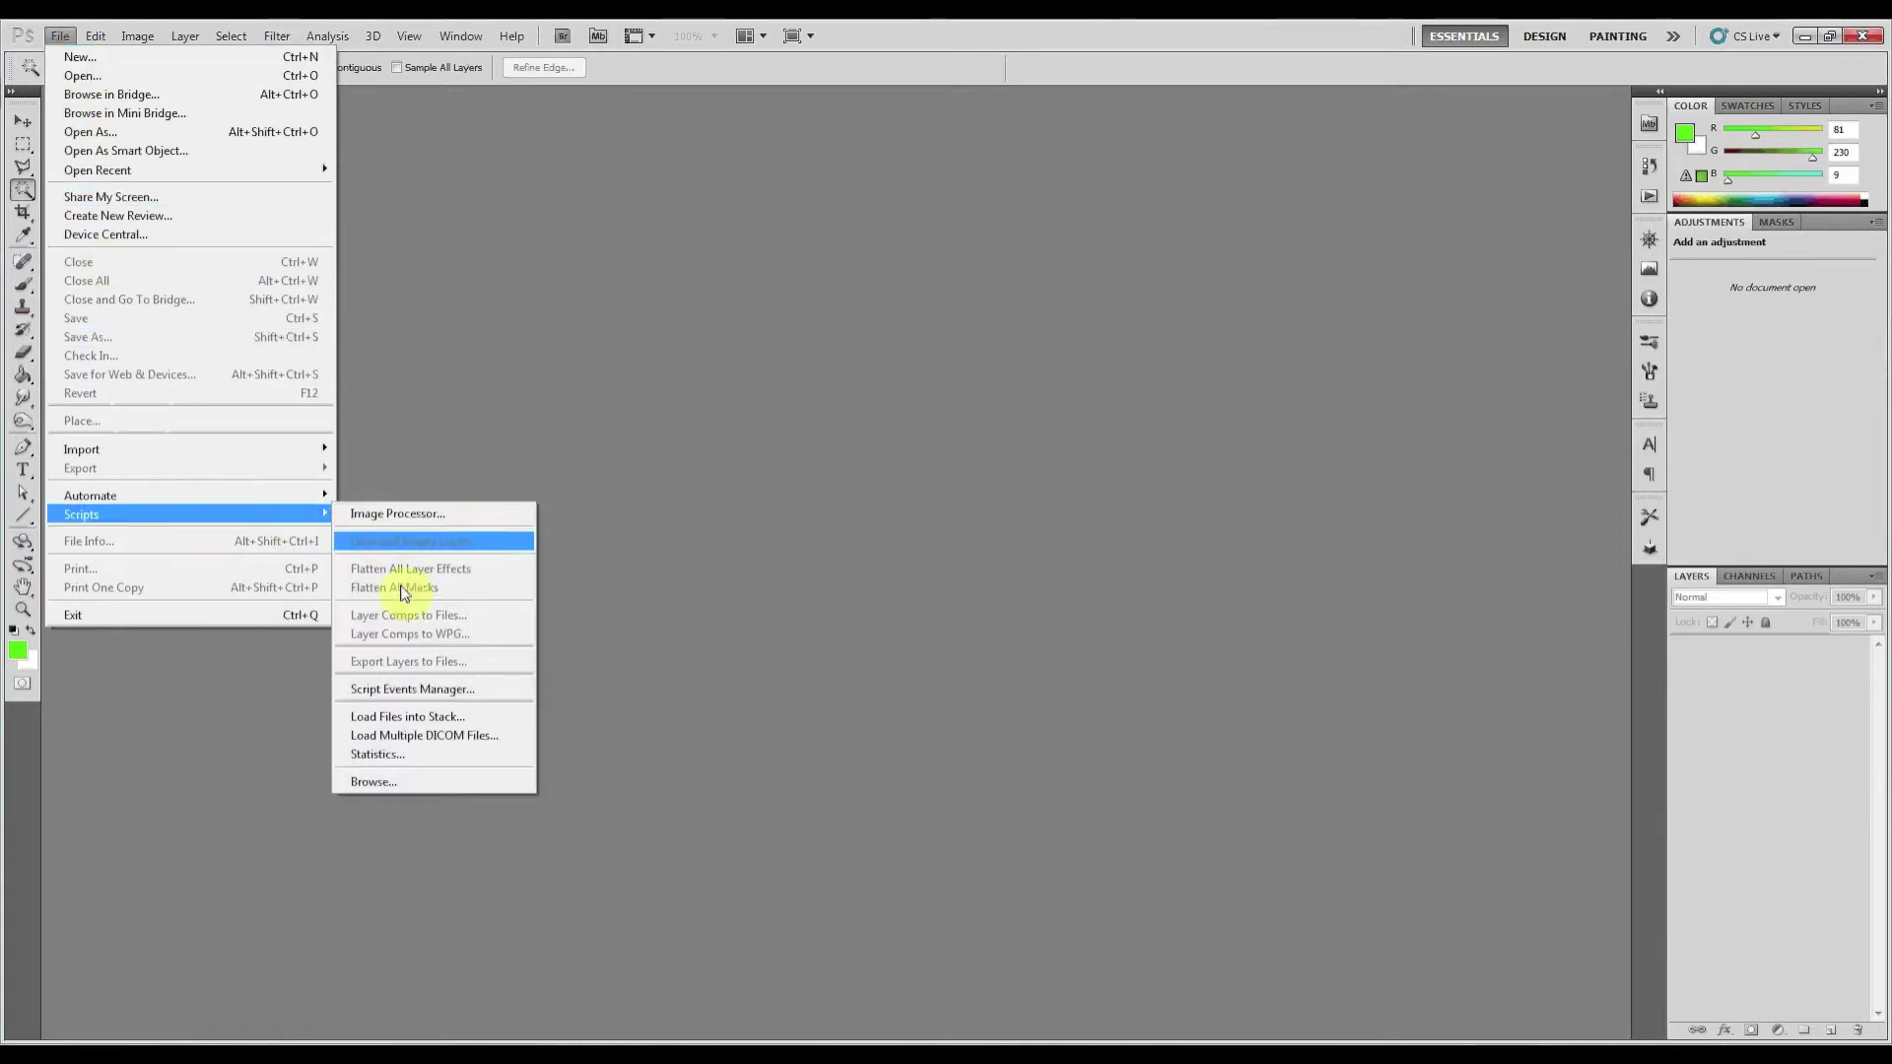
{"action": "left_click", "coordinate": [433, 719]}
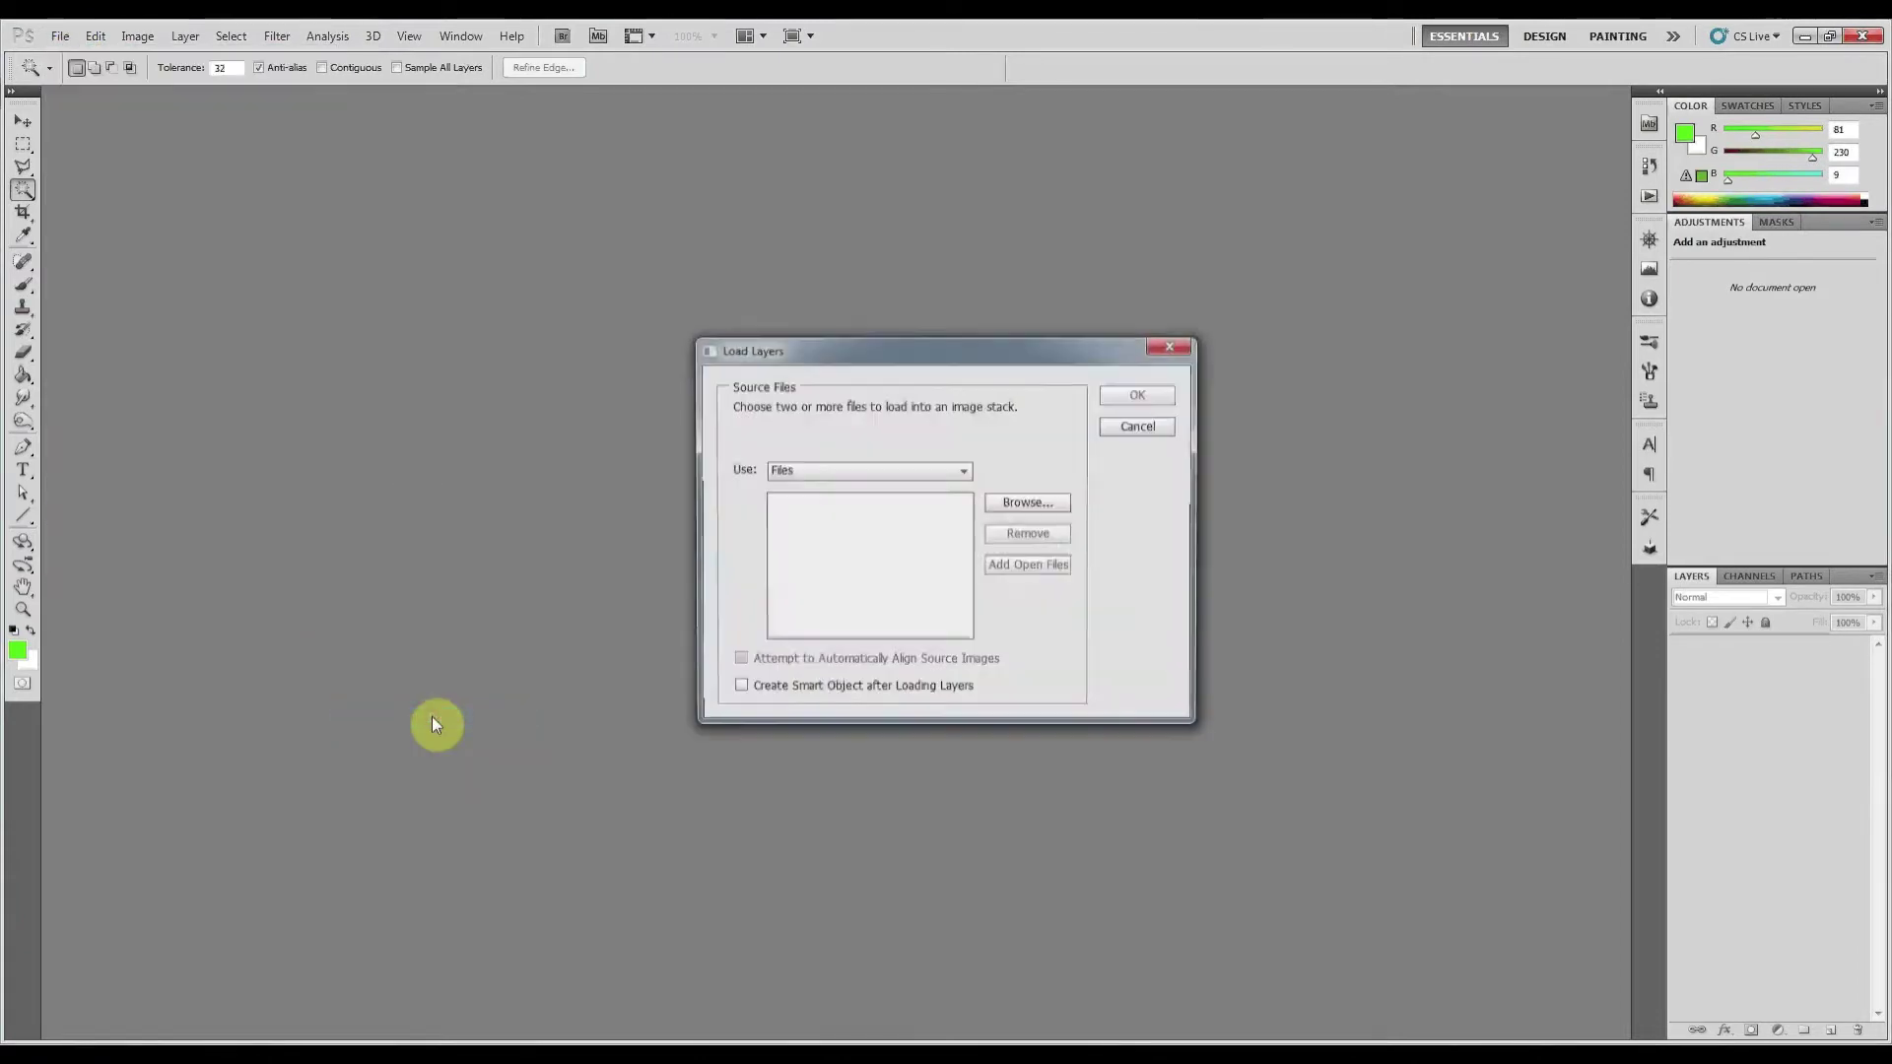
{"action": "left_click", "coordinate": [1066, 502]}
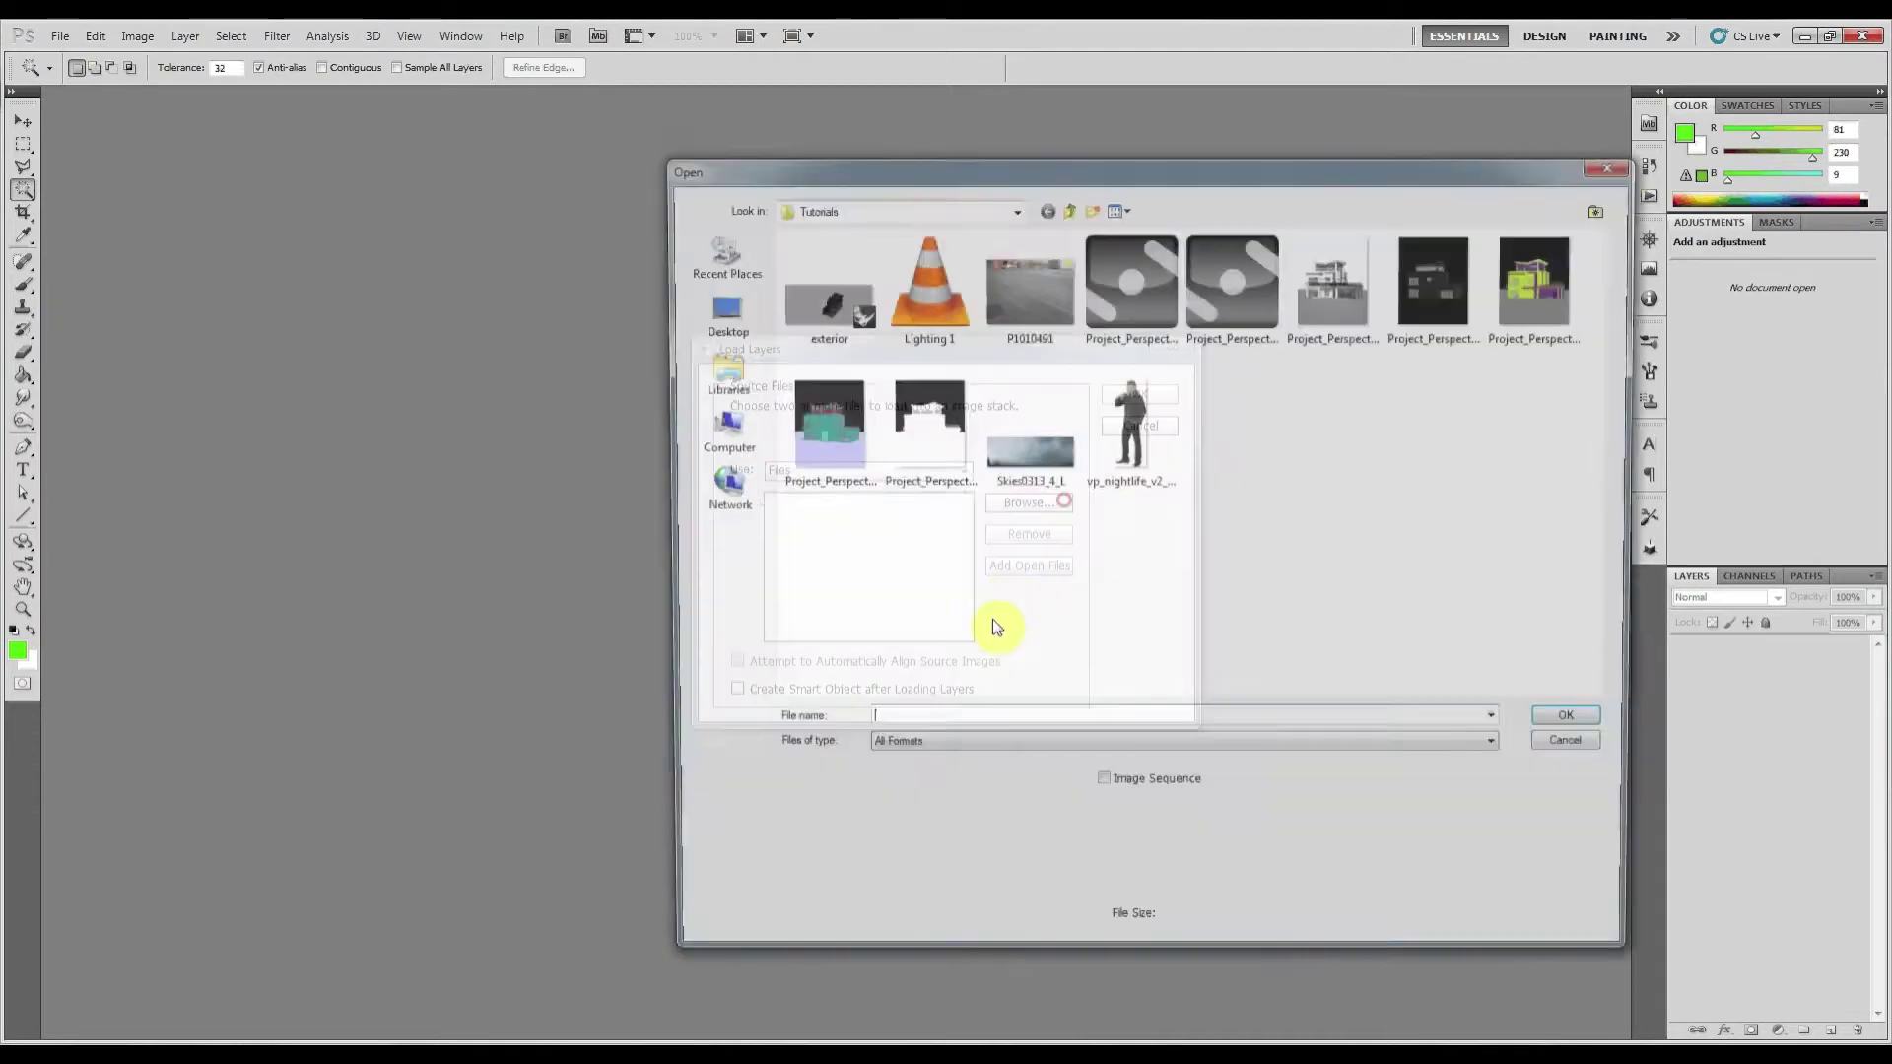
{"action": "left_click", "coordinate": [1344, 295]}
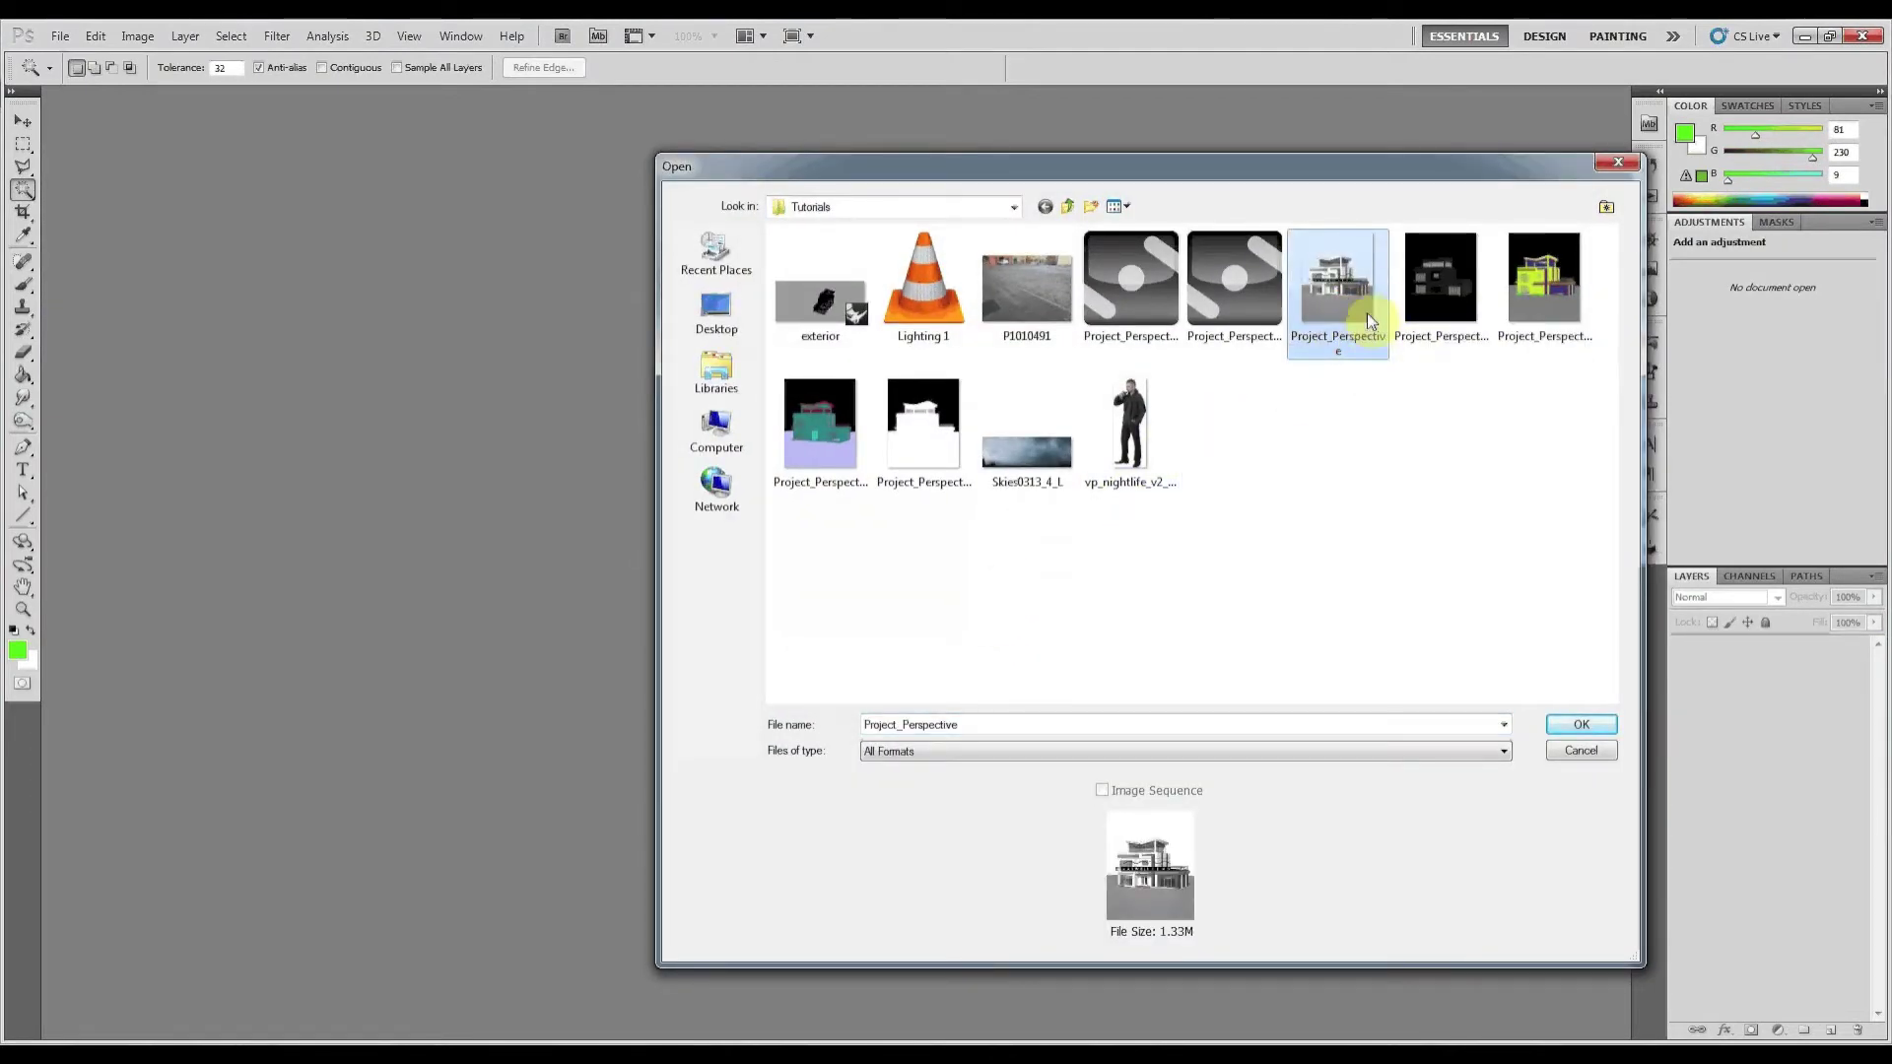
{"action": "left_click", "coordinate": [1464, 283], "text": "ctrl"}
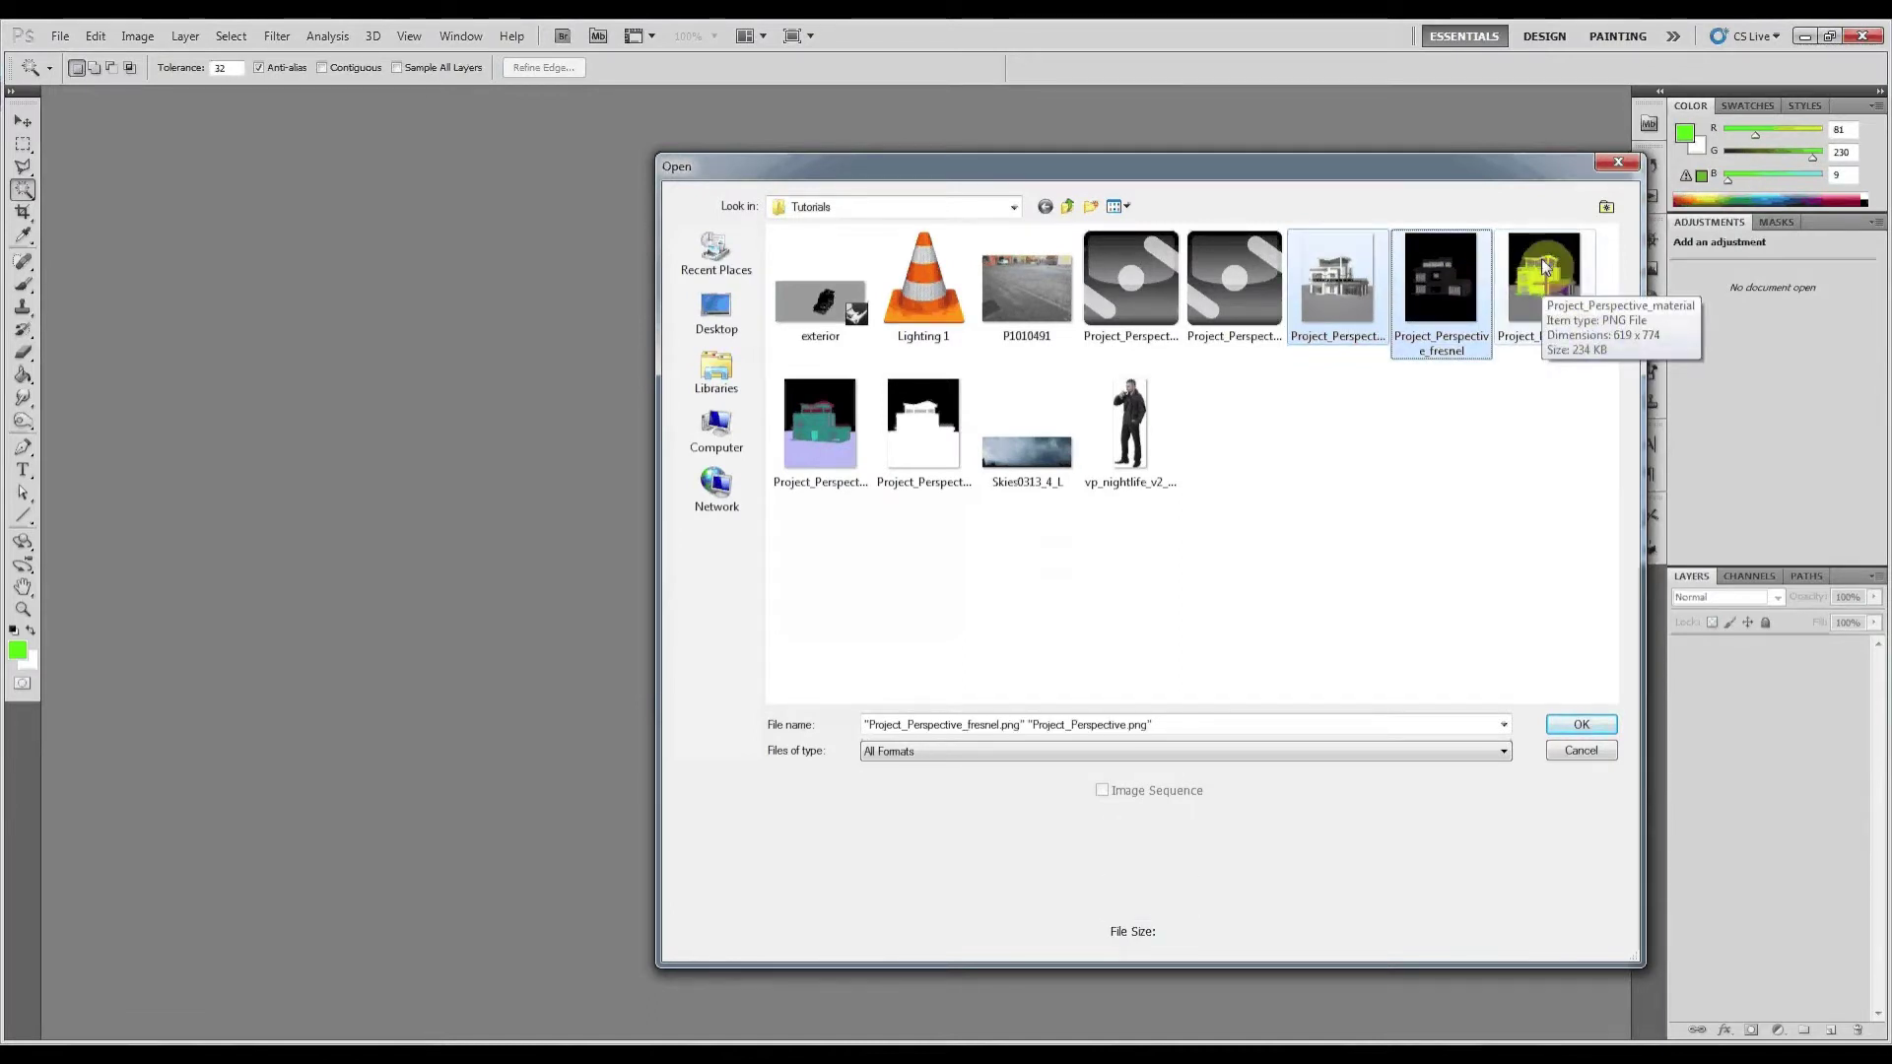
{"action": "left_click", "coordinate": [1541, 261], "text": "ctrl"}
{"action": "left_click", "coordinate": [842, 451], "text": "ctrl"}
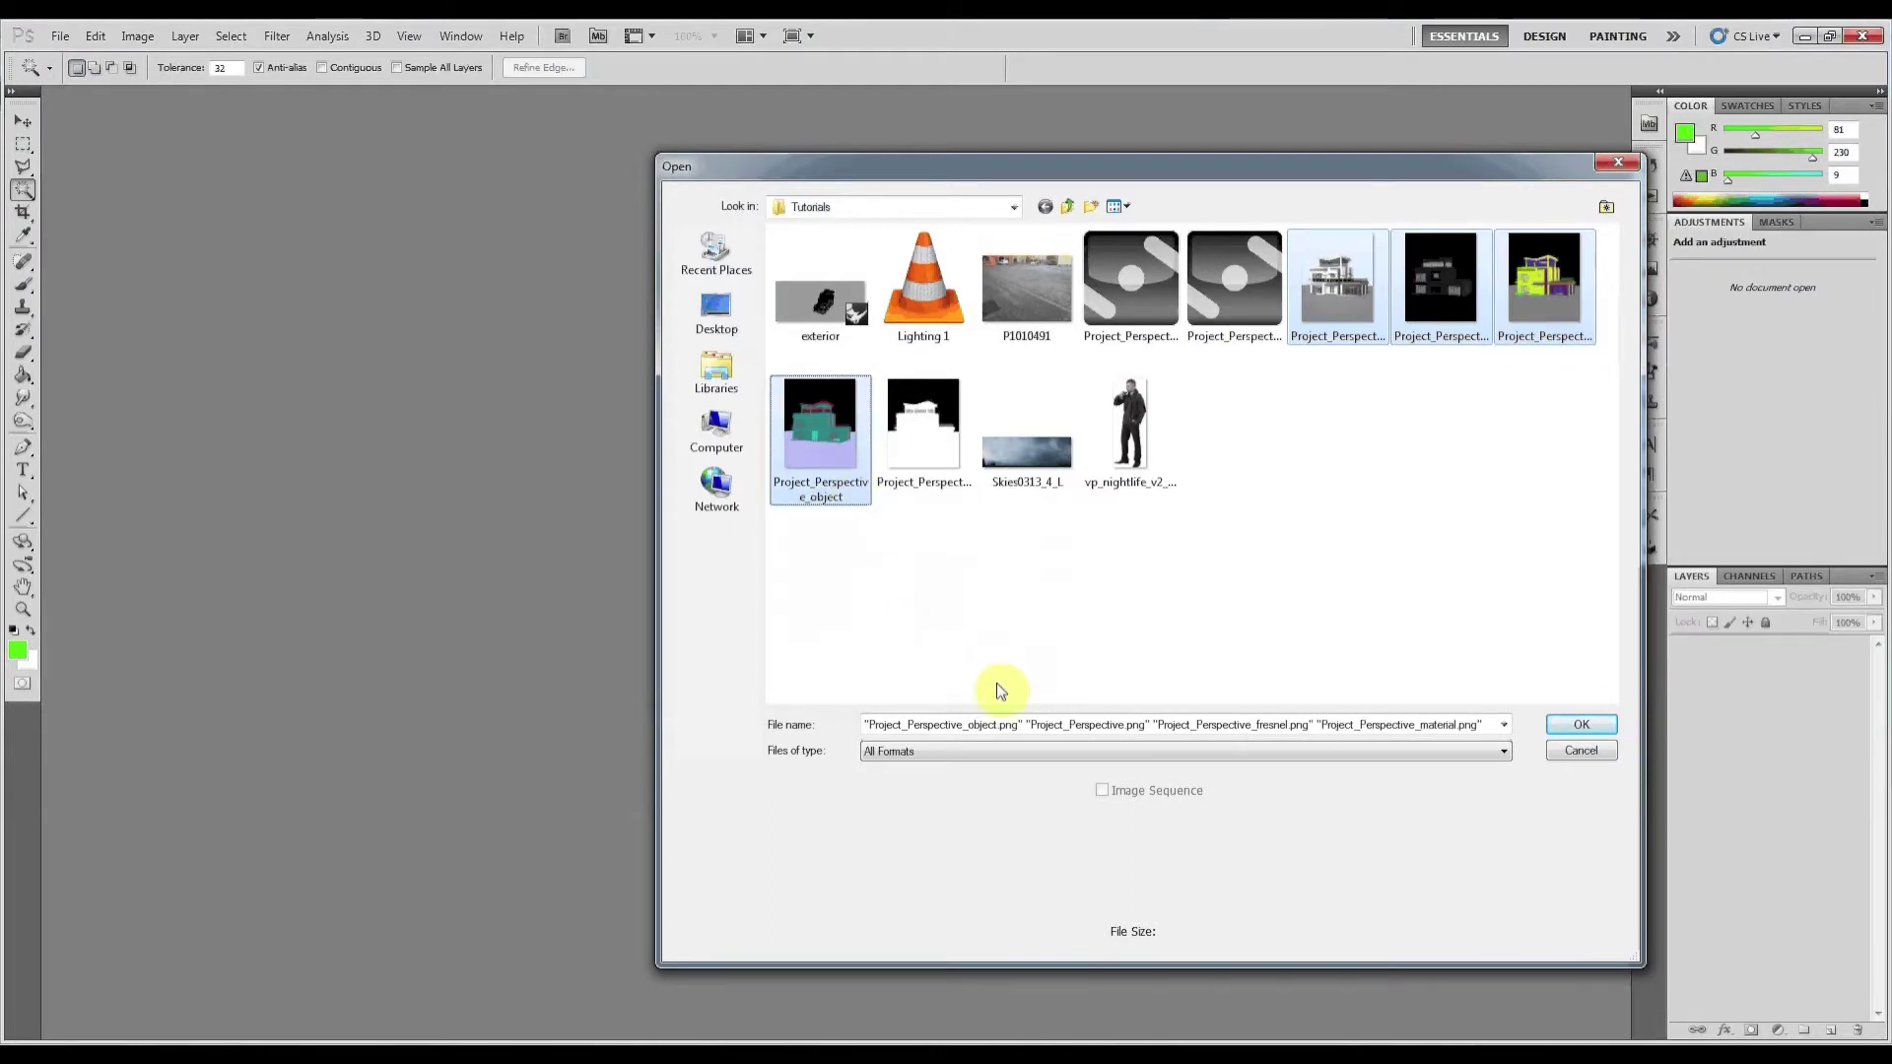
{"action": "left_click", "coordinate": [1574, 726]}
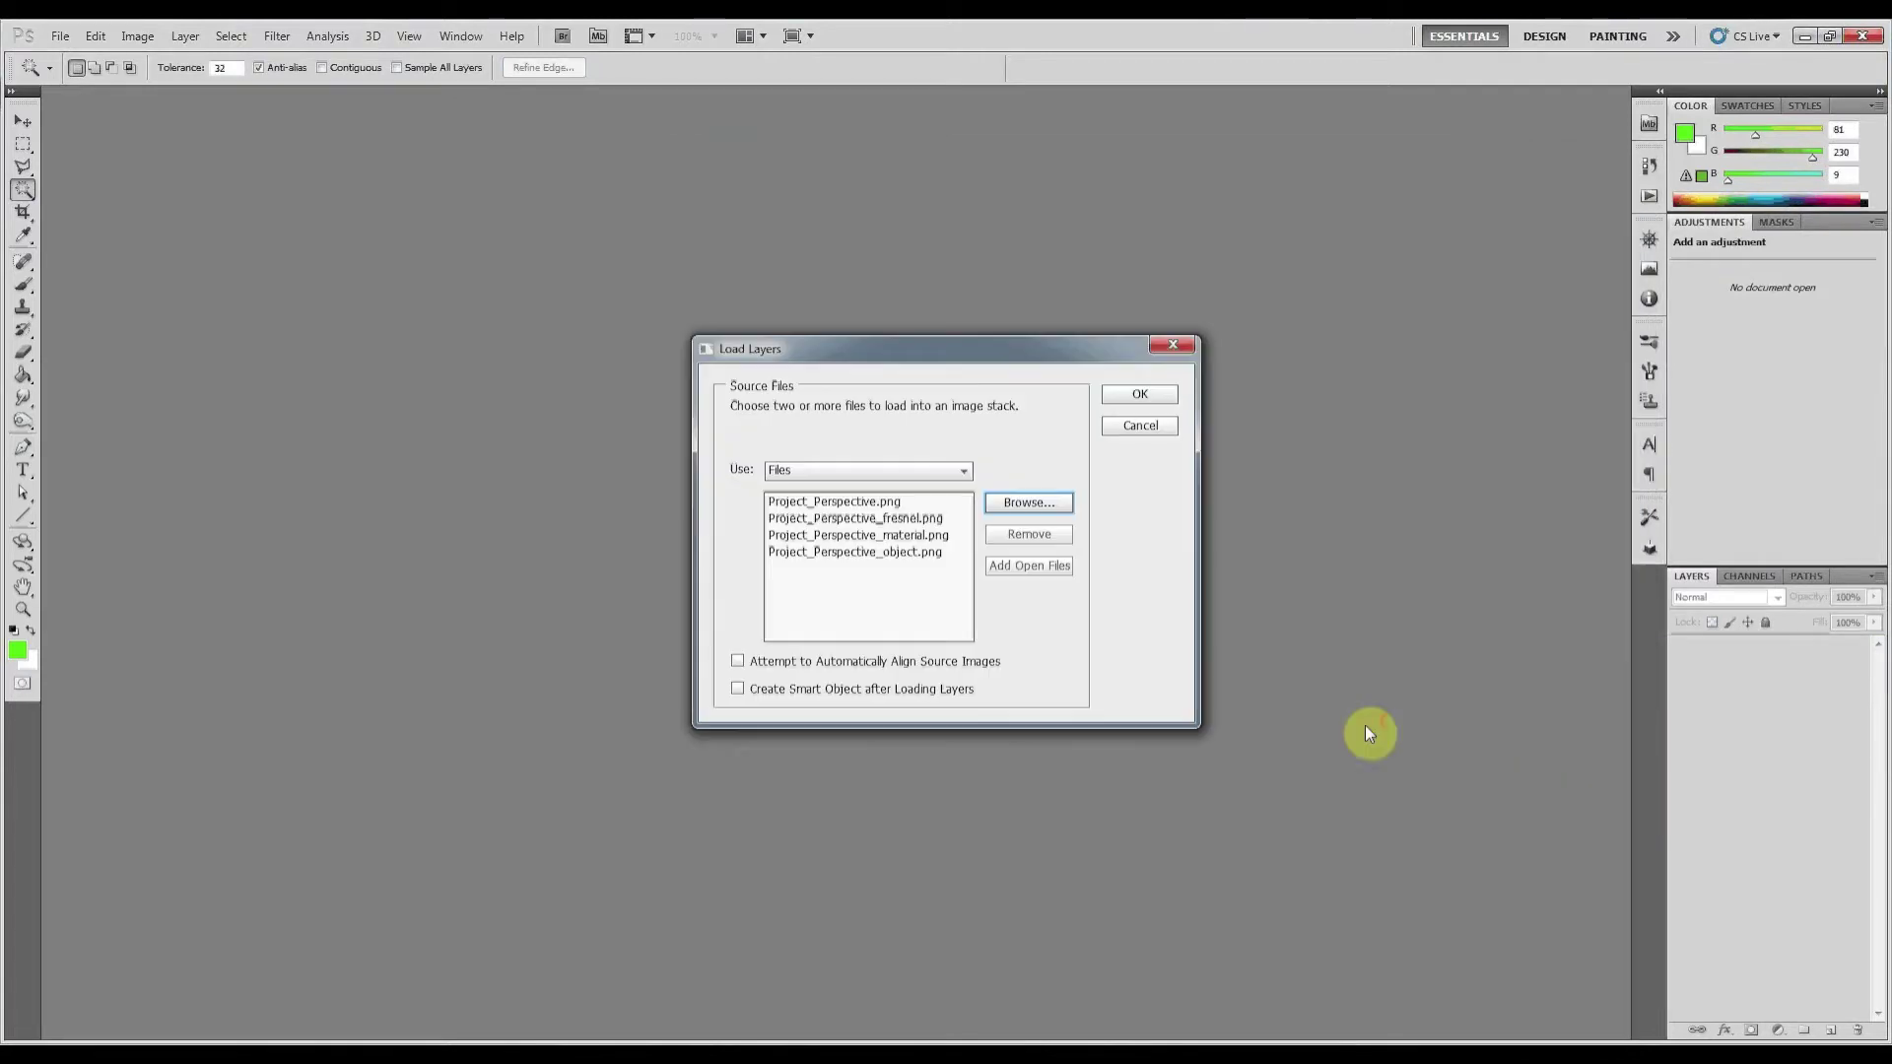
{"action": "left_click", "coordinate": [1123, 394]}
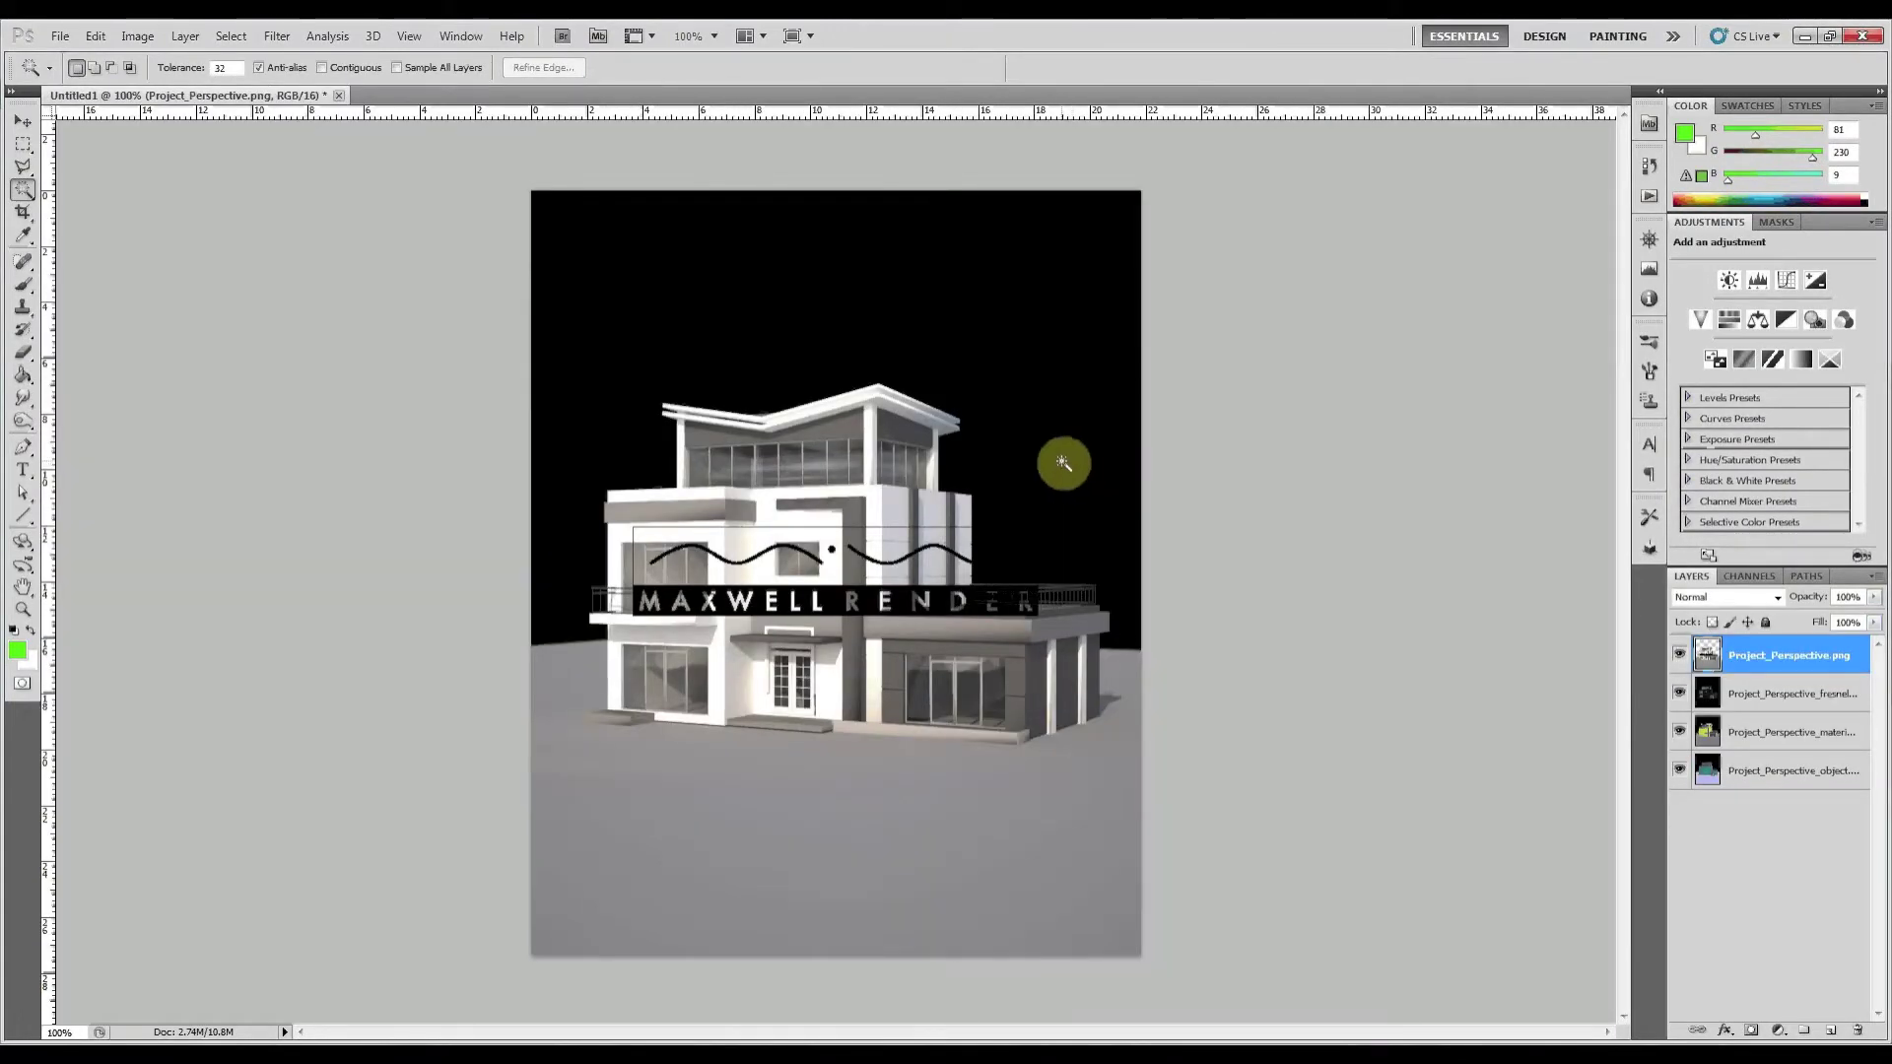
{"action": "left_click_drag", "start_coordinate": [1675, 705], "coordinate": [1679, 773]}
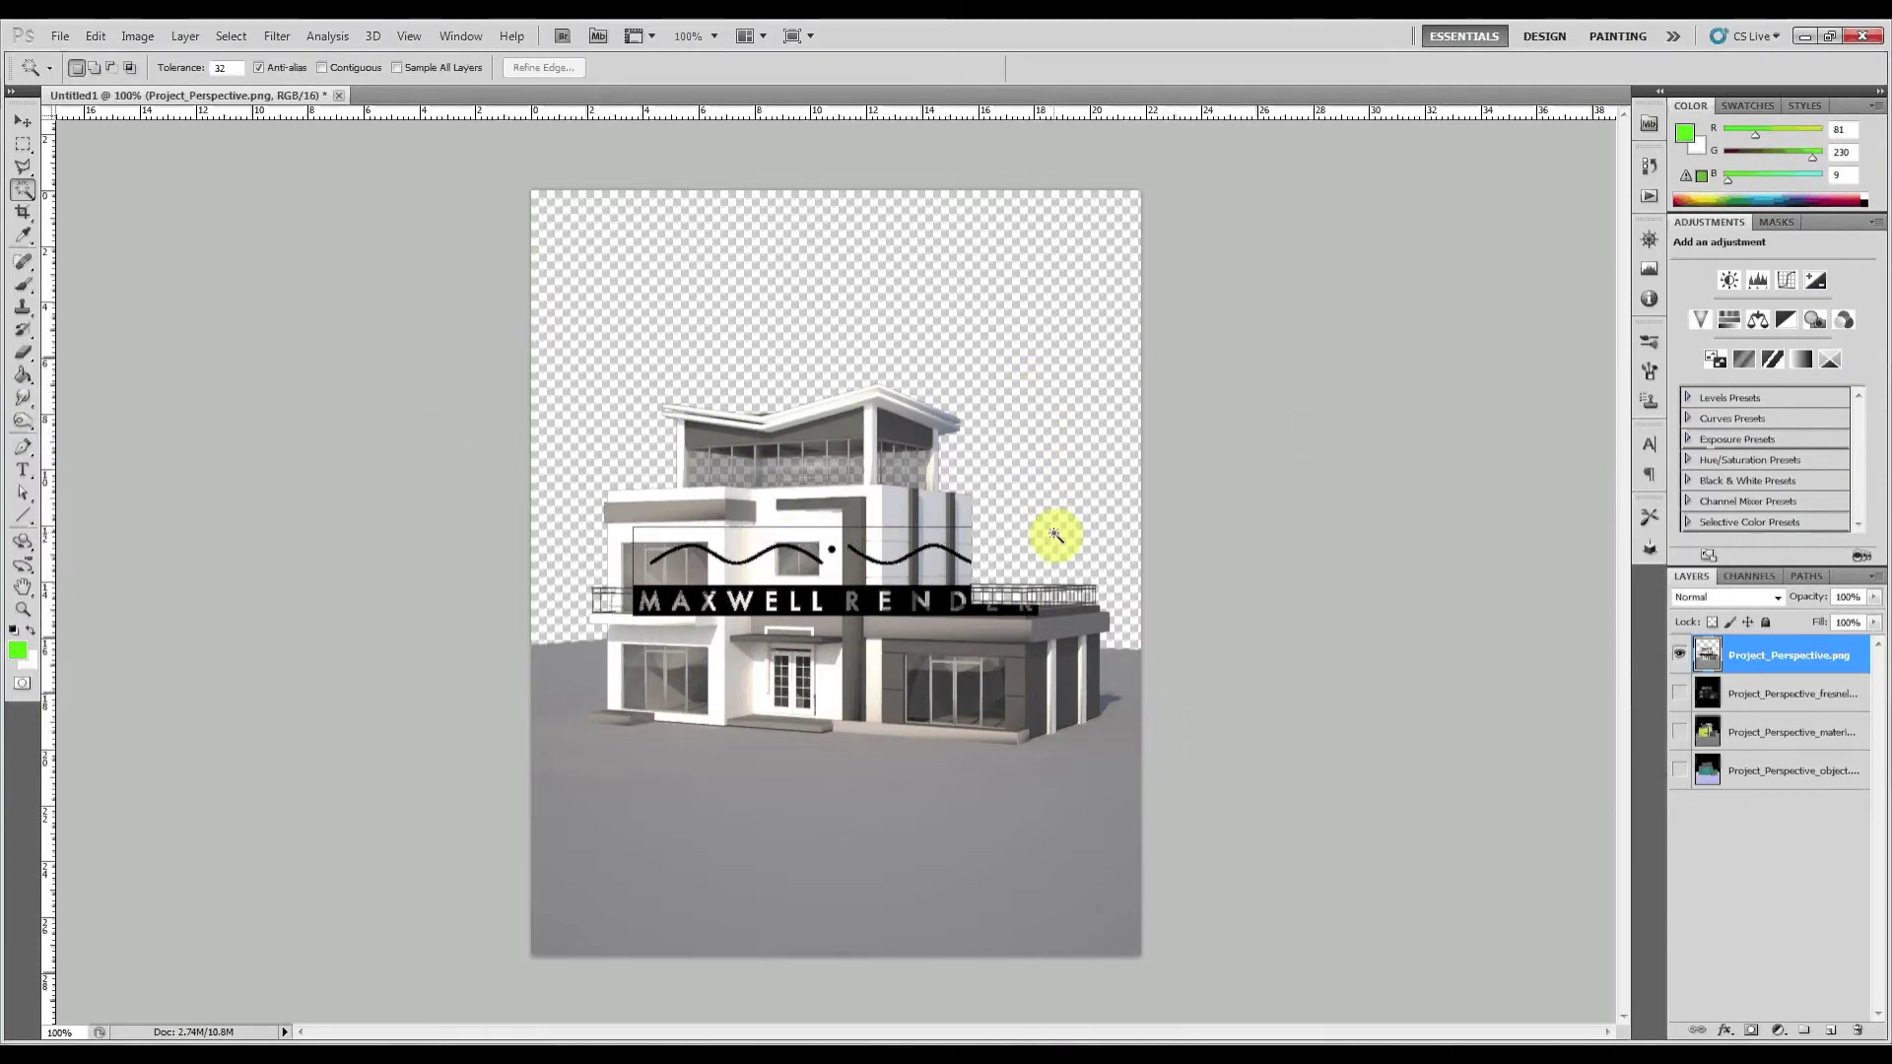
Open the sky image Skies0313_4_L from the Tutorials folder
{"action": "left_click", "coordinate": [65, 38]}
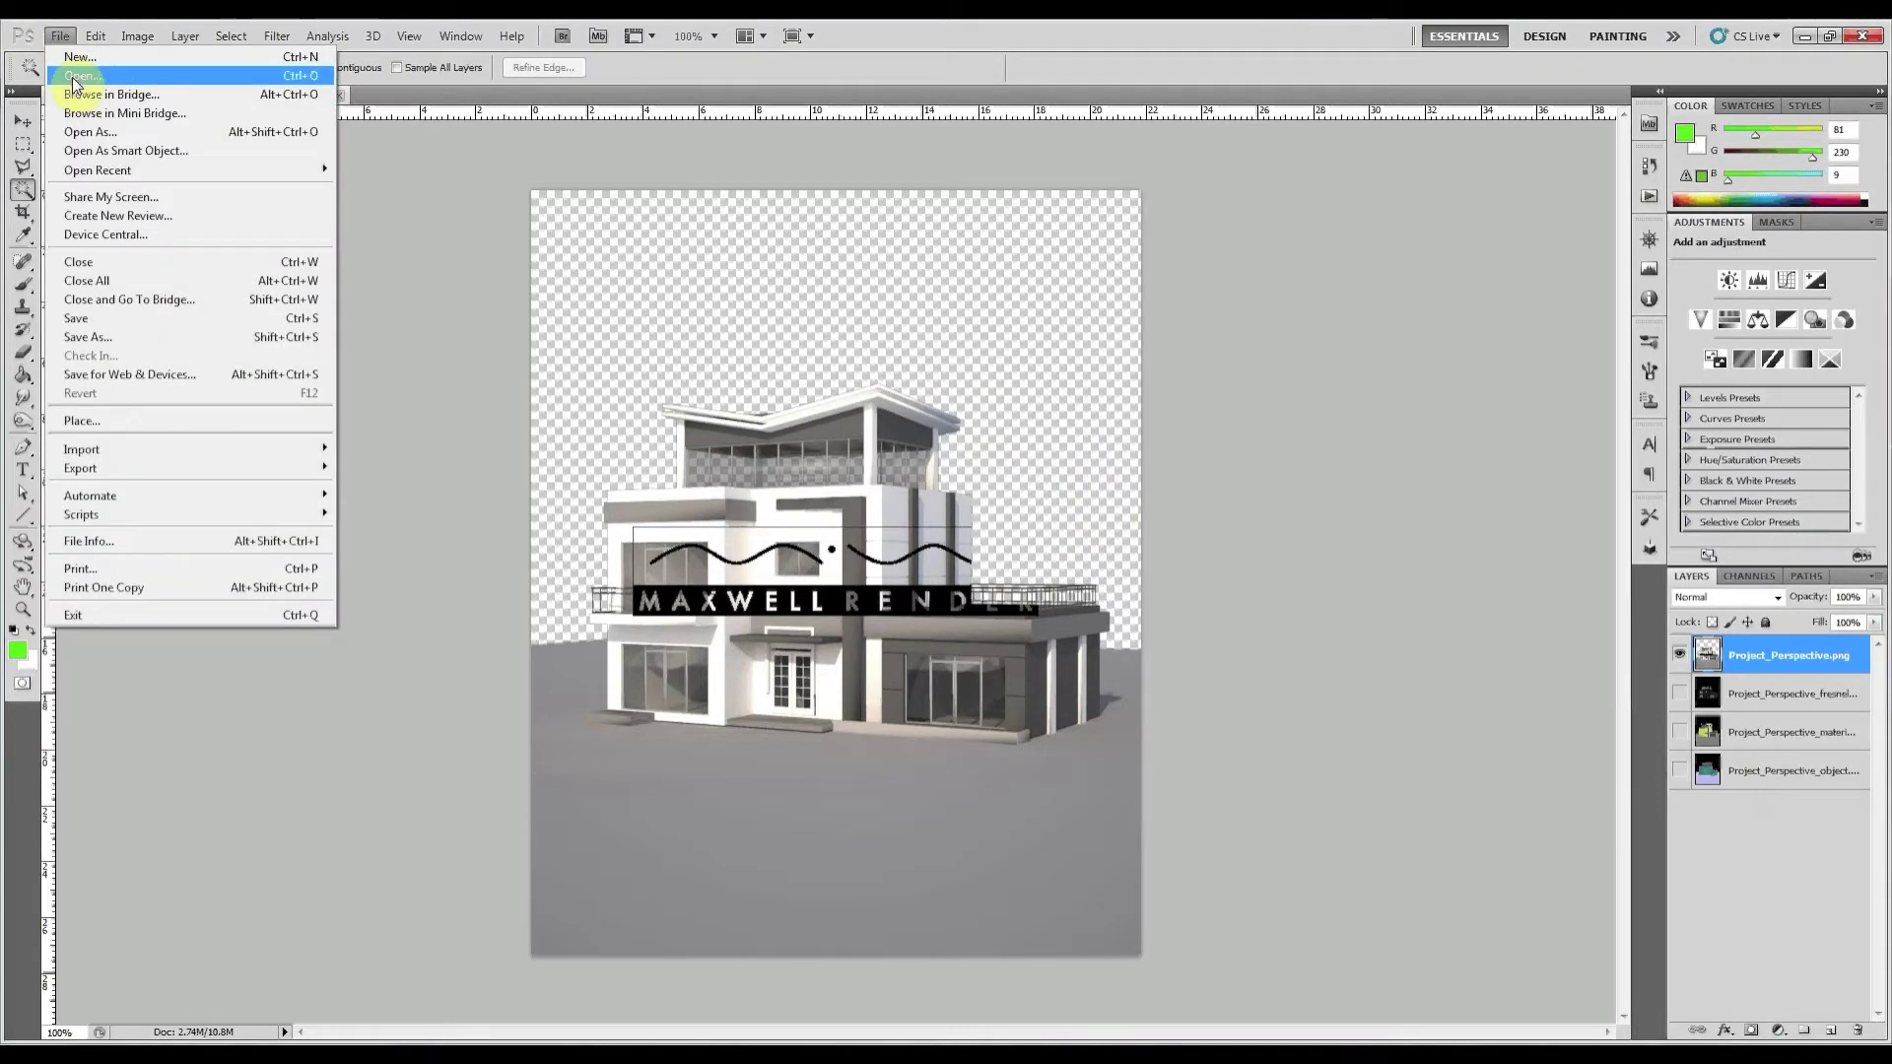
{"action": "left_click", "coordinate": [77, 76]}
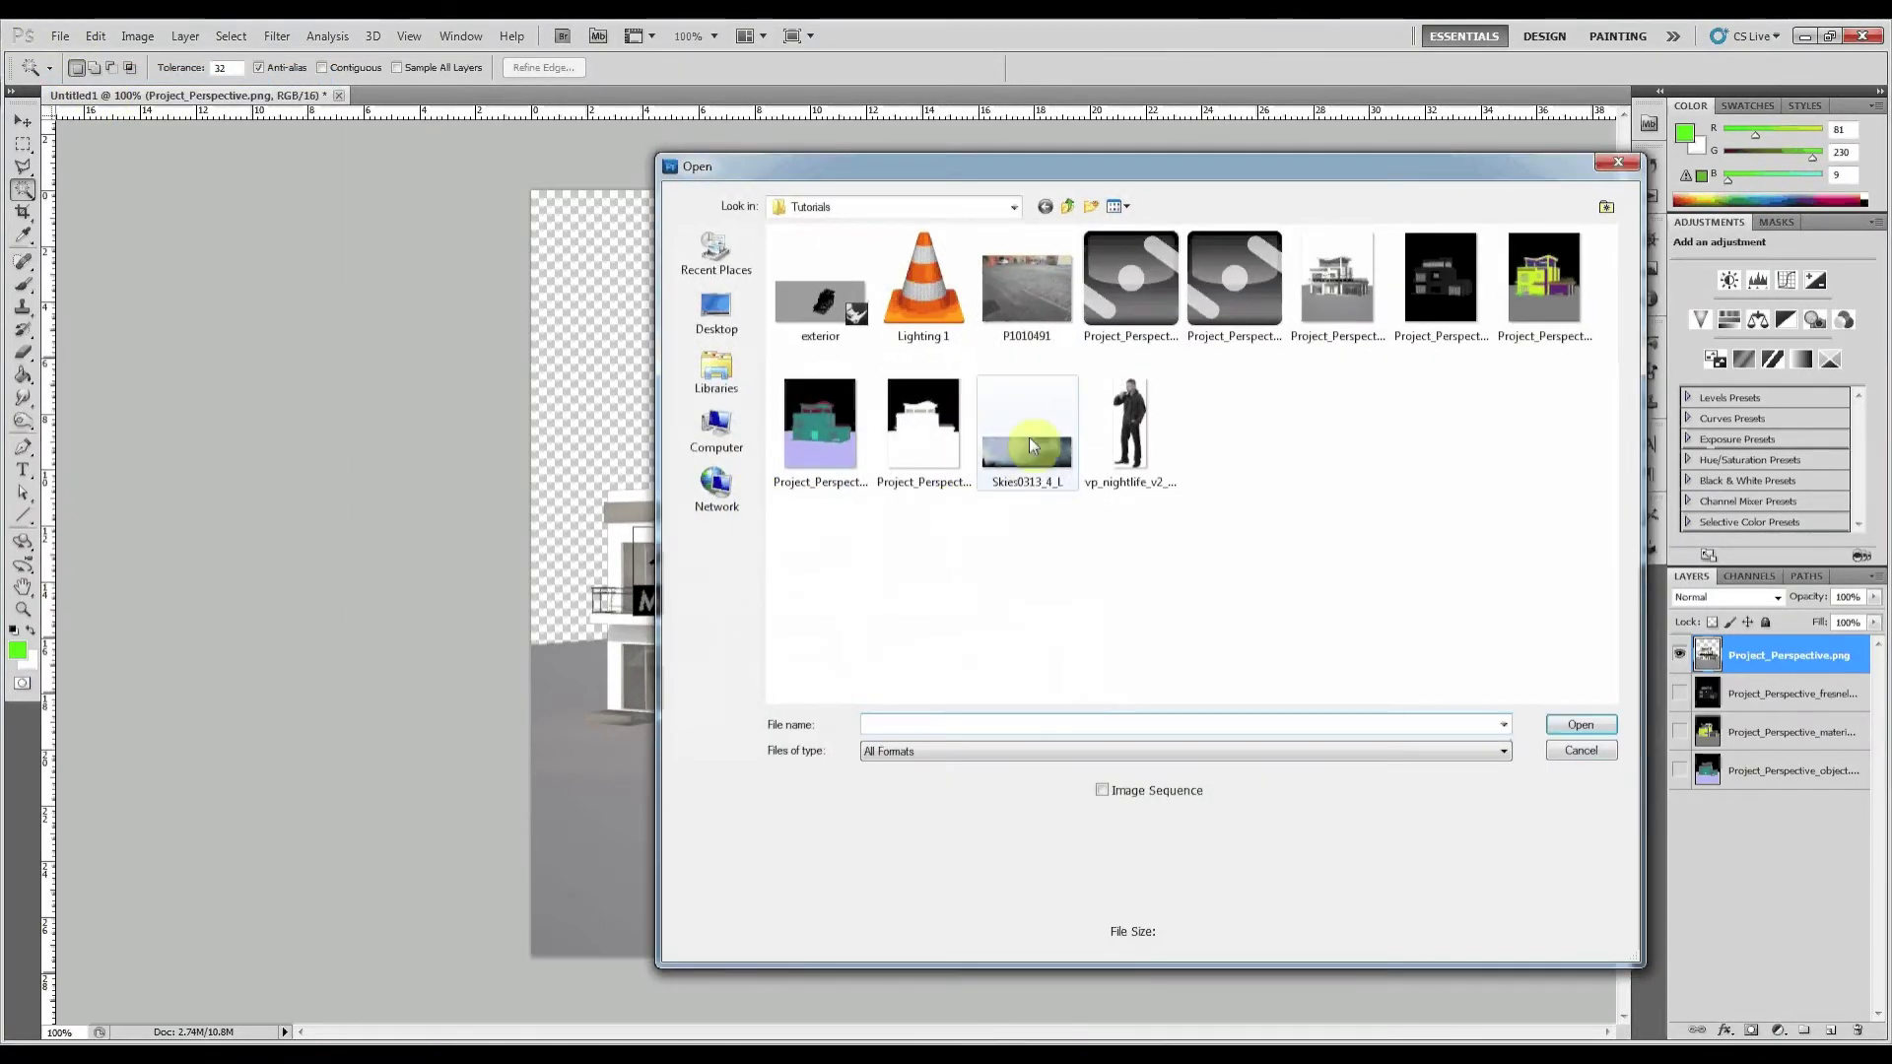
{"action": "double_click", "coordinate": [1029, 436]}
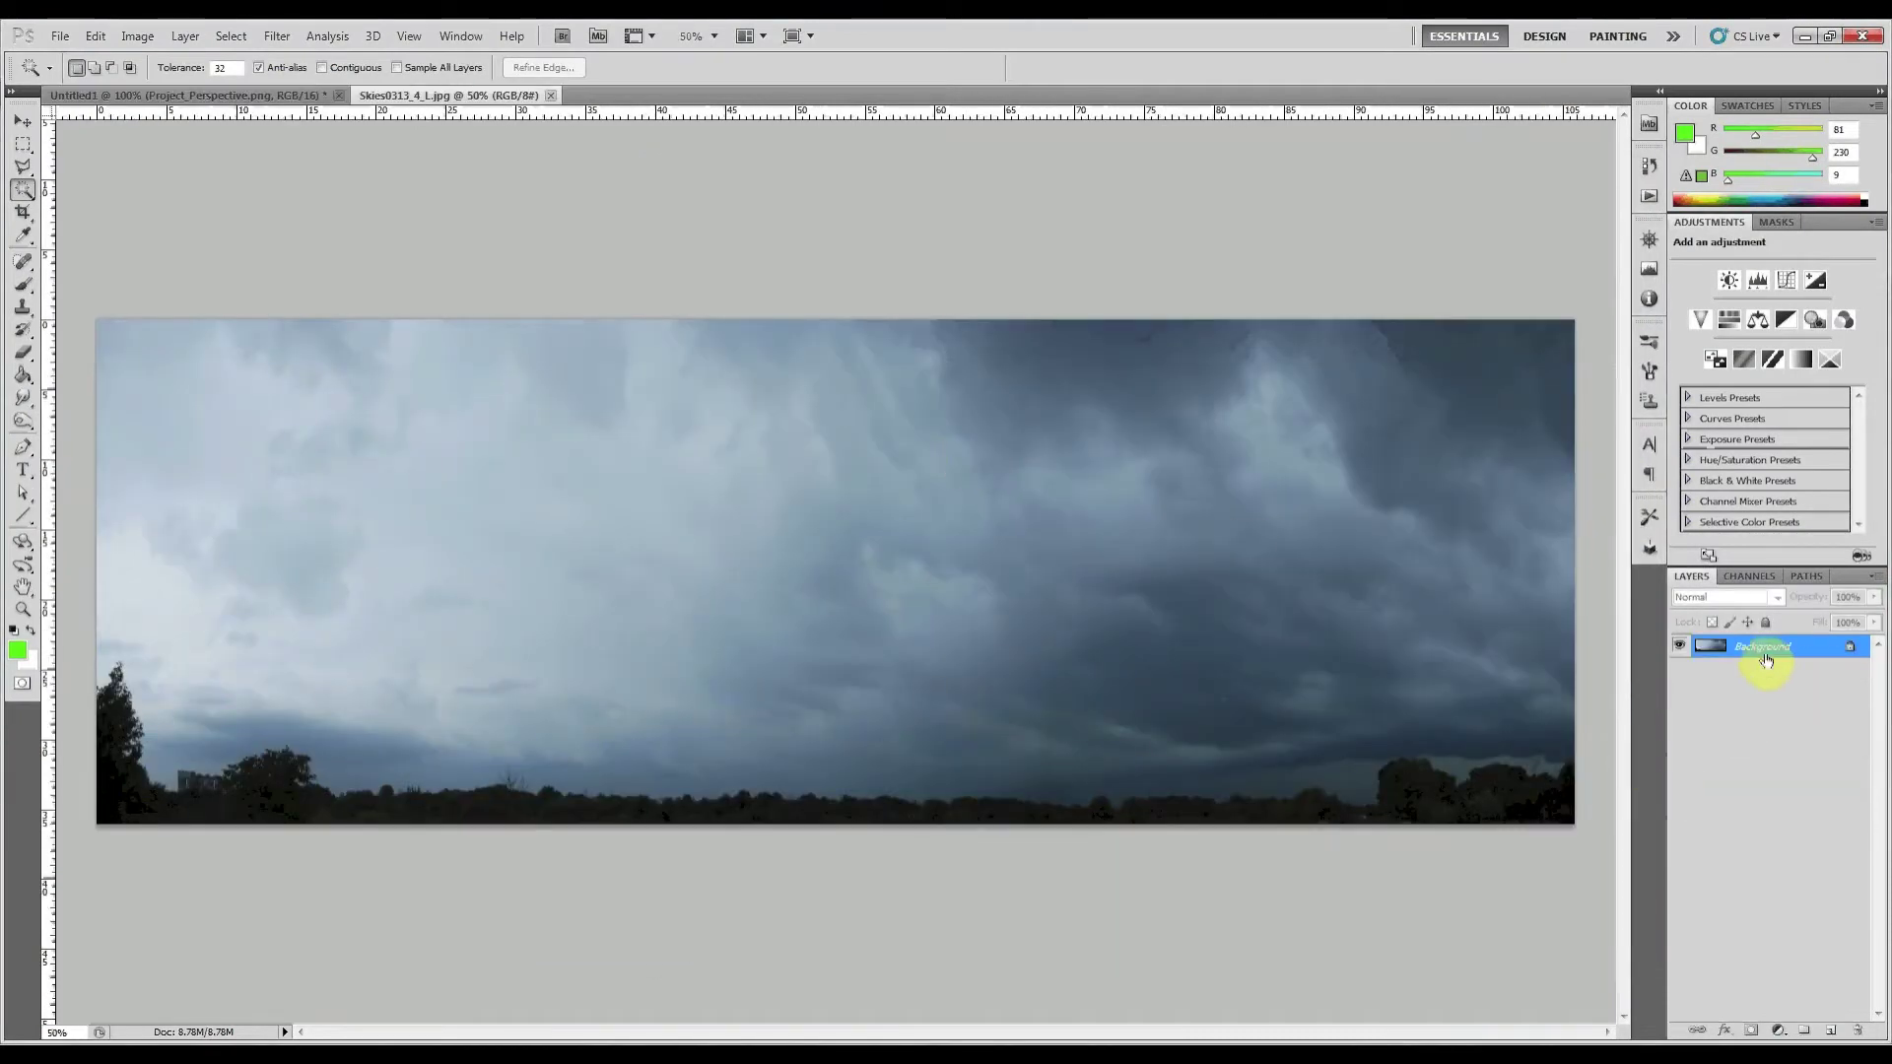
Duplicate the sky image's background layer into the Untitled1 document and close the sky image
{"action": "right_click", "coordinate": [1771, 650]}
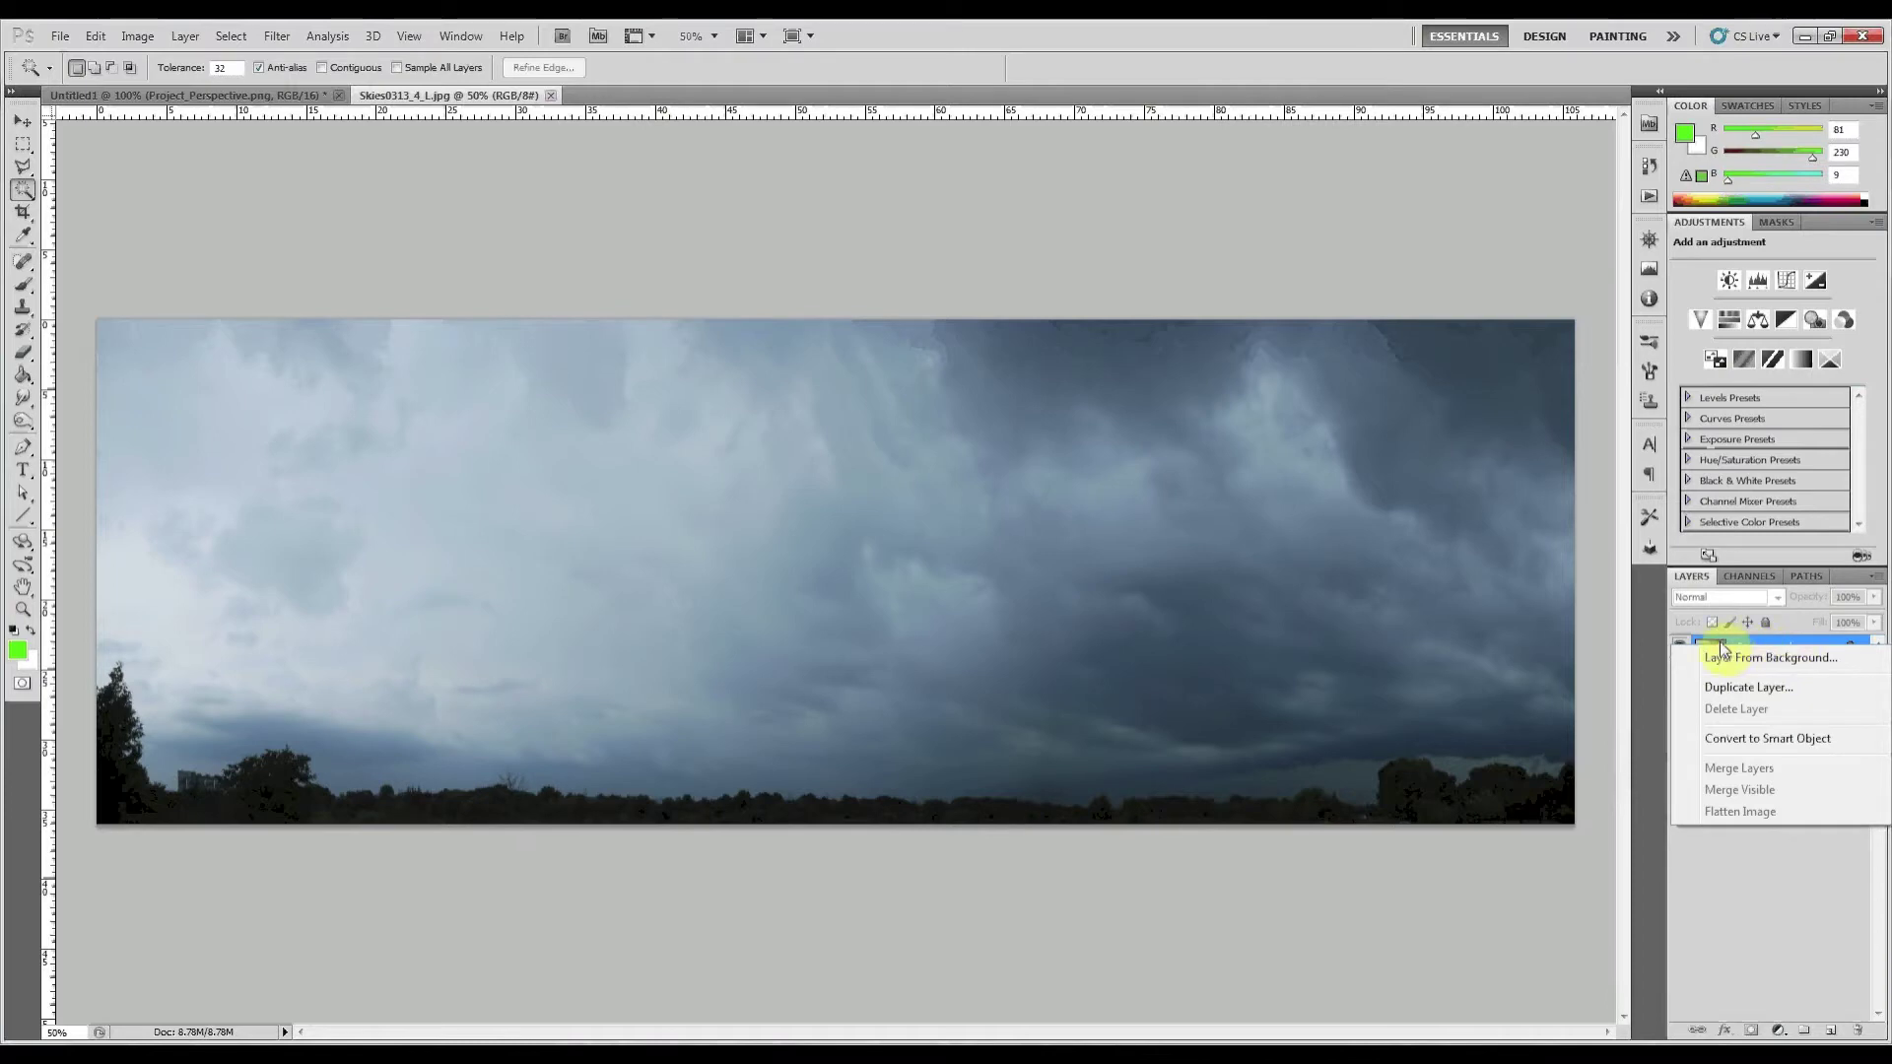
{"action": "left_click", "coordinate": [1750, 688]}
{"action": "left_click", "coordinate": [888, 414]}
{"action": "left_click", "coordinate": [848, 431]}
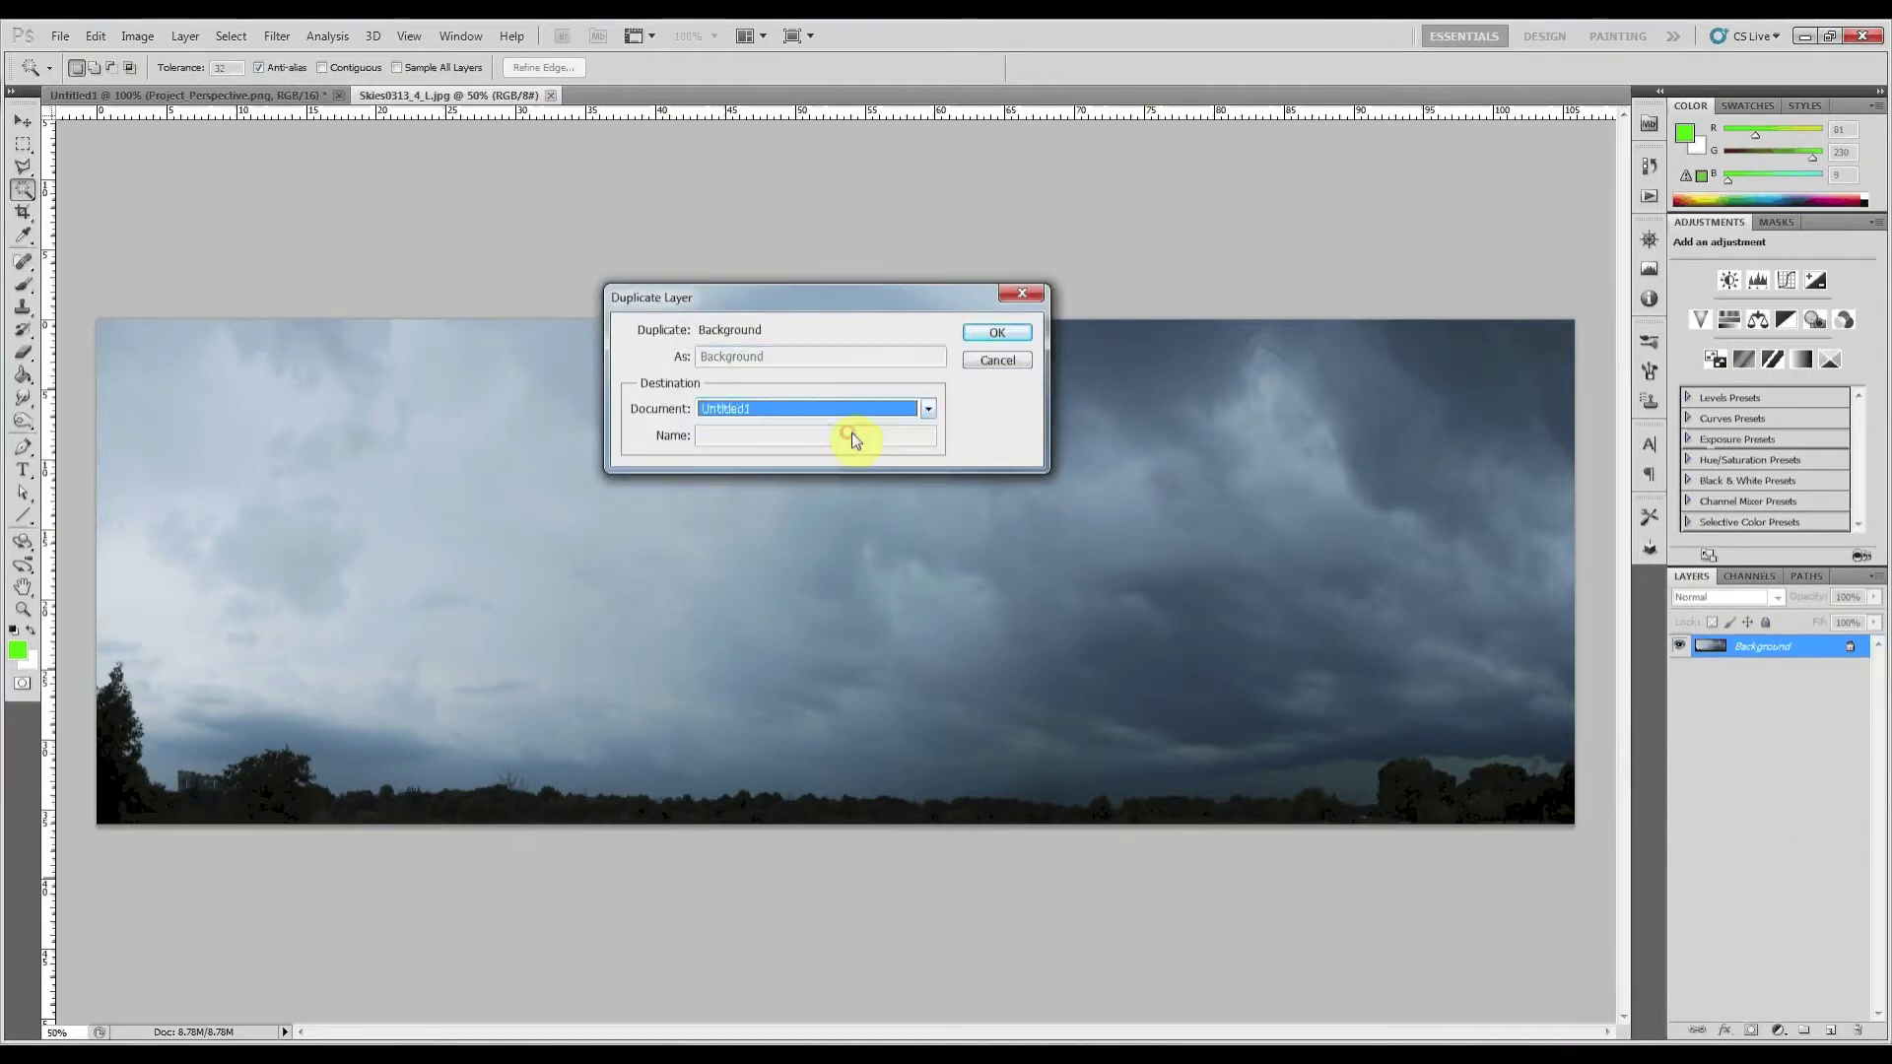
{"action": "left_click", "coordinate": [993, 340]}
{"action": "left_click", "coordinate": [491, 94]}
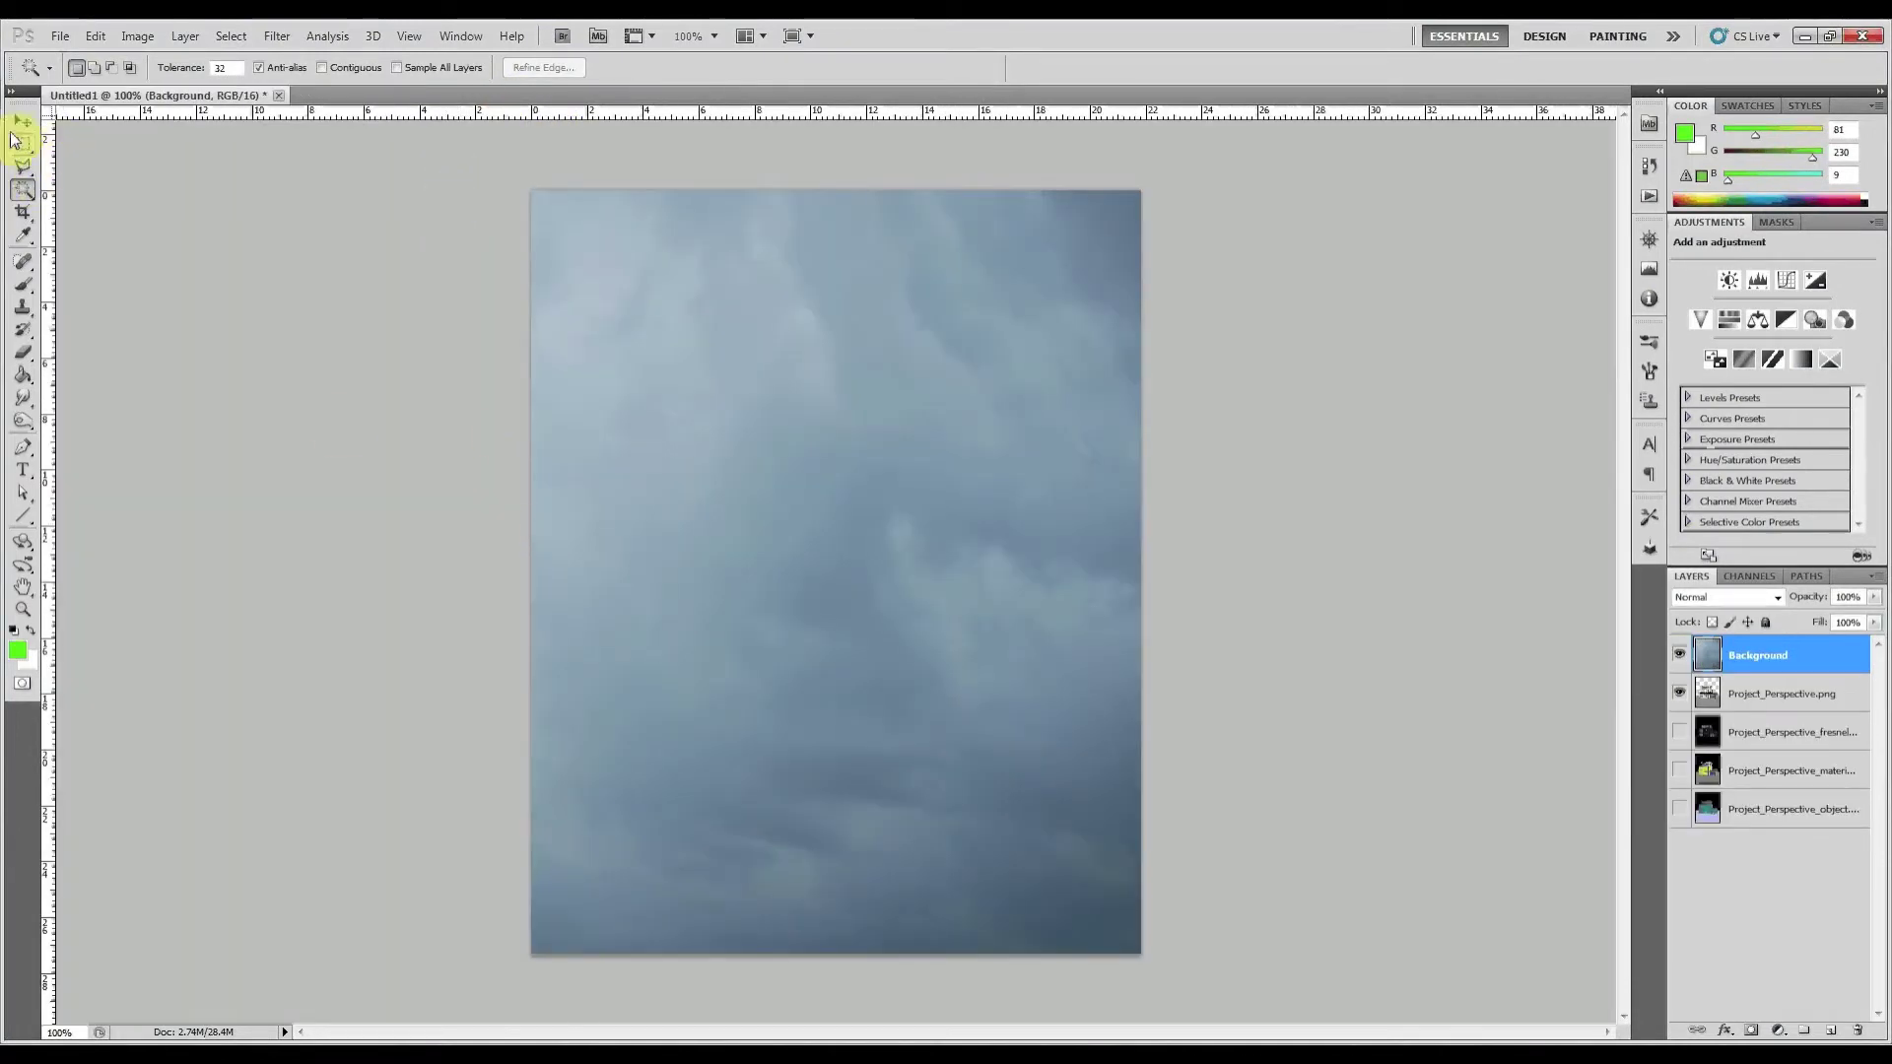
Move the sky layer beneath all the other layers in the stack
{"action": "left_click", "coordinate": [21, 123]}
{"action": "left_click_drag", "start_coordinate": [1752, 655], "coordinate": [1761, 828]}
{"action": "left_click", "coordinate": [949, 309]}
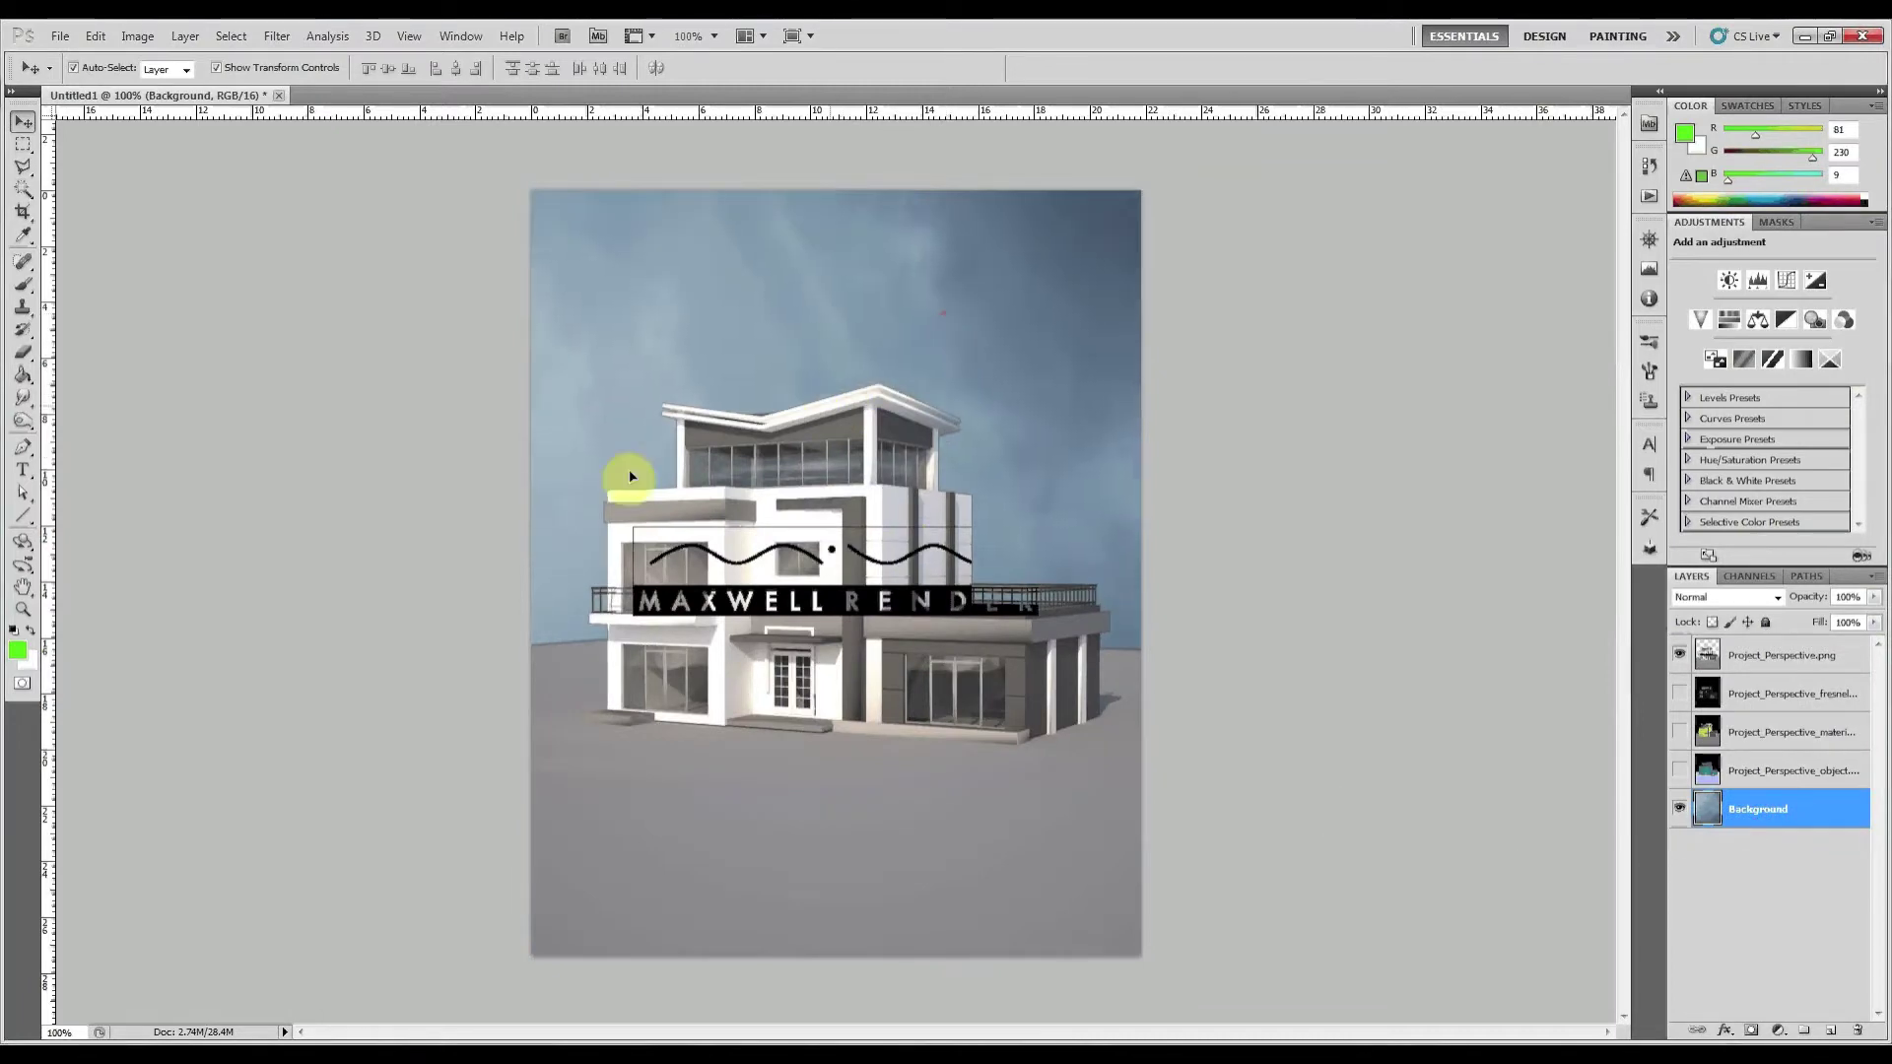
Scale the sky layer to 47.75% and position it behind the building so it fills the area above the ground
{"action": "left_click", "coordinate": [464, 251]}
{"action": "left_click_drag", "start_coordinate": [836, 376], "coordinate": [722, 443]}
{"action": "left_click_drag", "start_coordinate": [375, 436], "coordinate": [610, 488]}
{"action": "left_click_drag", "start_coordinate": [700, 587], "coordinate": [676, 541]}
{"action": "left_click_drag", "start_coordinate": [1048, 645], "coordinate": [907, 571]}
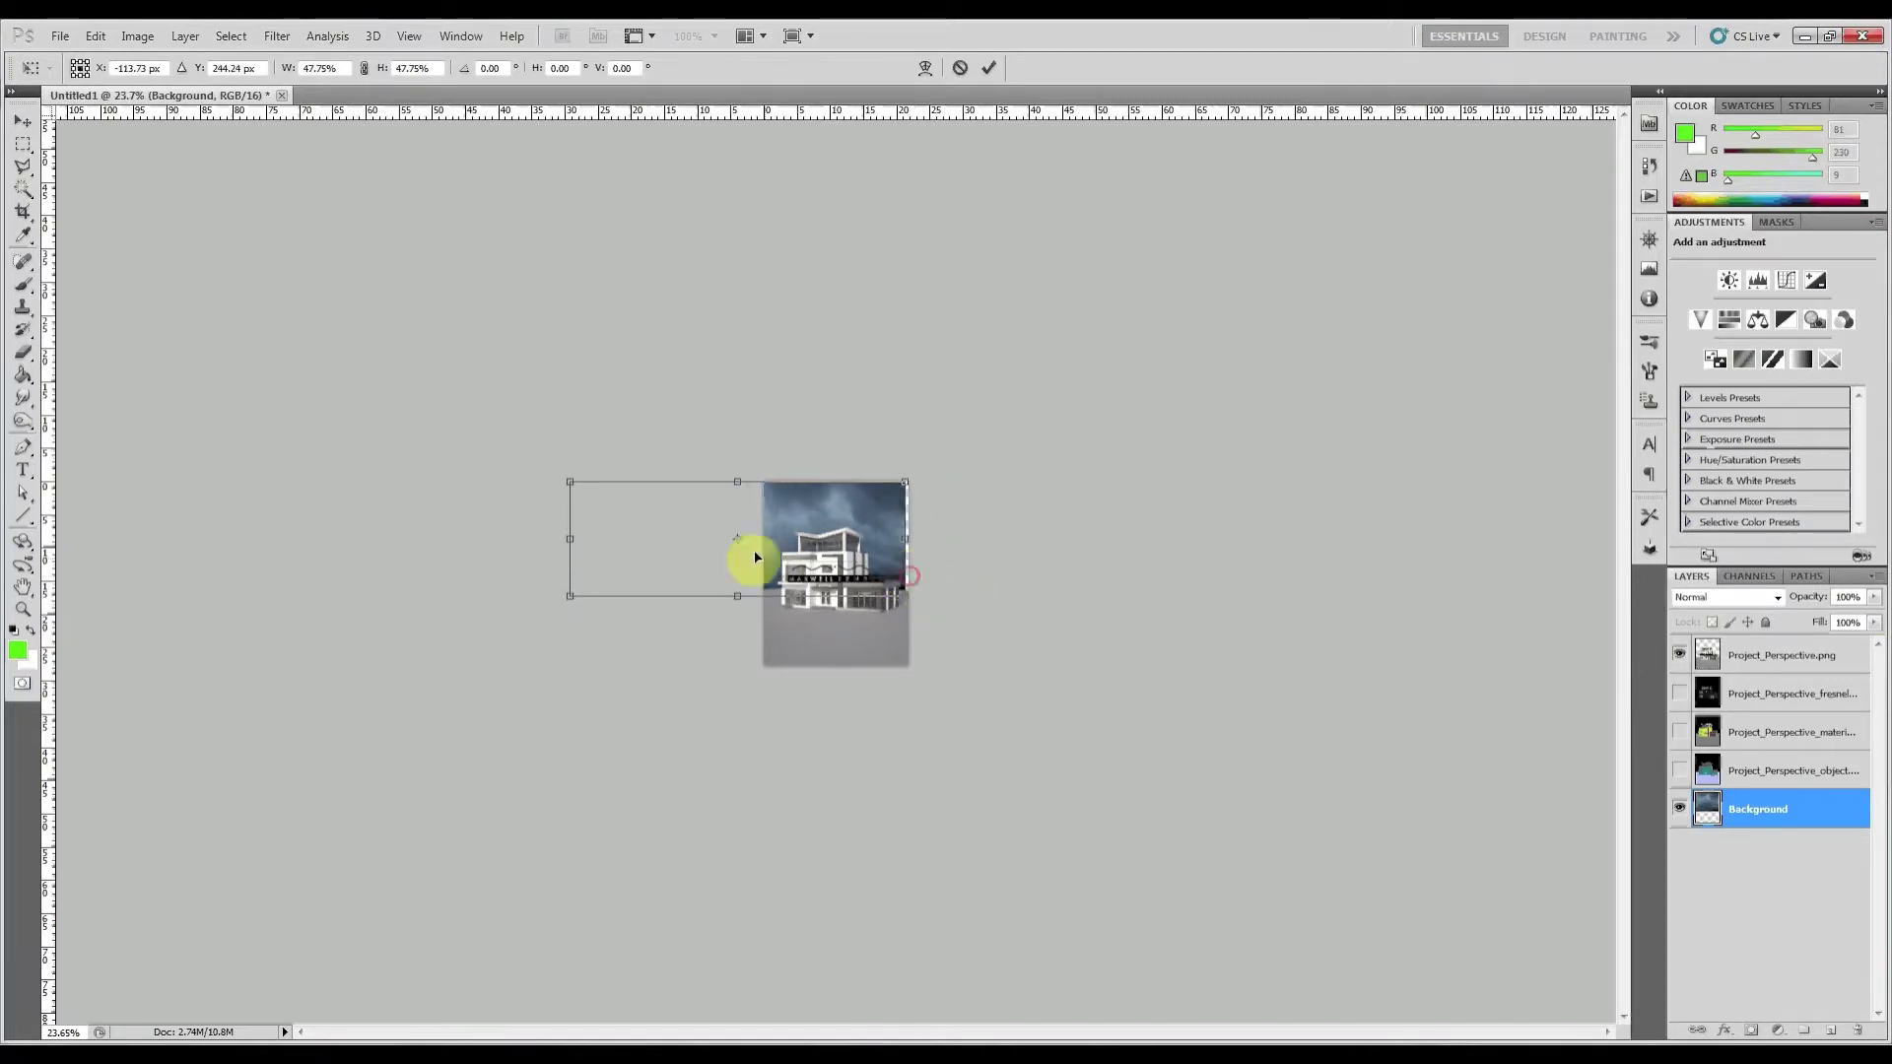
{"action": "left_click_drag", "start_coordinate": [704, 565], "coordinate": [942, 525]}
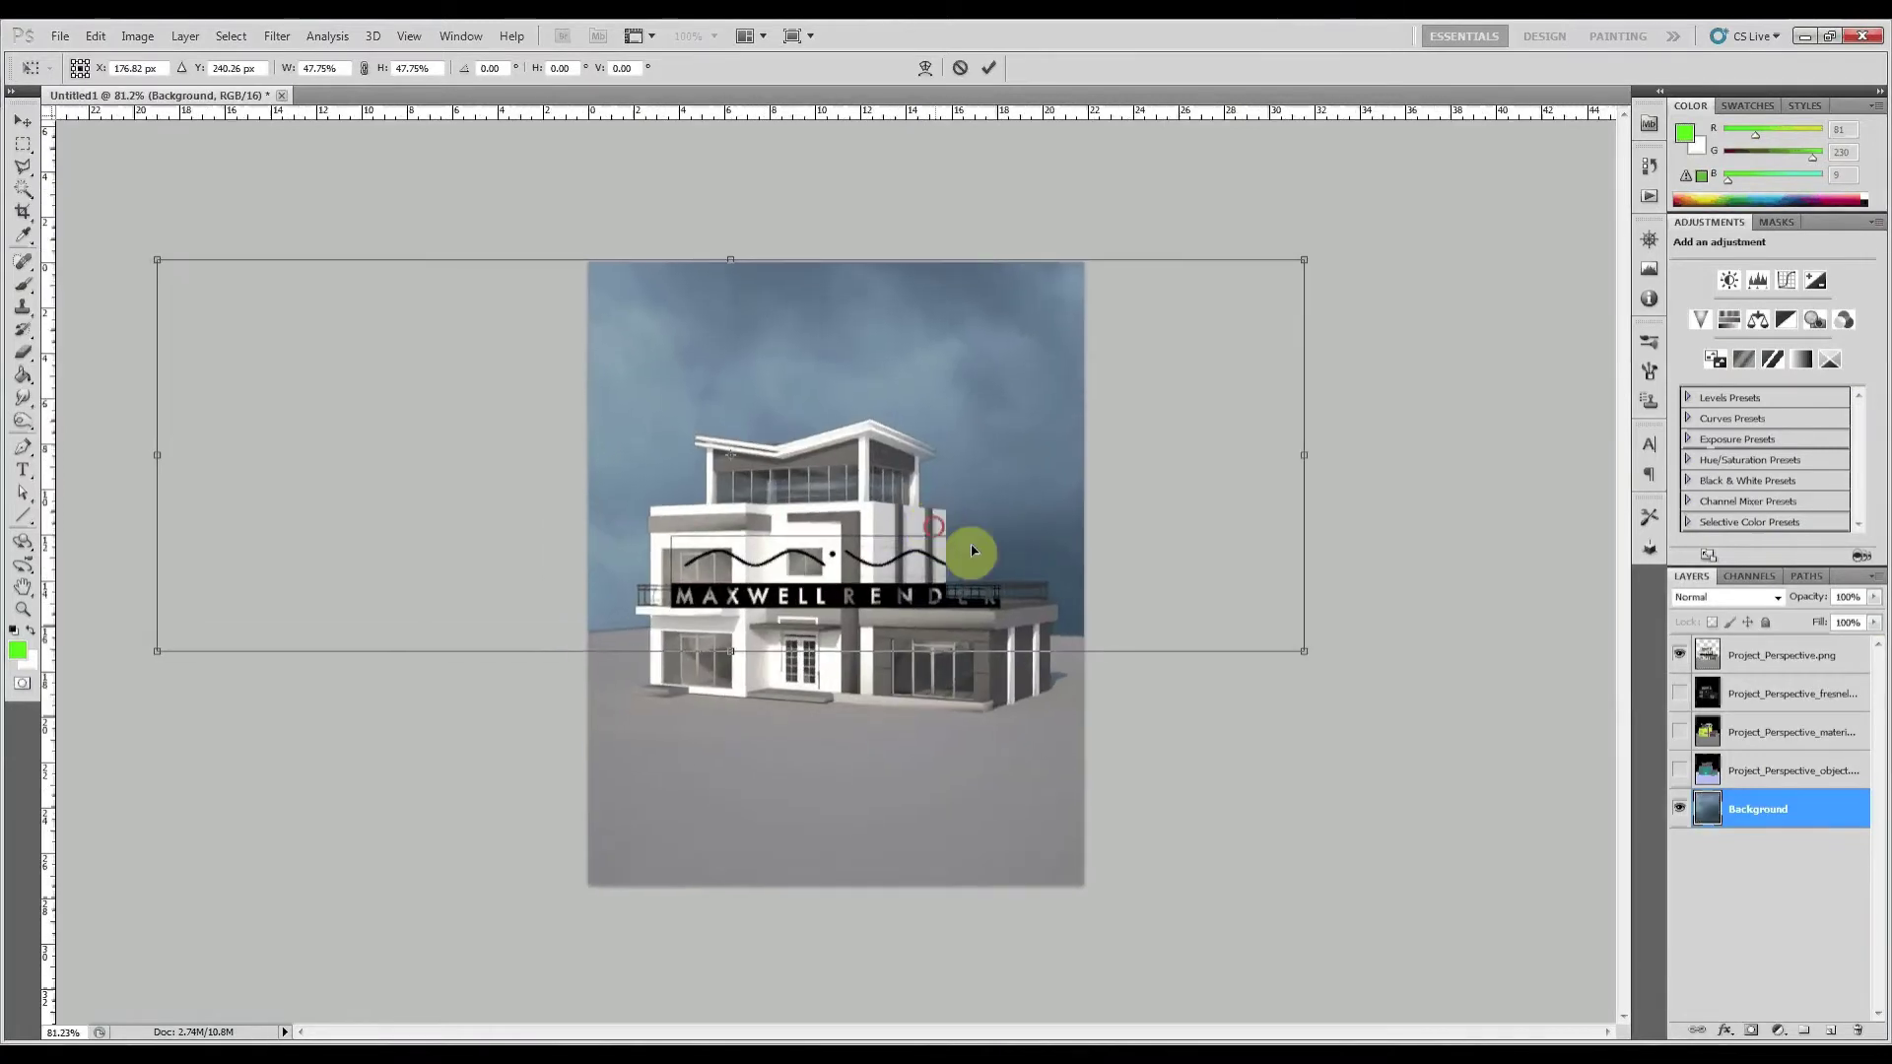
{"action": "left_click_drag", "start_coordinate": [1027, 375], "coordinate": [1045, 361]}
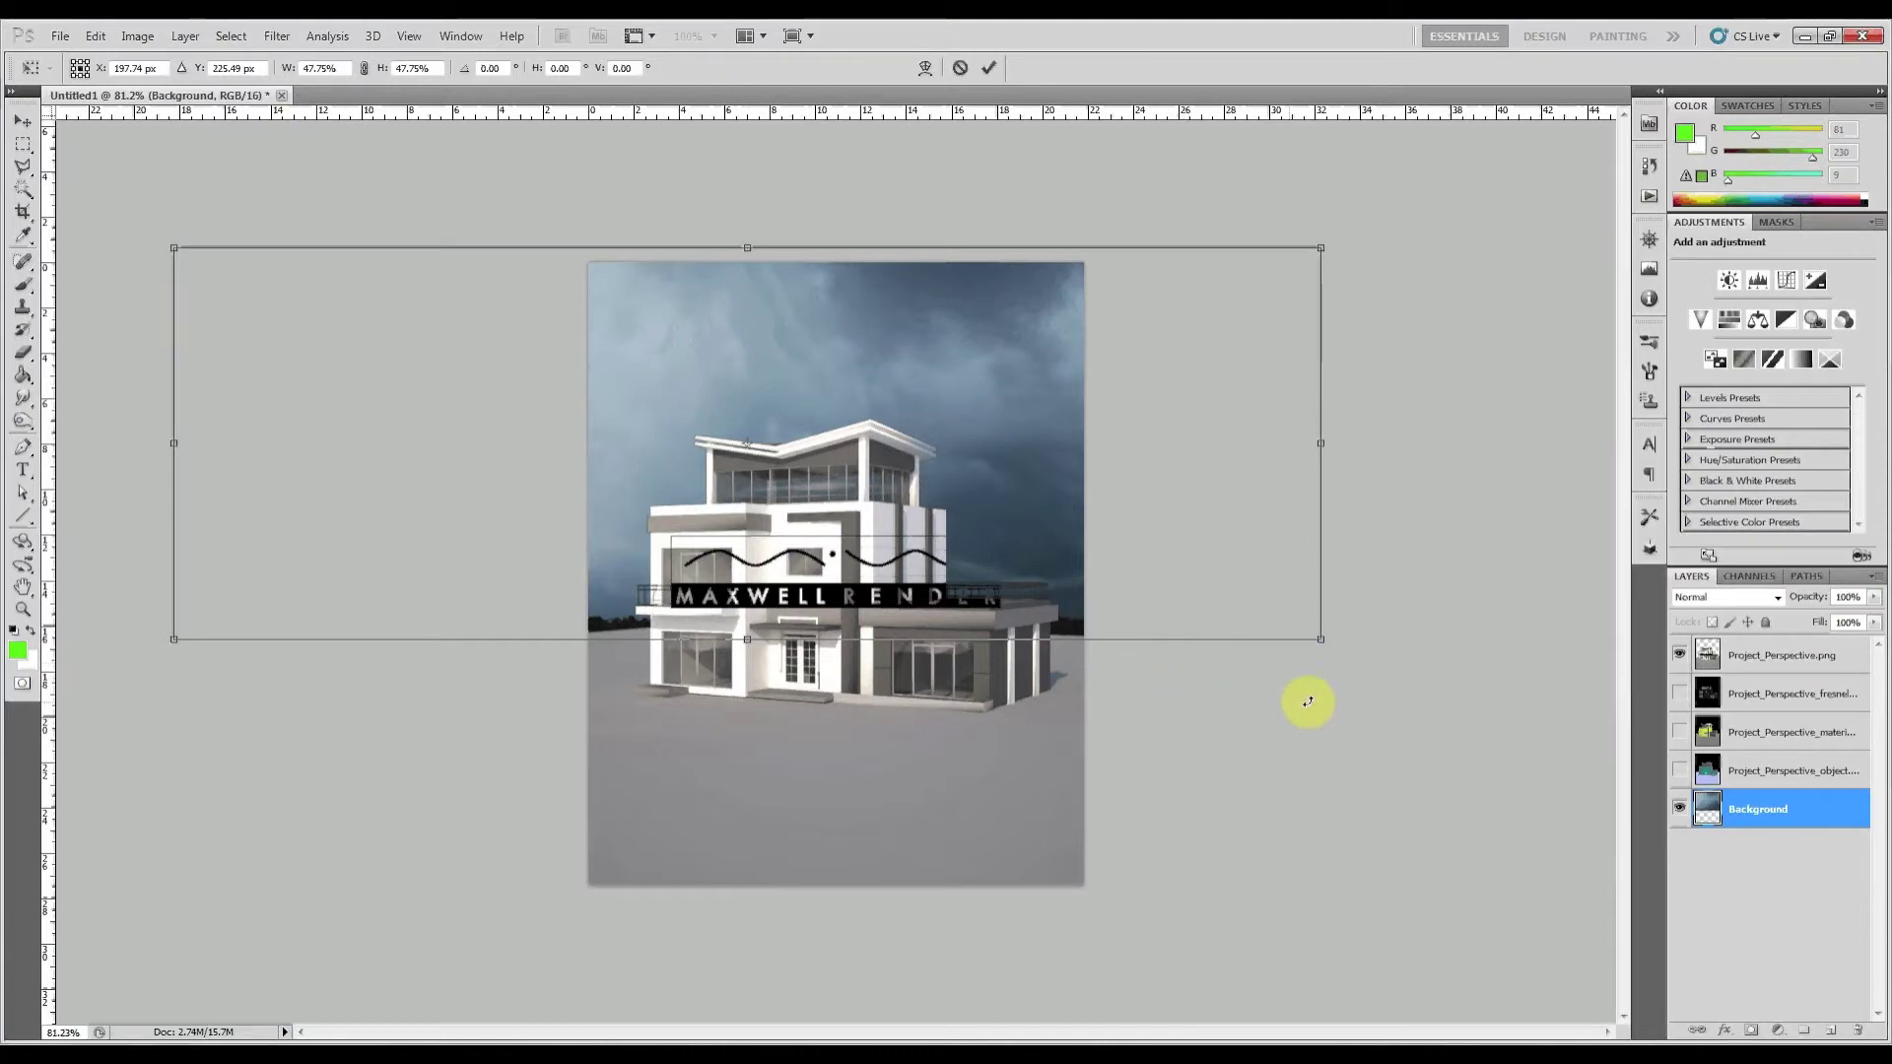
{"action": "key", "text": "Return"}
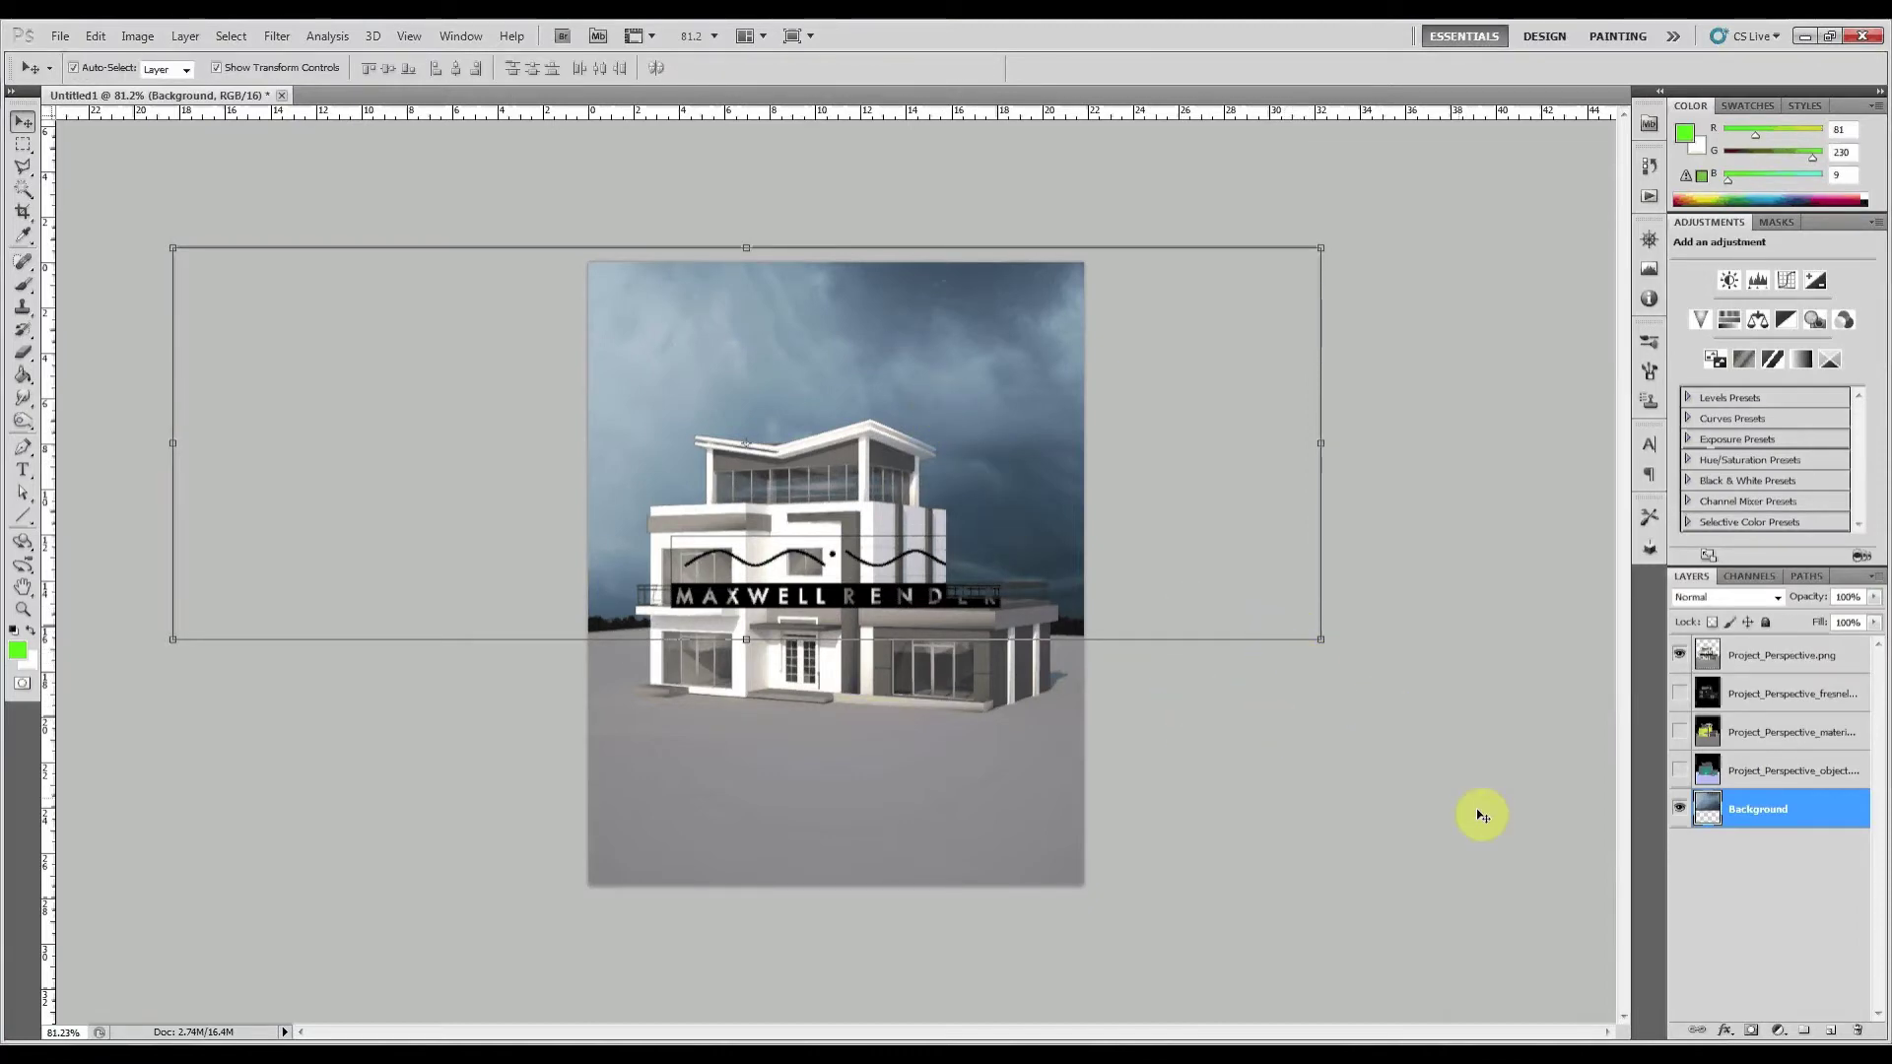
Move the fresnel layer above the Project_Perspective.png render layer and make it visible
{"action": "left_click", "coordinate": [1757, 737]}
{"action": "left_click", "coordinate": [1756, 695]}
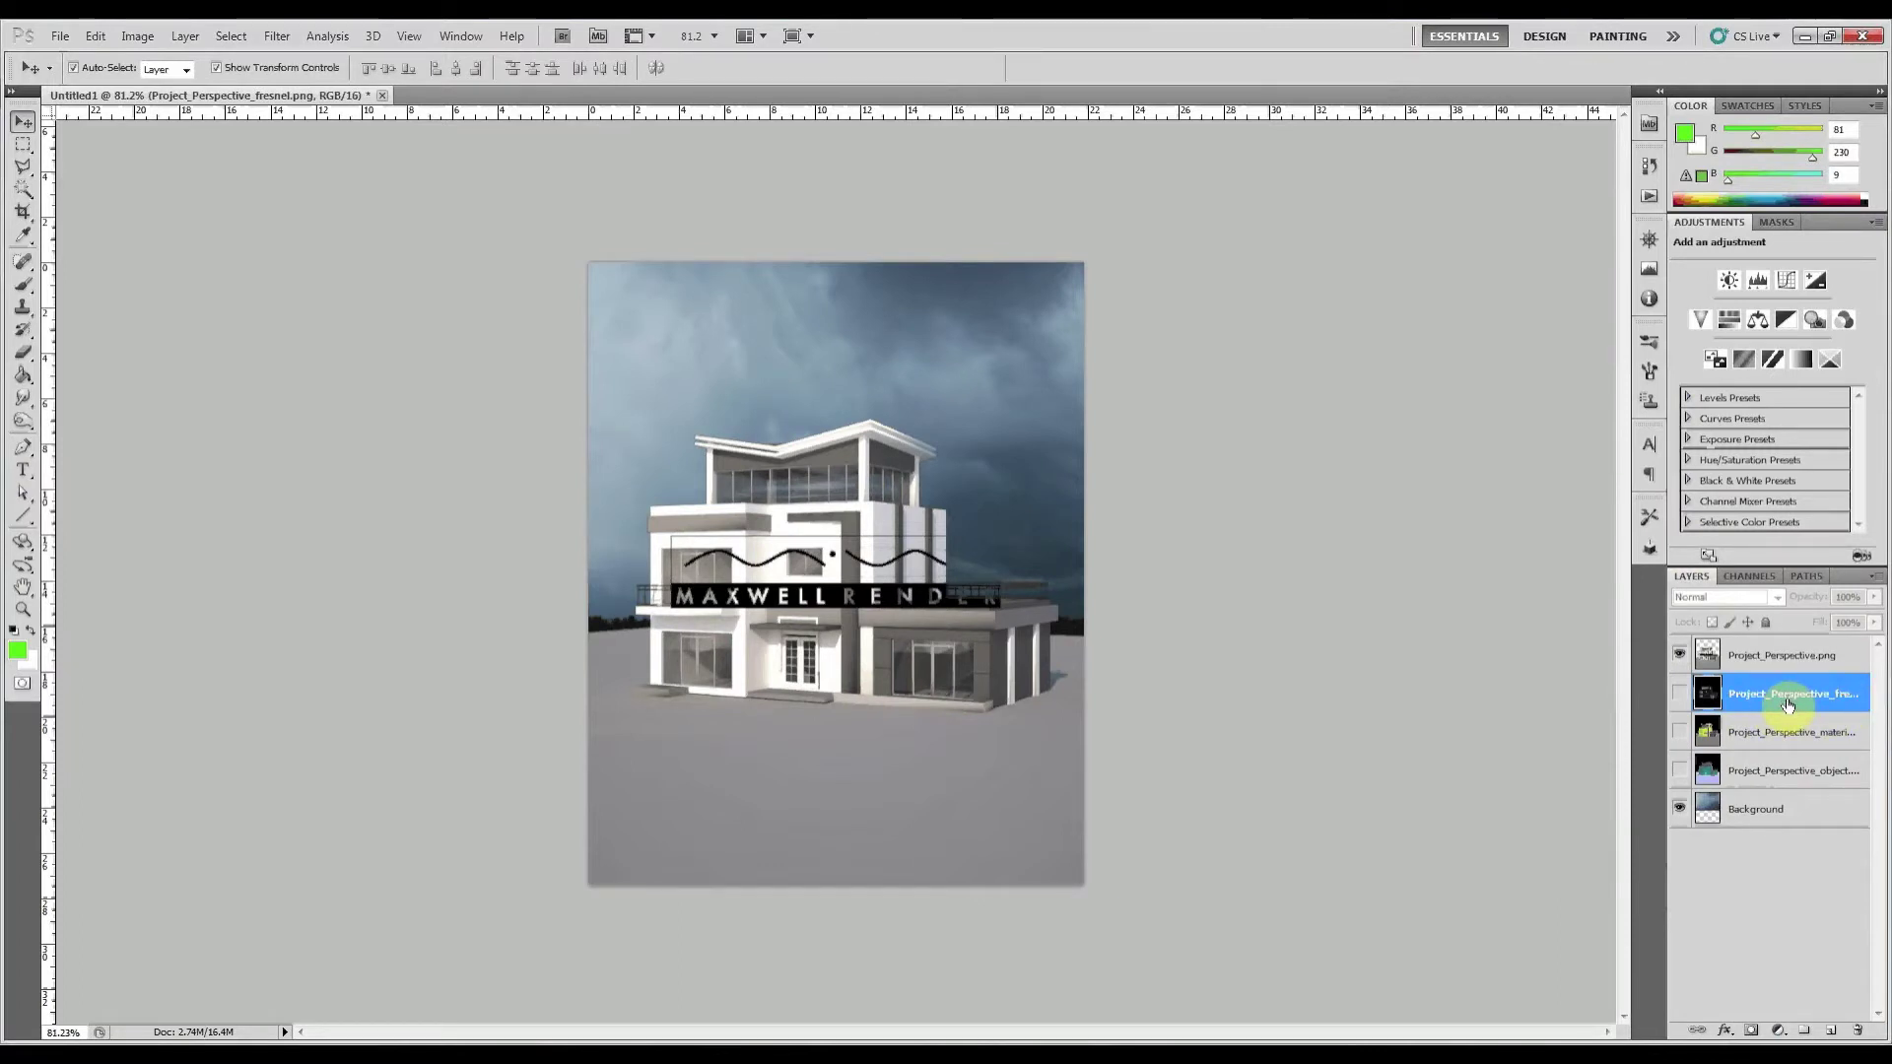
{"action": "left_click_drag", "start_coordinate": [1781, 696], "coordinate": [1765, 649]}
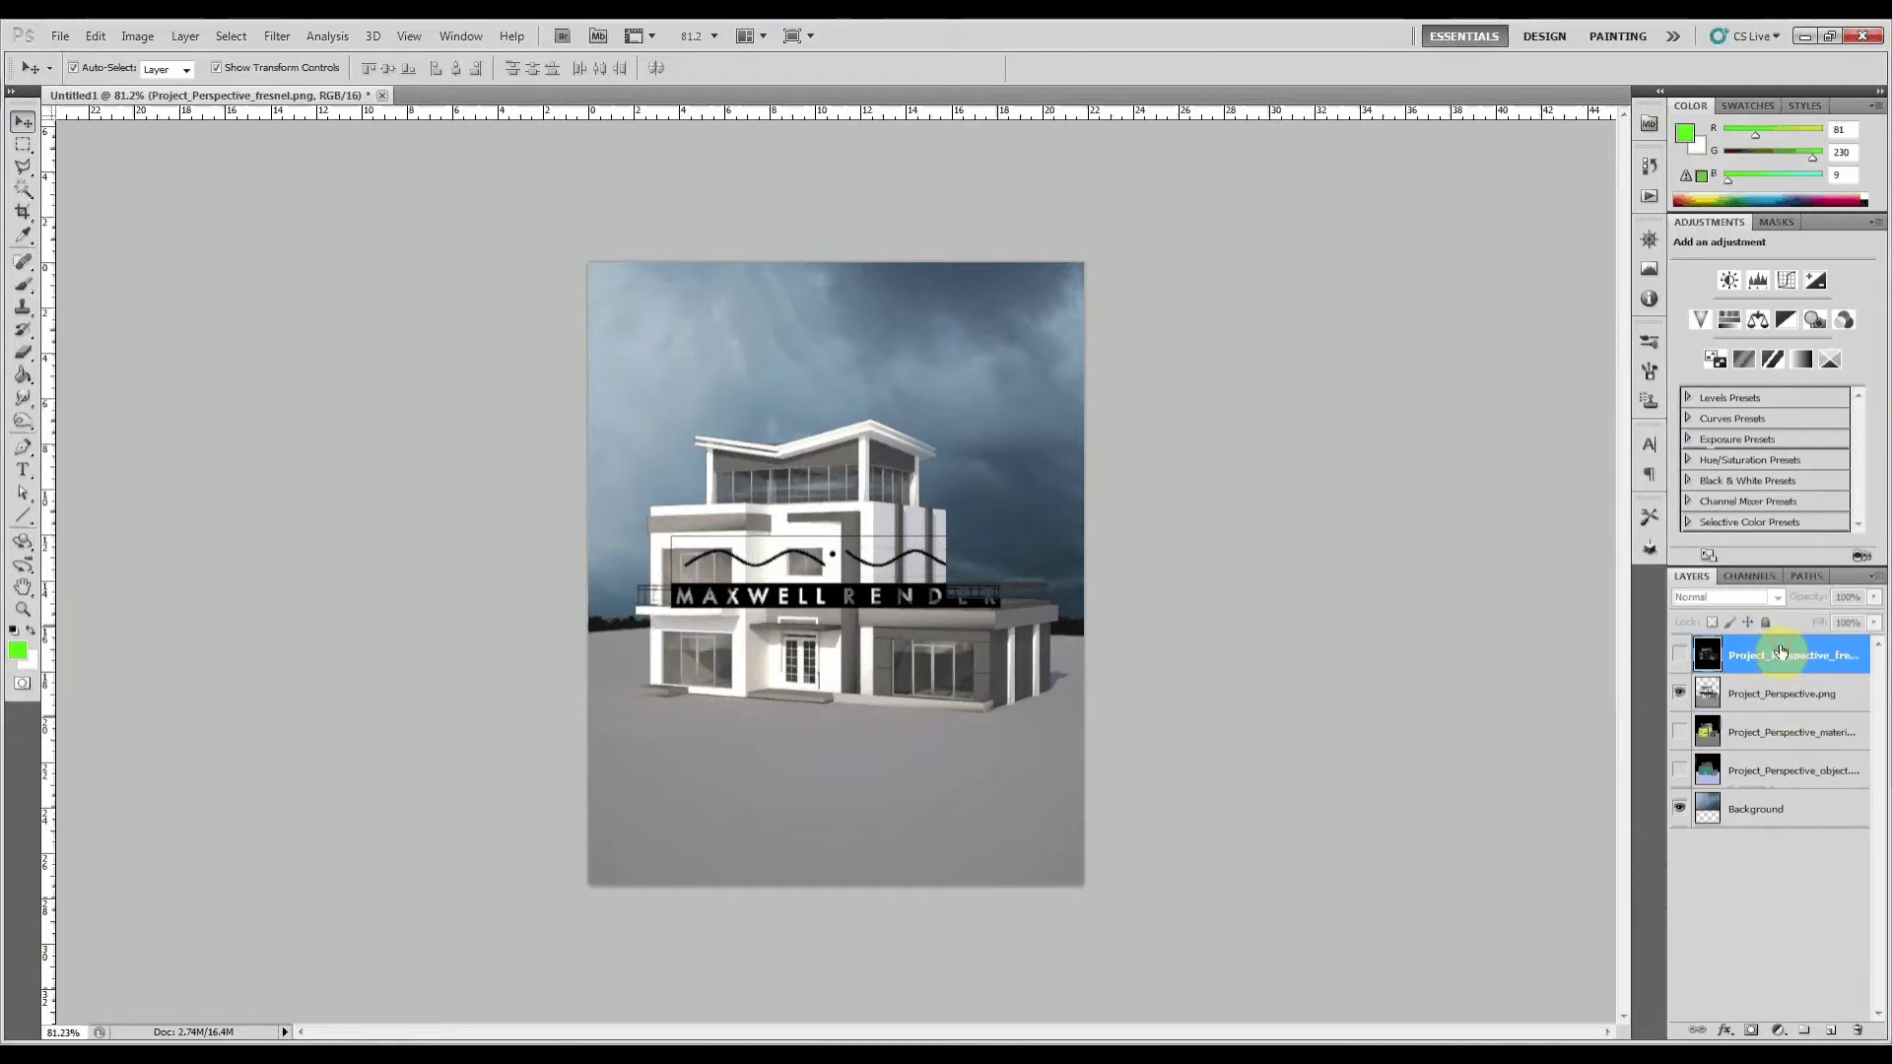
{"action": "left_click", "coordinate": [1680, 656]}
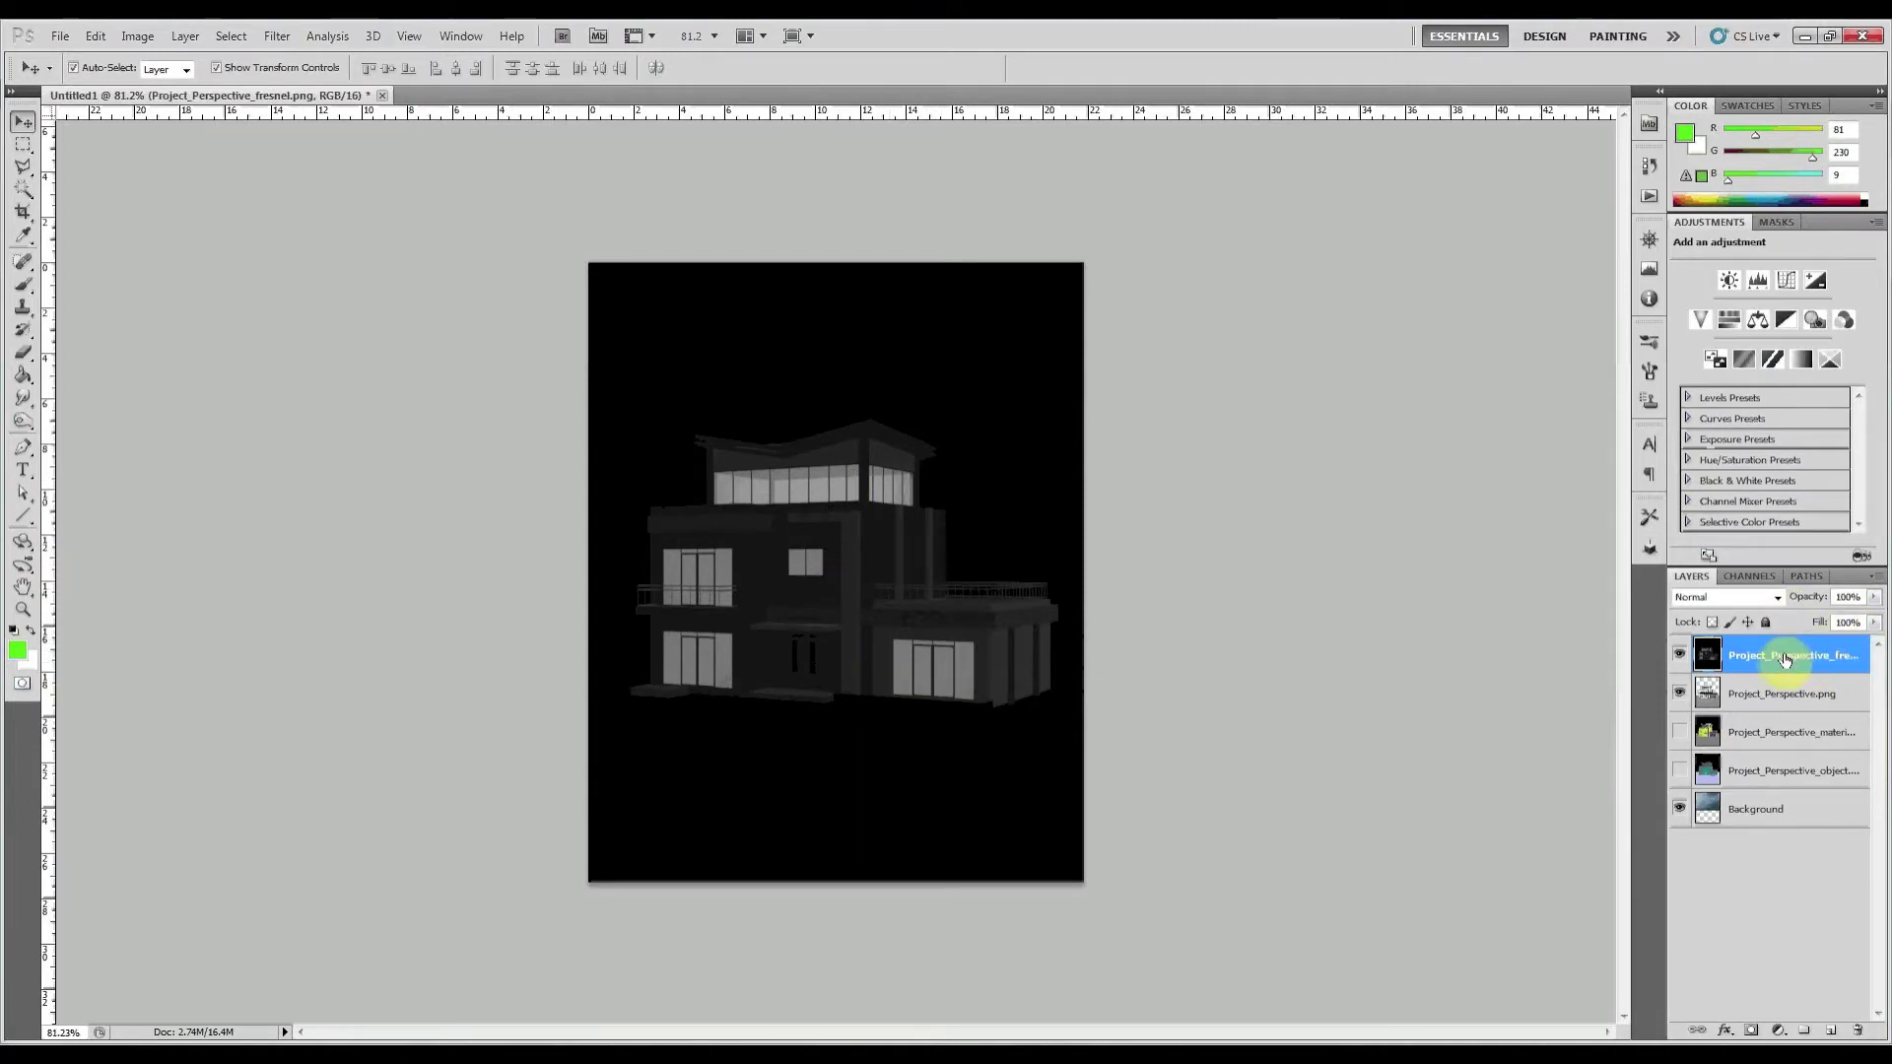
Duplicate the fresnel layer and hide the lower of the two
{"action": "left_click_drag", "start_coordinate": [1779, 661], "coordinate": [1780, 678]}
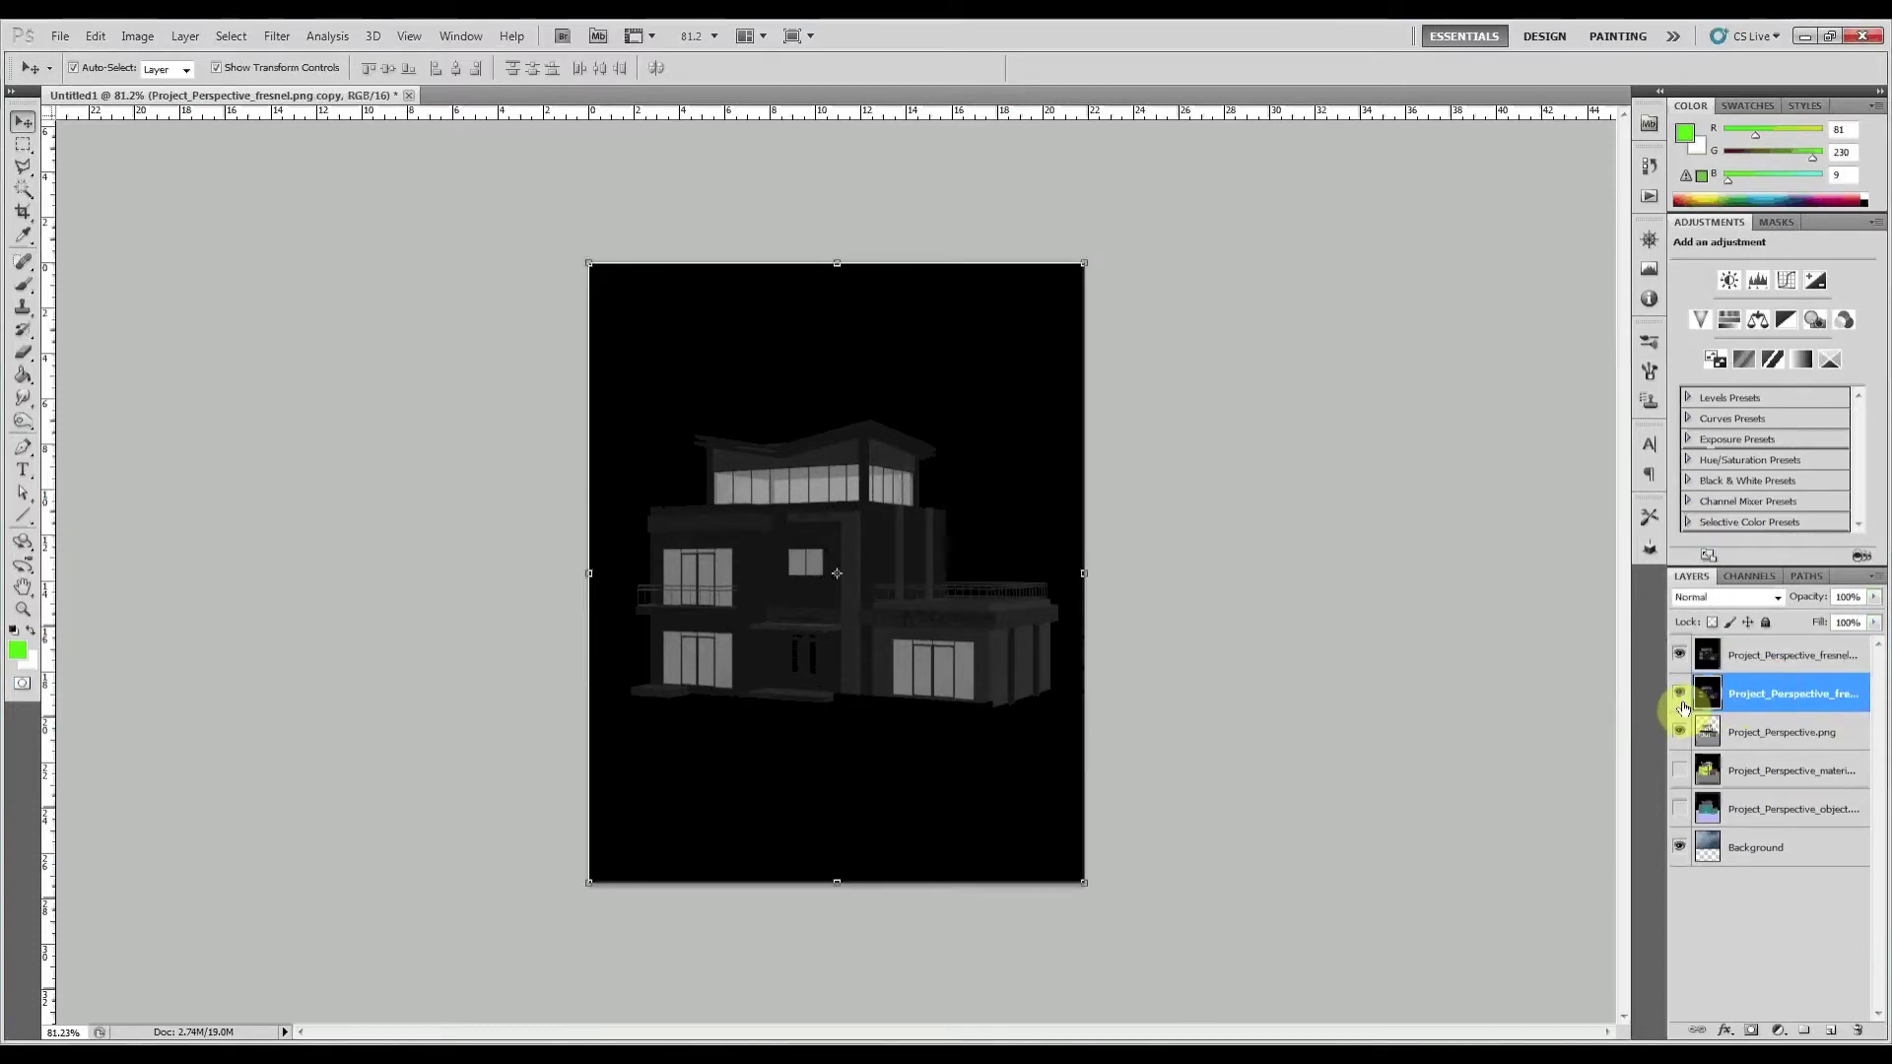
{"action": "left_click", "coordinate": [1679, 695]}
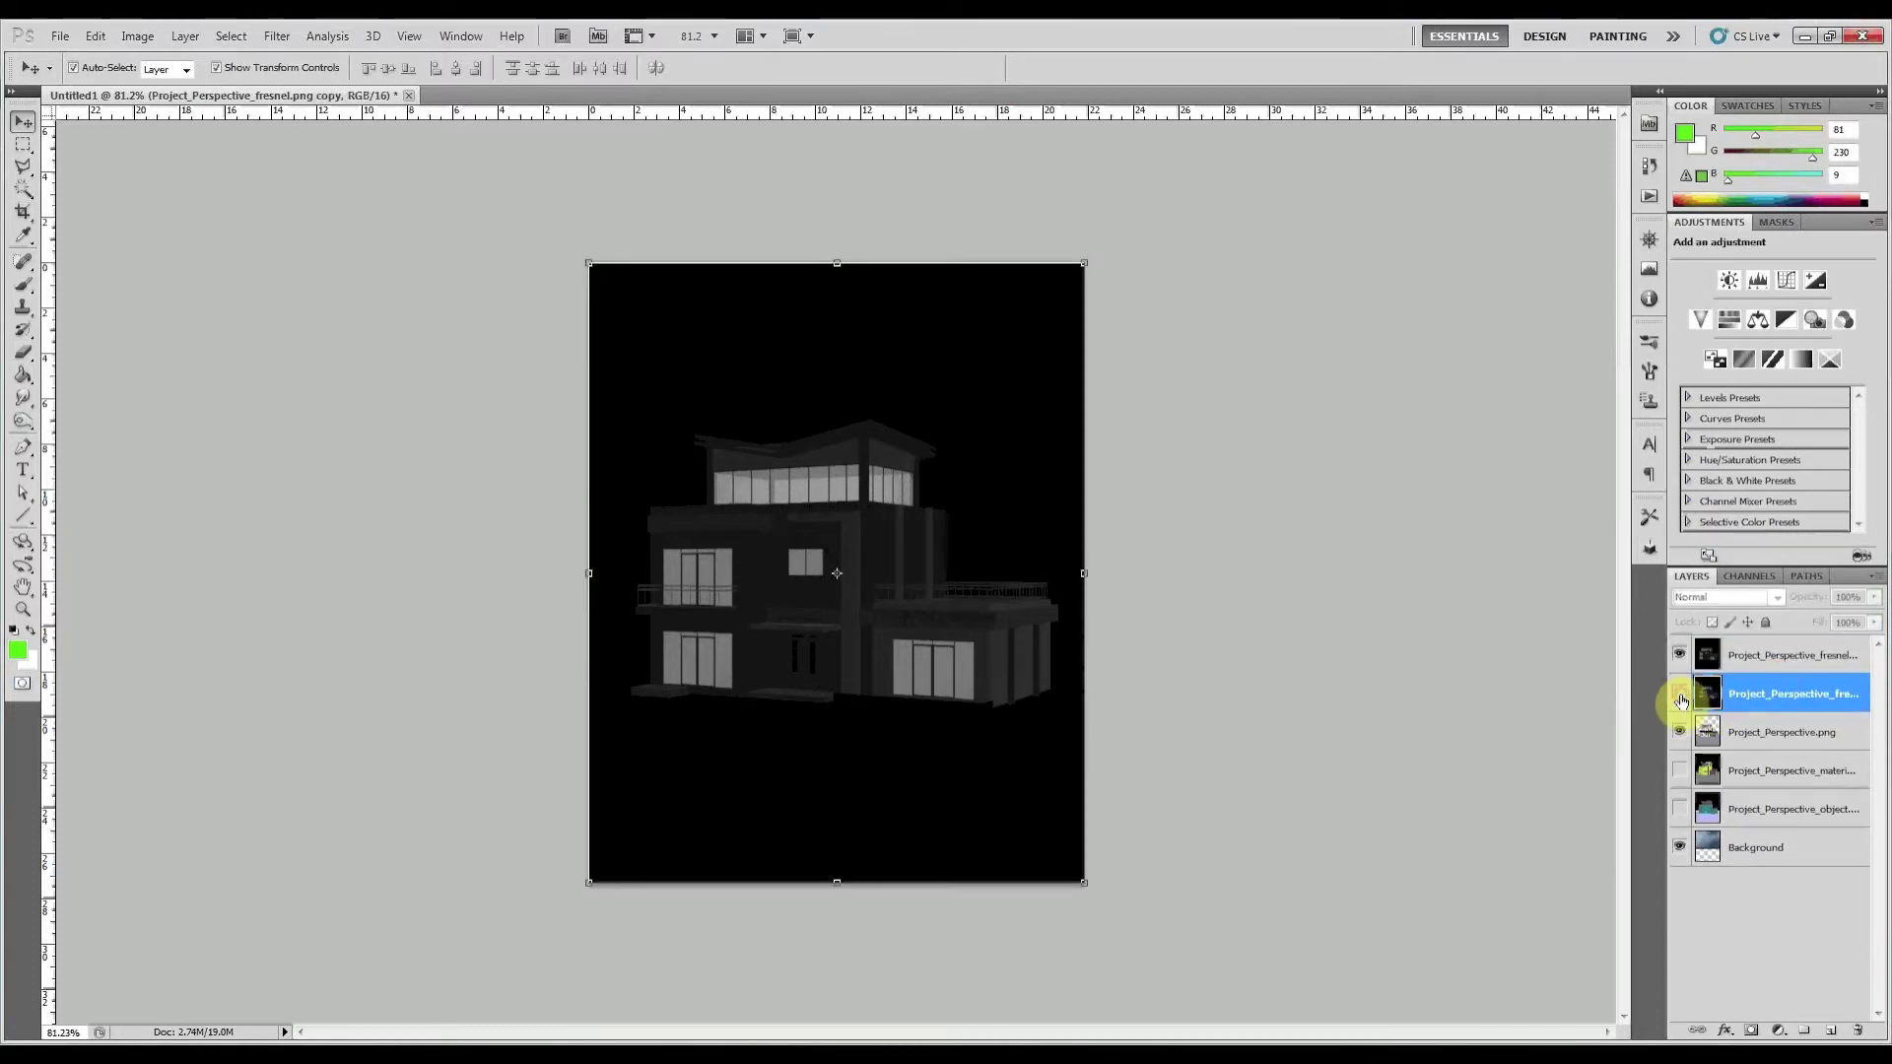
Try the Screen blend mode on the top fresnel layer and settle on Soft Light
{"action": "left_click", "coordinate": [1782, 654]}
{"action": "left_click", "coordinate": [1773, 598]}
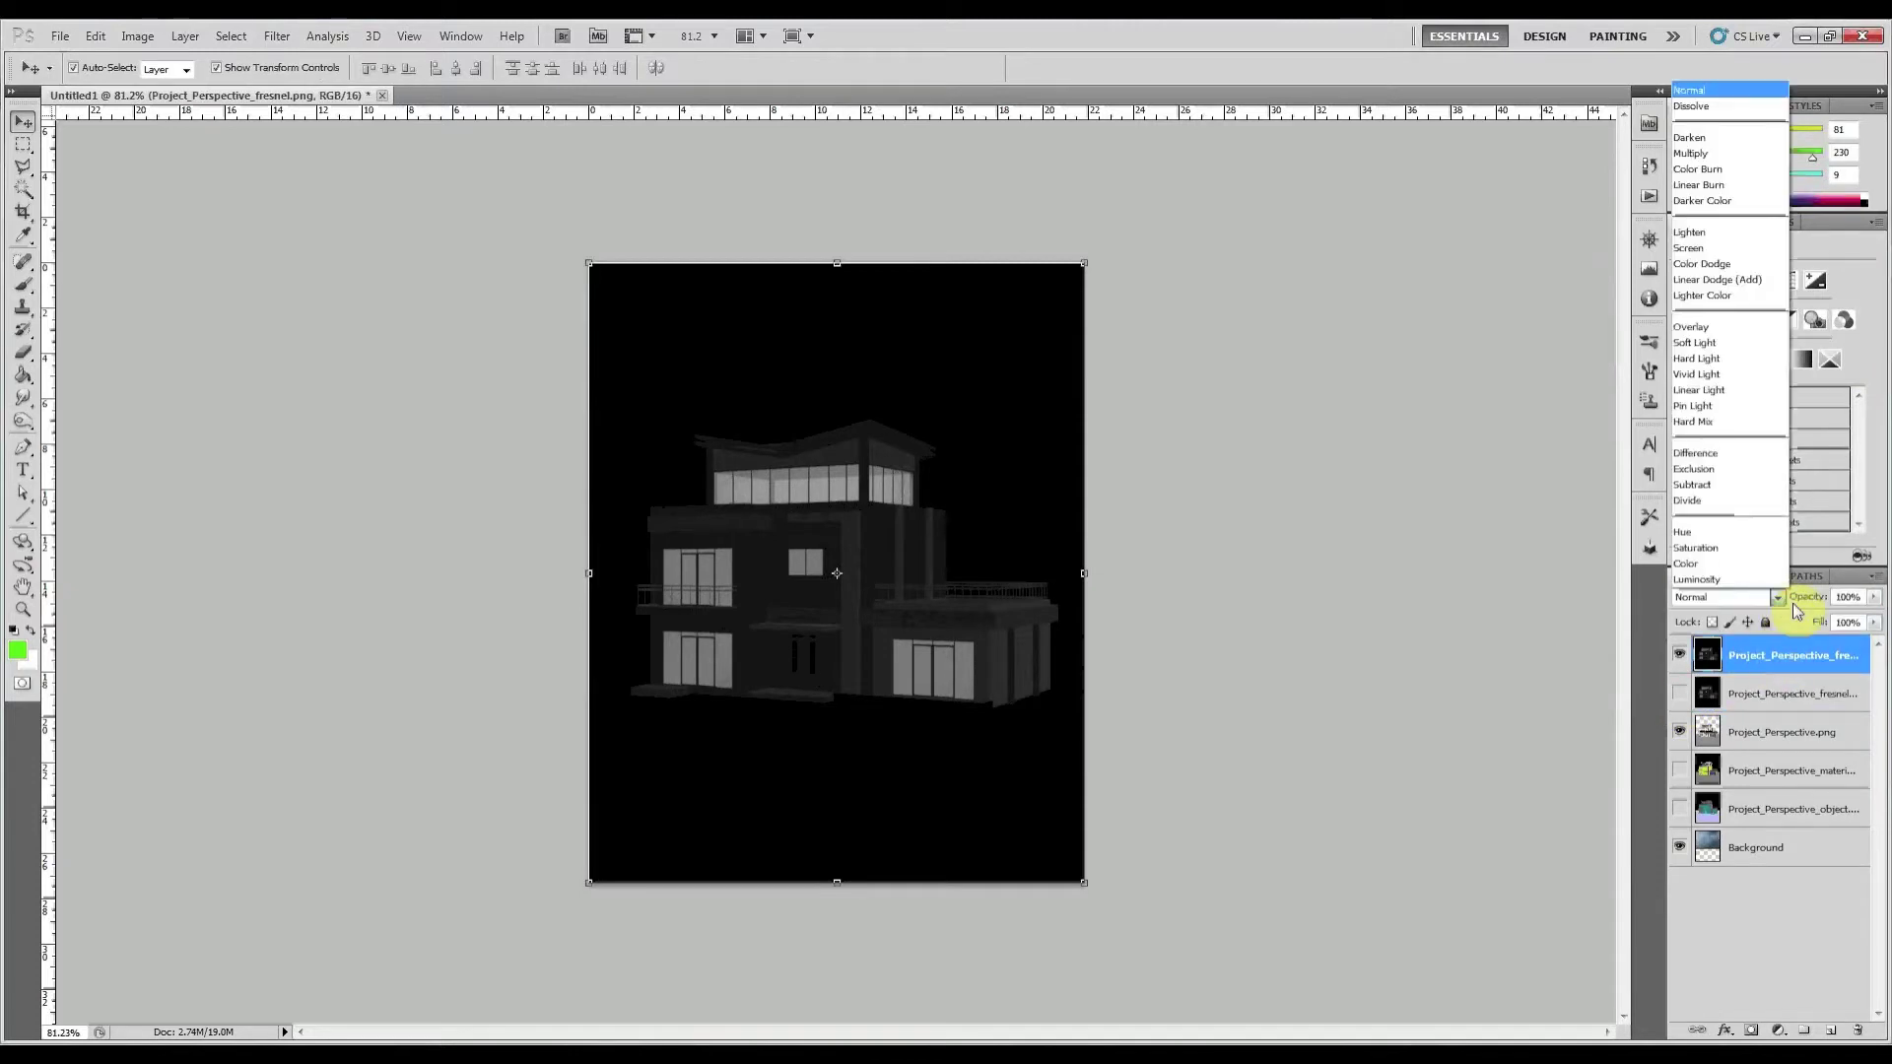
{"action": "left_click", "coordinate": [1727, 250]}
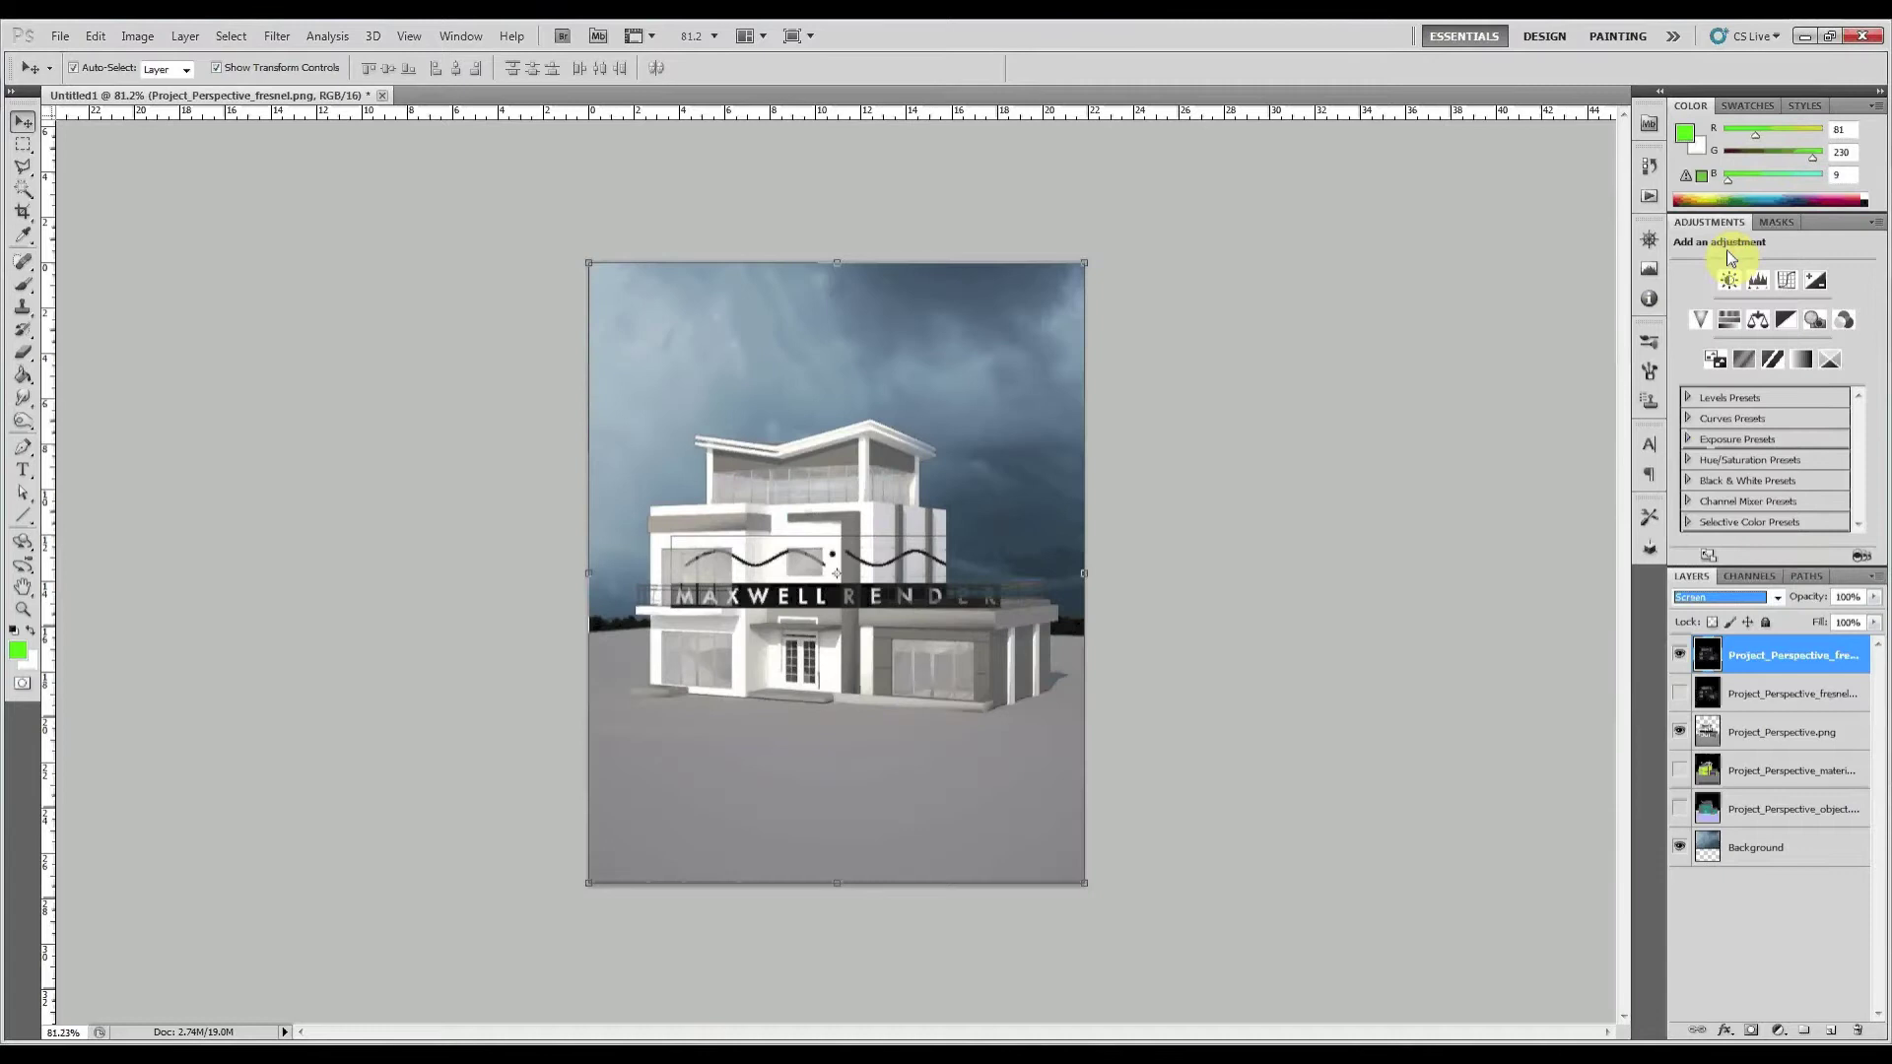
{"action": "left_click", "coordinate": [1729, 598]}
{"action": "left_click", "coordinate": [1716, 359]}
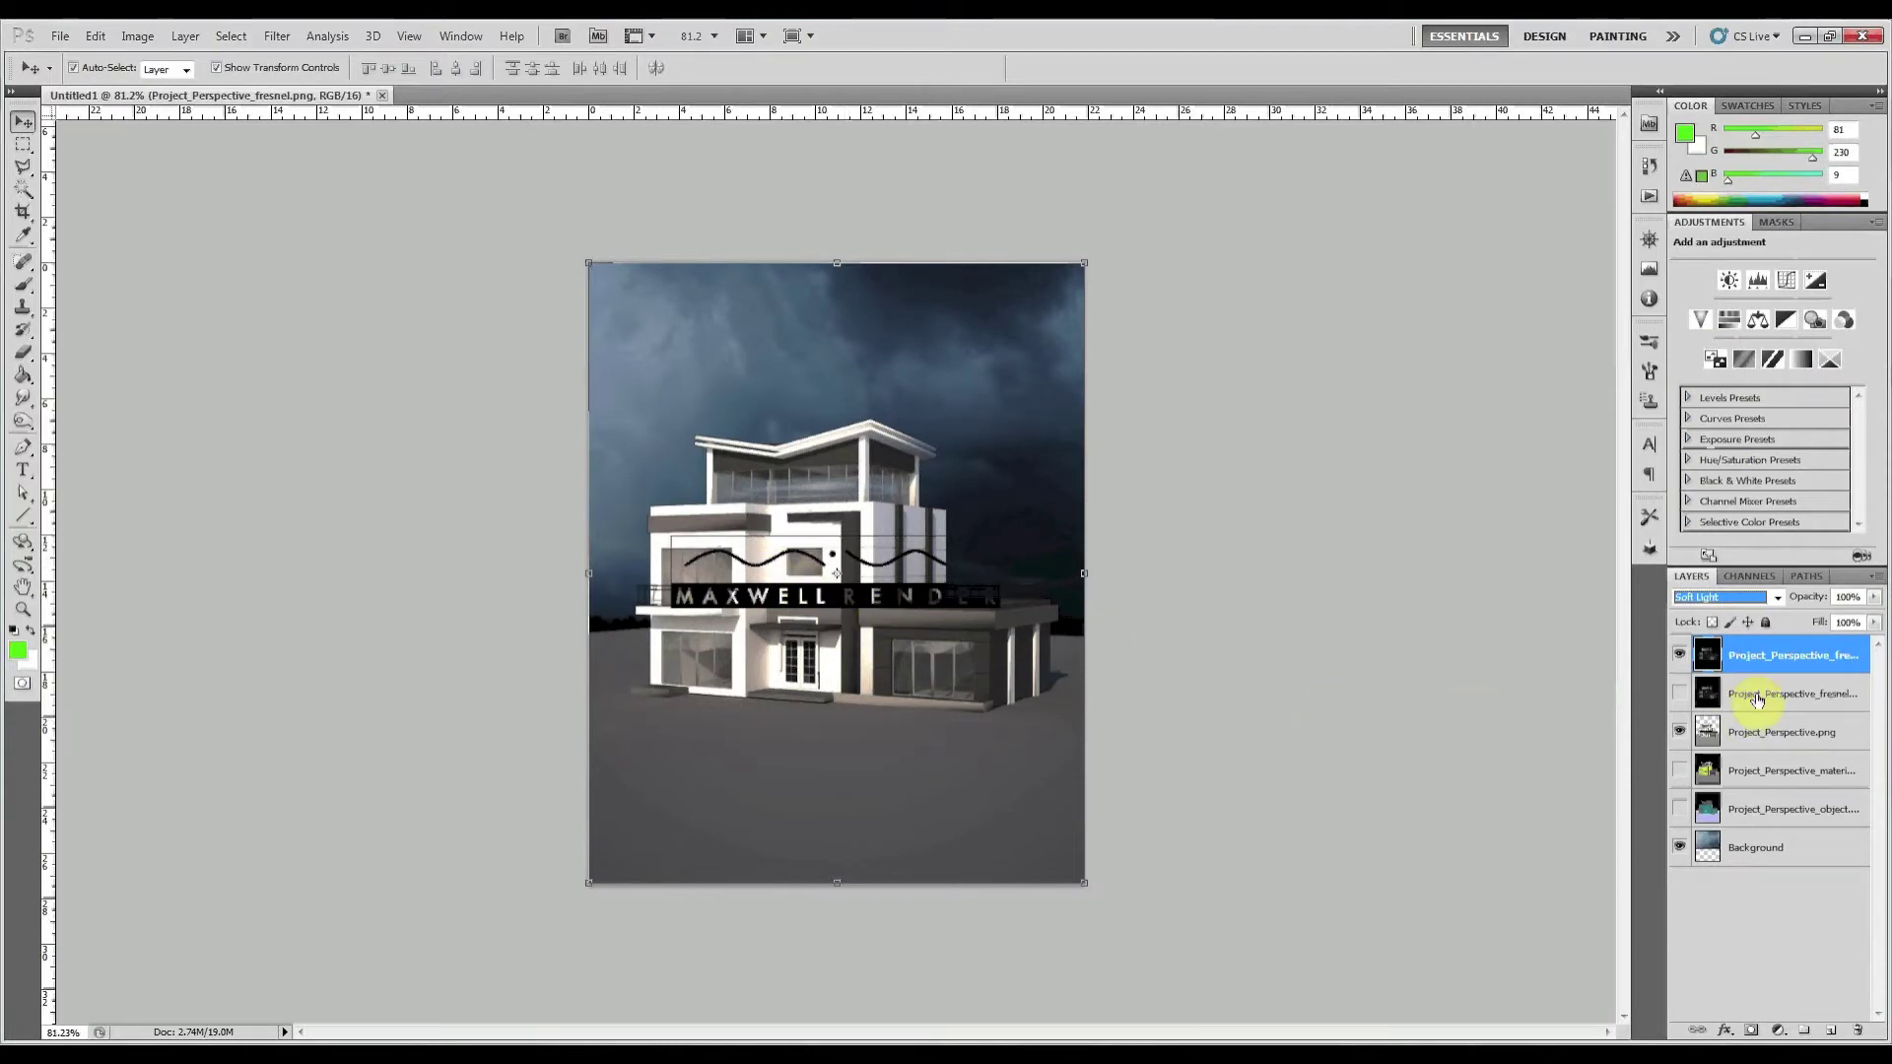
Apply a Gaussian Blur with a radius of about 3.4 pixels to the top fresnel layer
{"action": "left_click", "coordinate": [276, 38]}
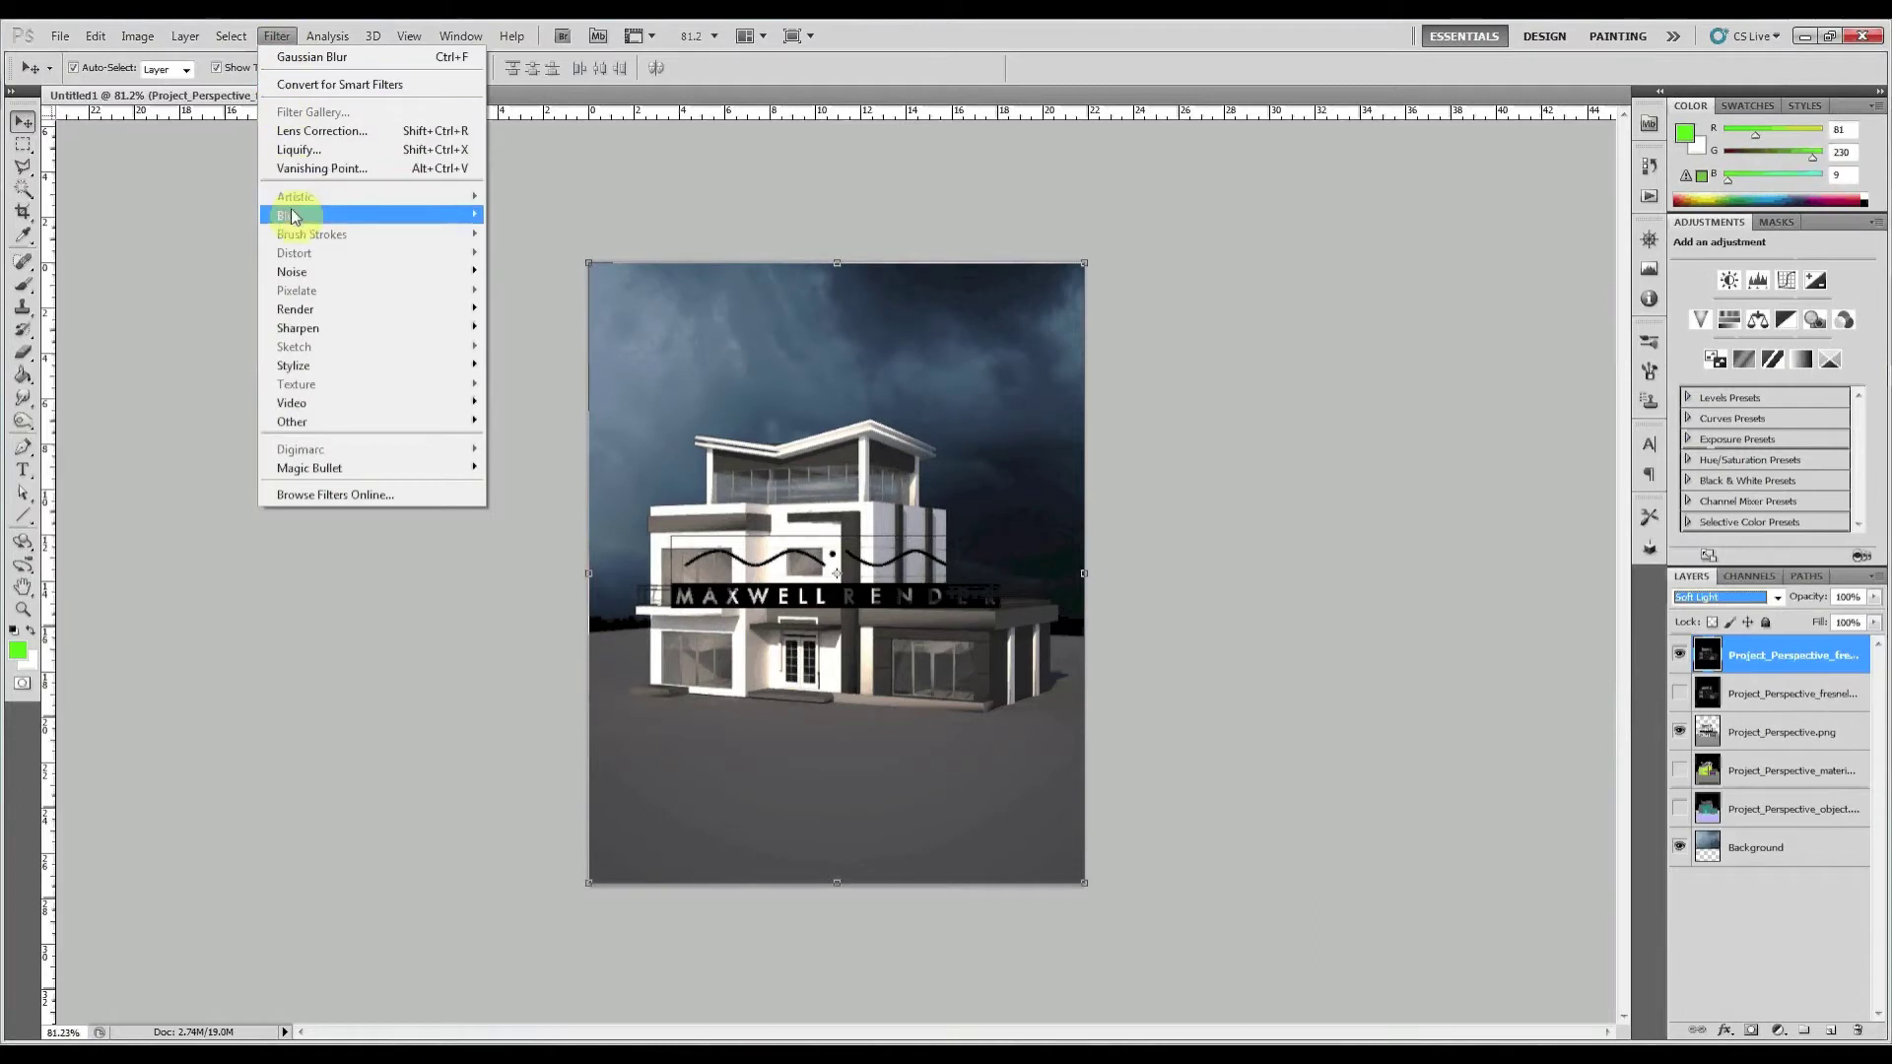
{"action": "mouse_move", "coordinate": [290, 215]}
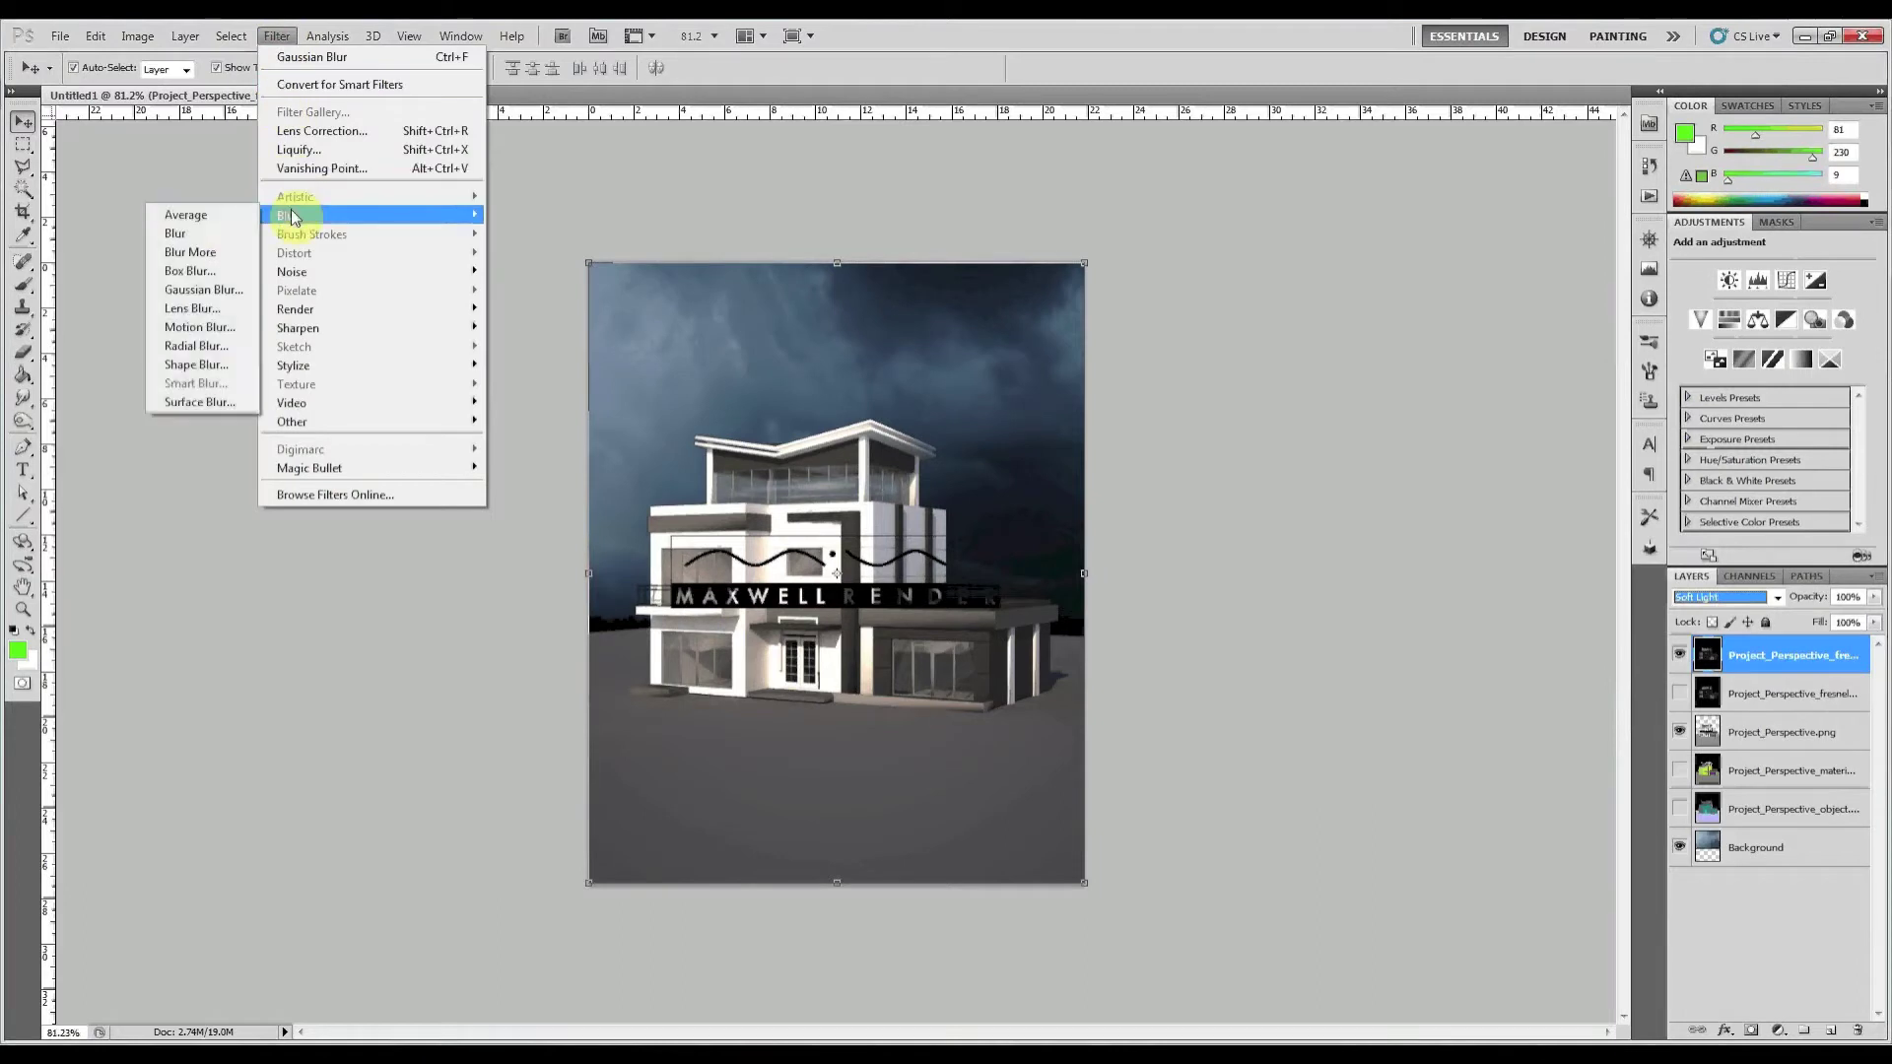
{"action": "left_click", "coordinate": [202, 291]}
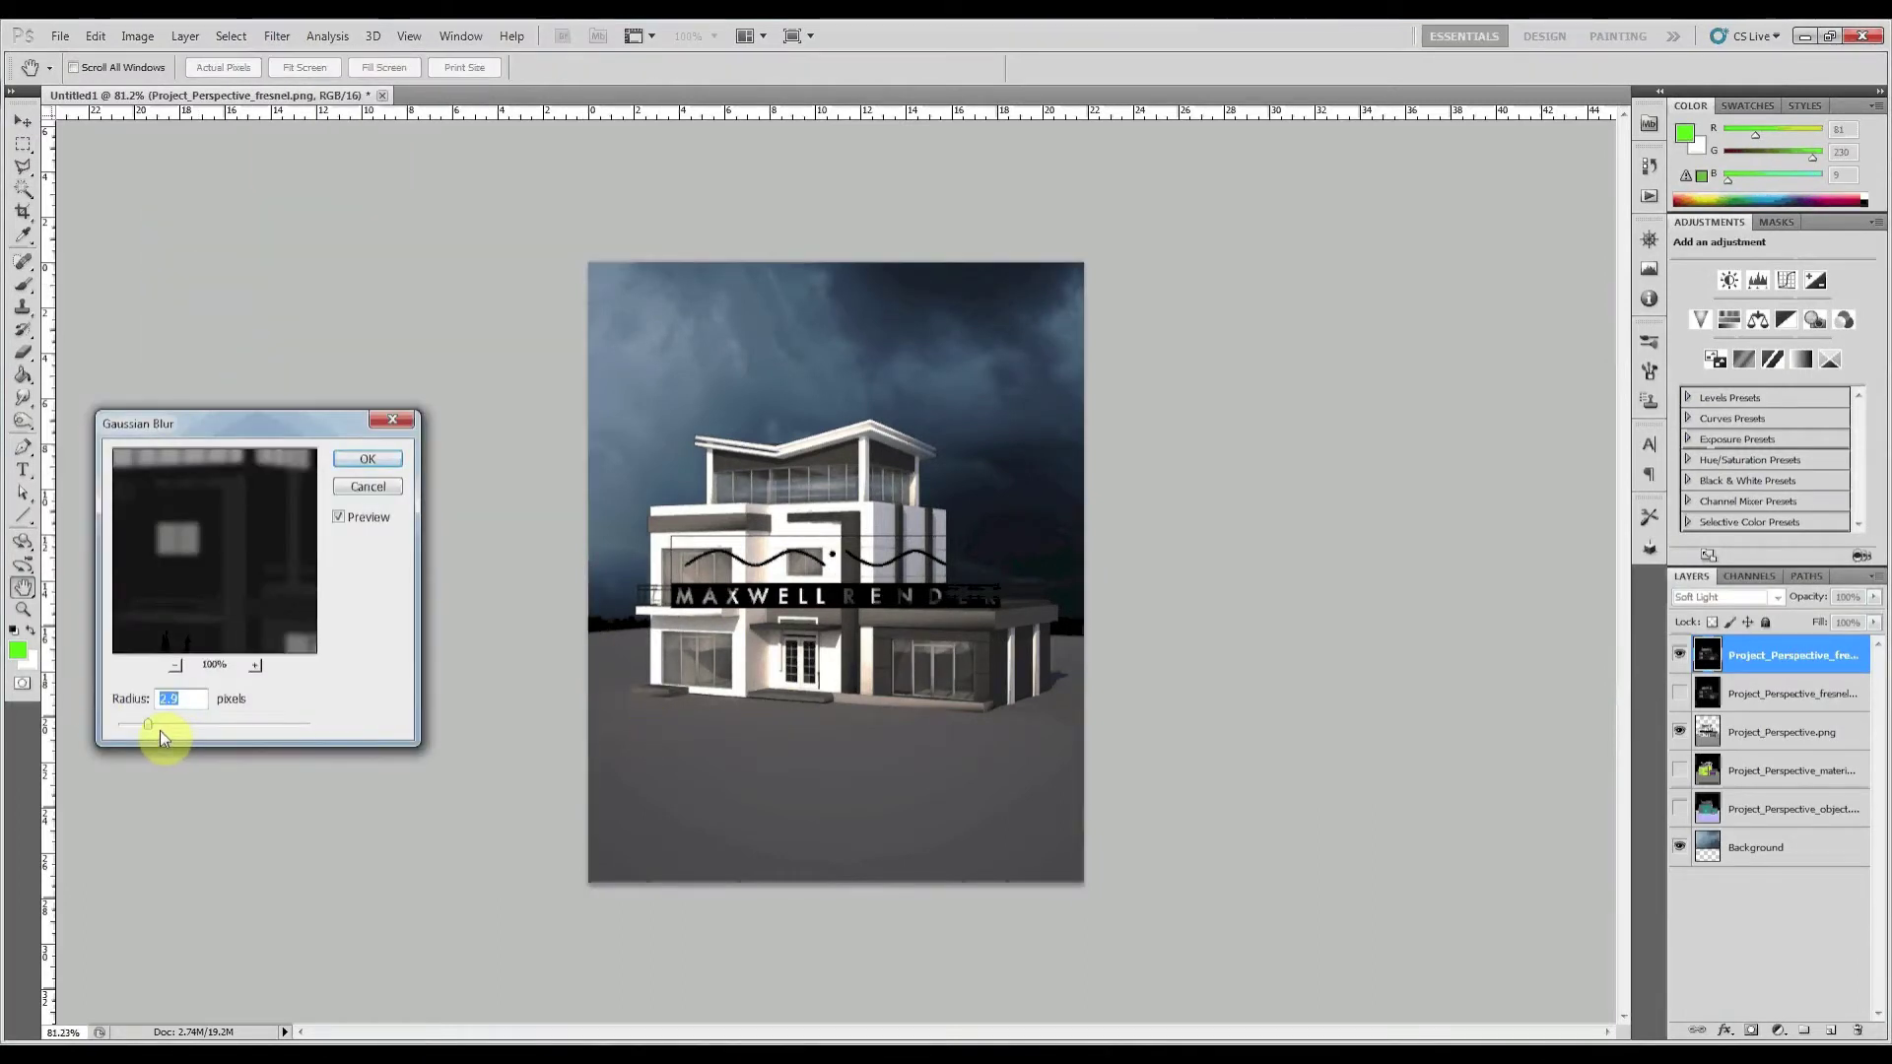
{"action": "left_click_drag", "start_coordinate": [152, 726], "coordinate": [156, 725]}
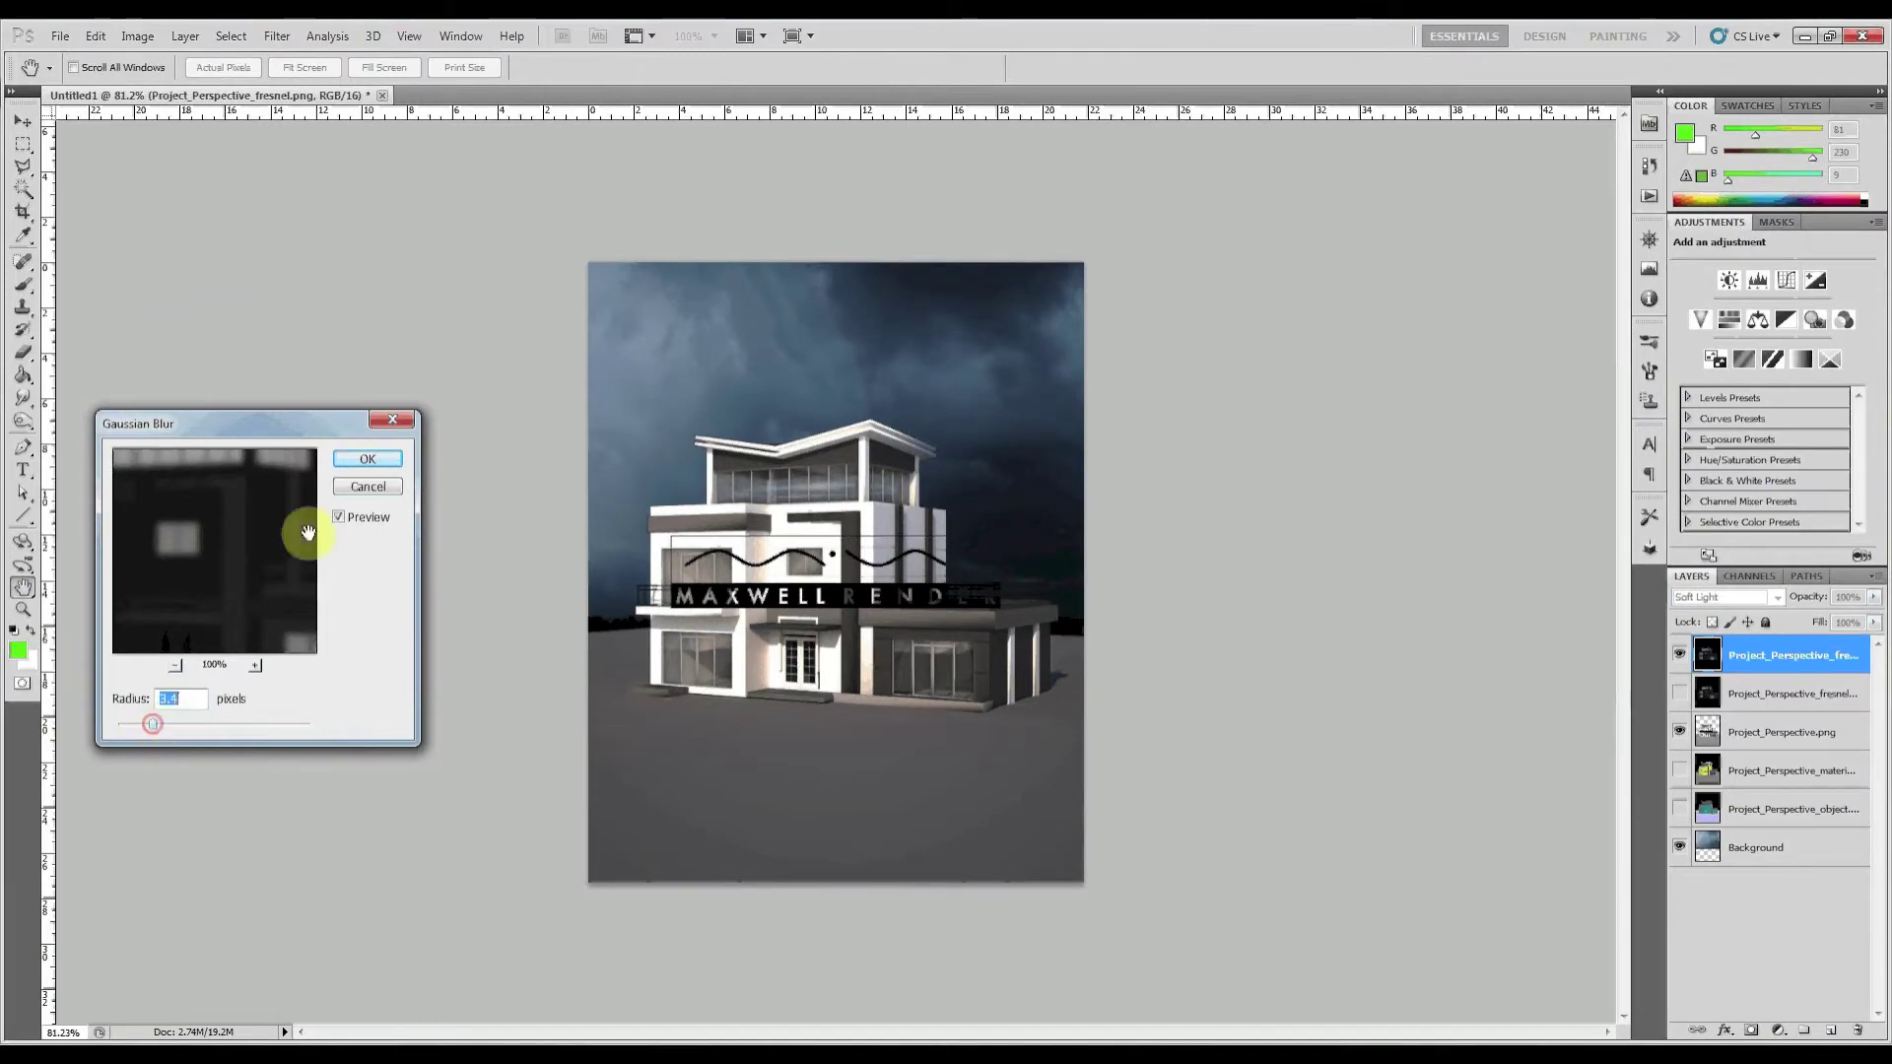
{"action": "left_click", "coordinate": [367, 459]}
{"action": "key", "text": "v"}
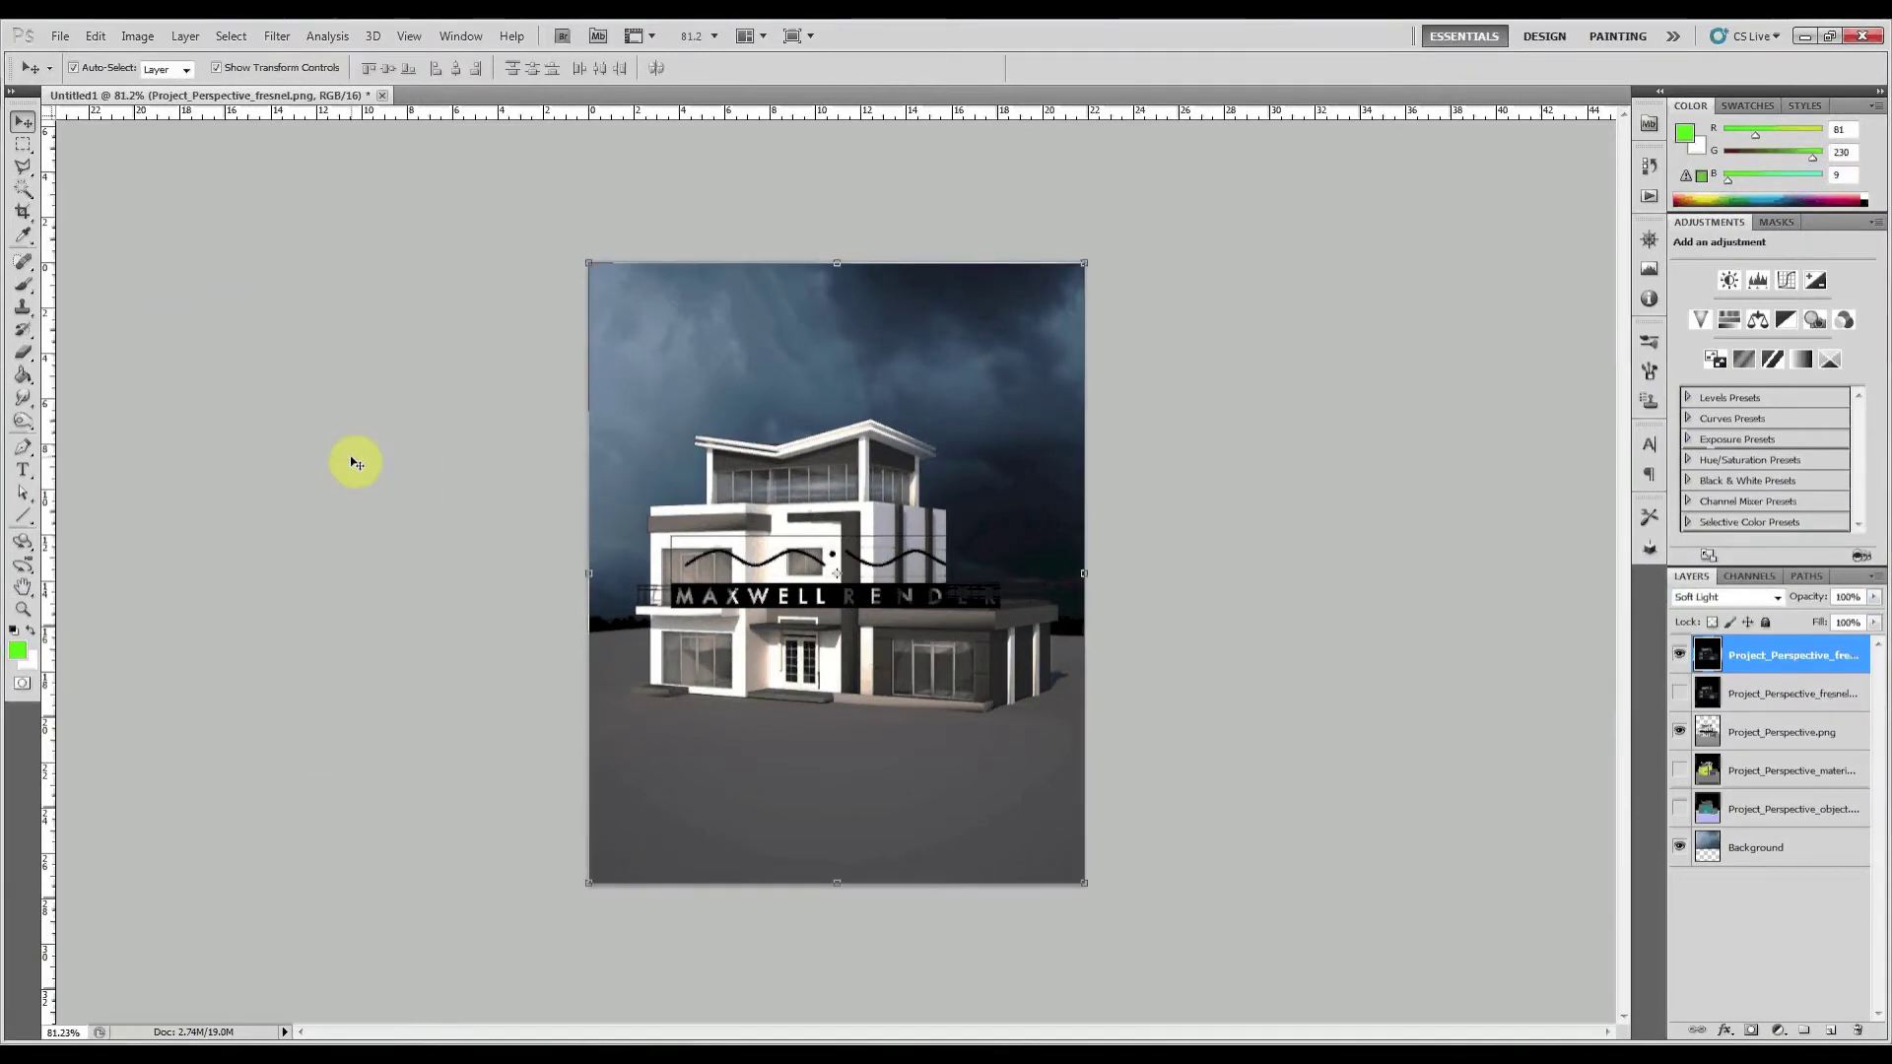
{"action": "left_click", "coordinate": [1780, 598]}
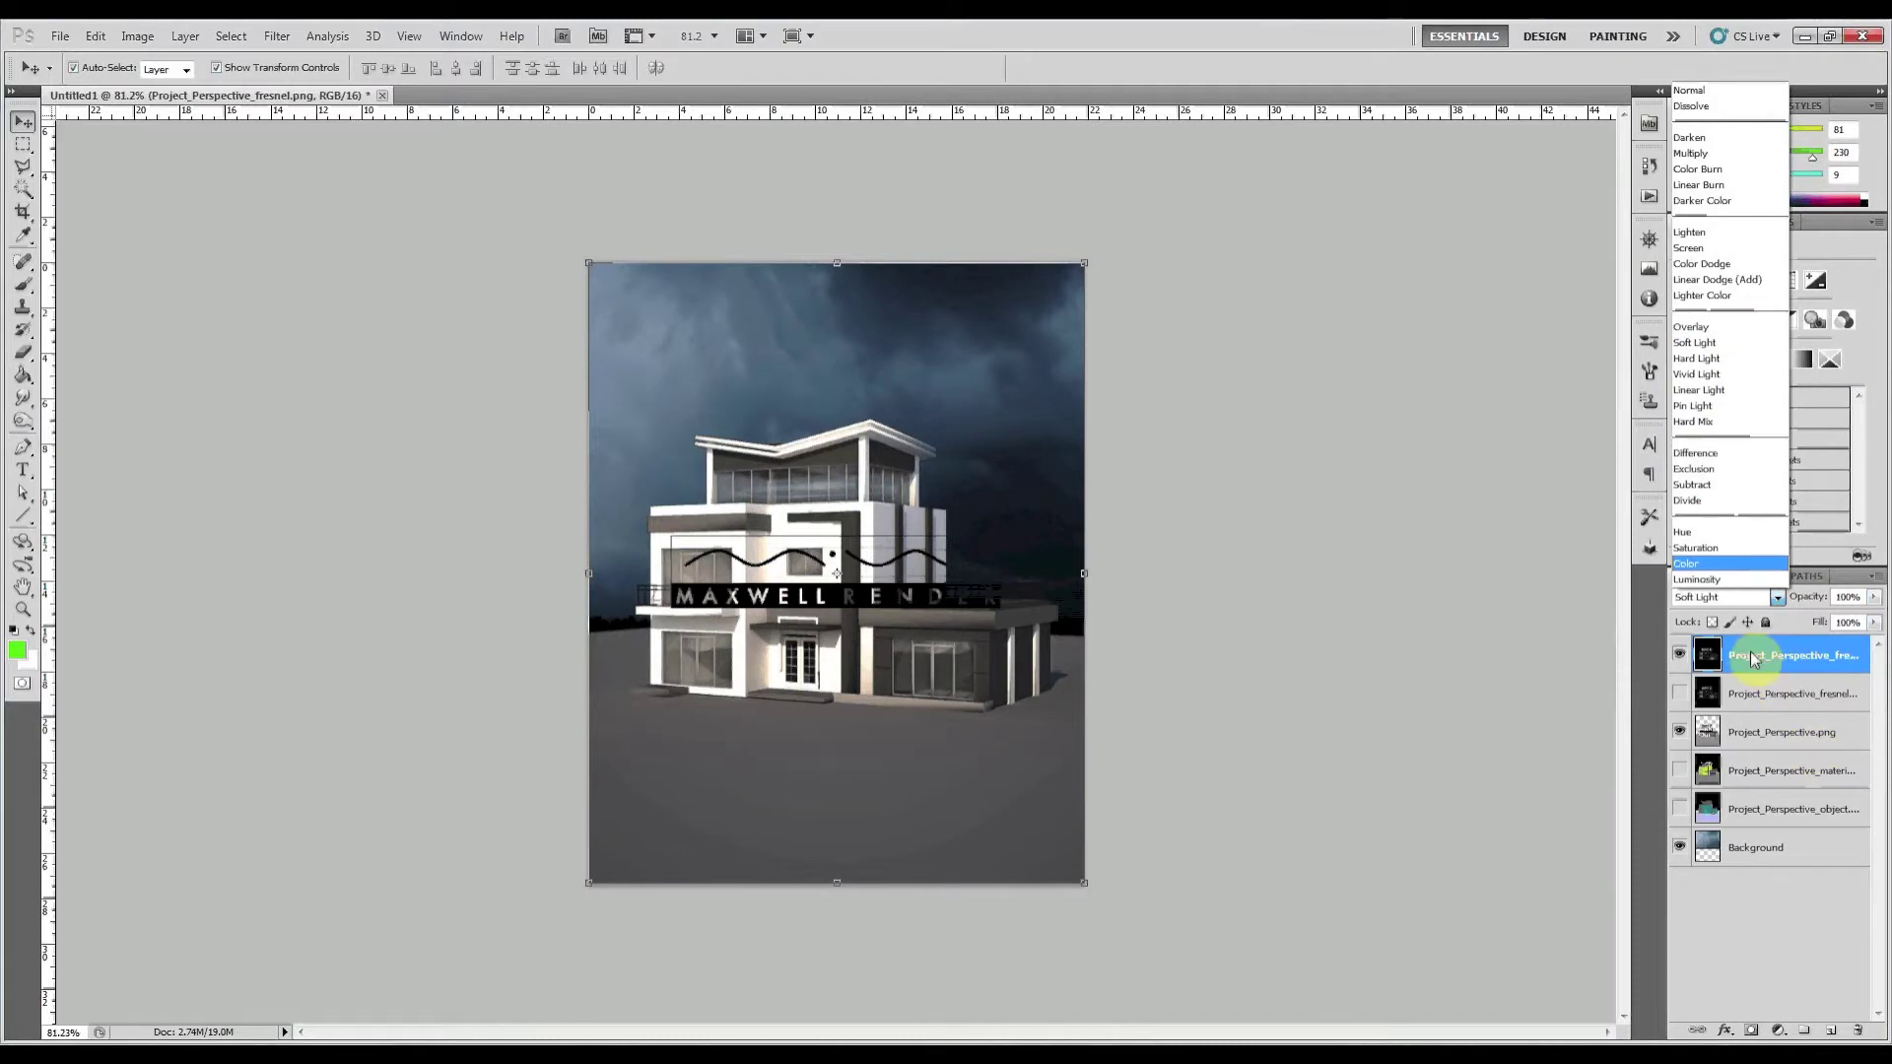
{"action": "key", "text": "Escape"}
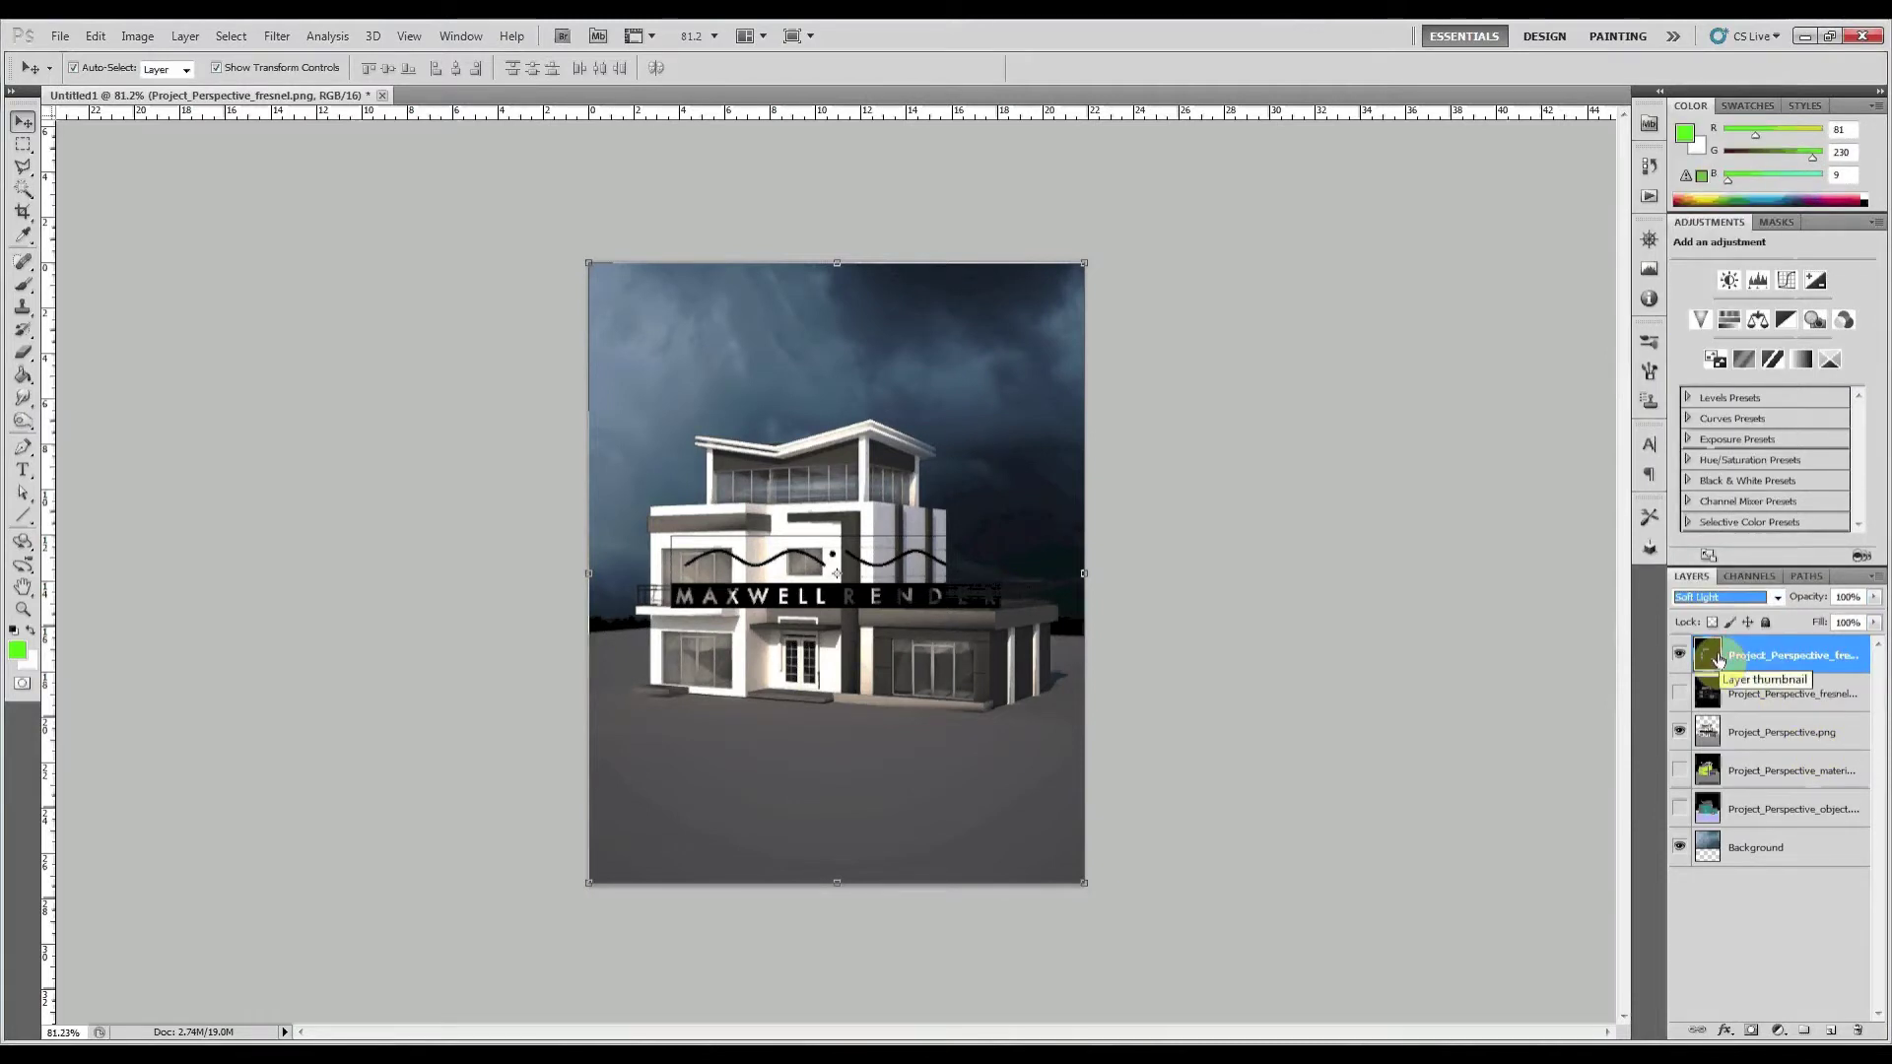
Change the top fresnel layer's blend mode to Screen and lower its opacity to 20%
{"action": "left_click", "coordinate": [1679, 655]}
{"action": "left_click", "coordinate": [1679, 655]}
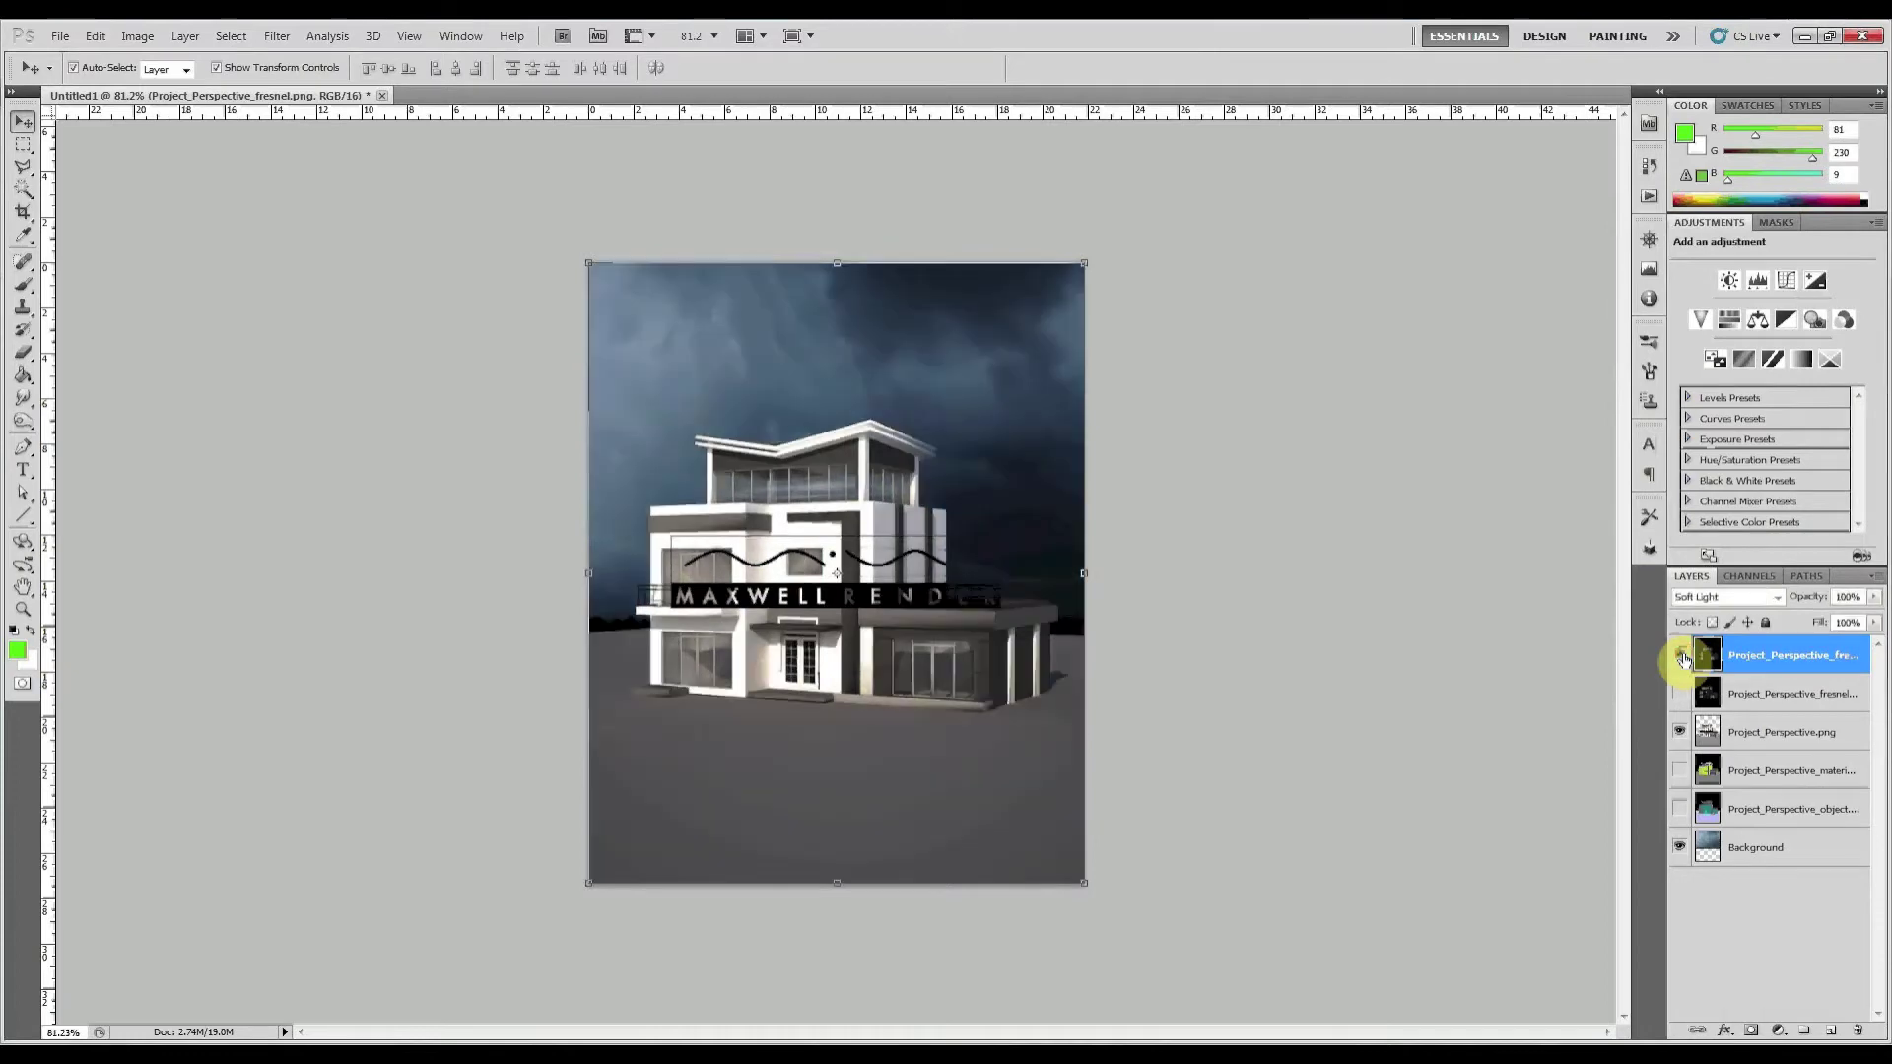
{"action": "left_click", "coordinate": [1749, 597]}
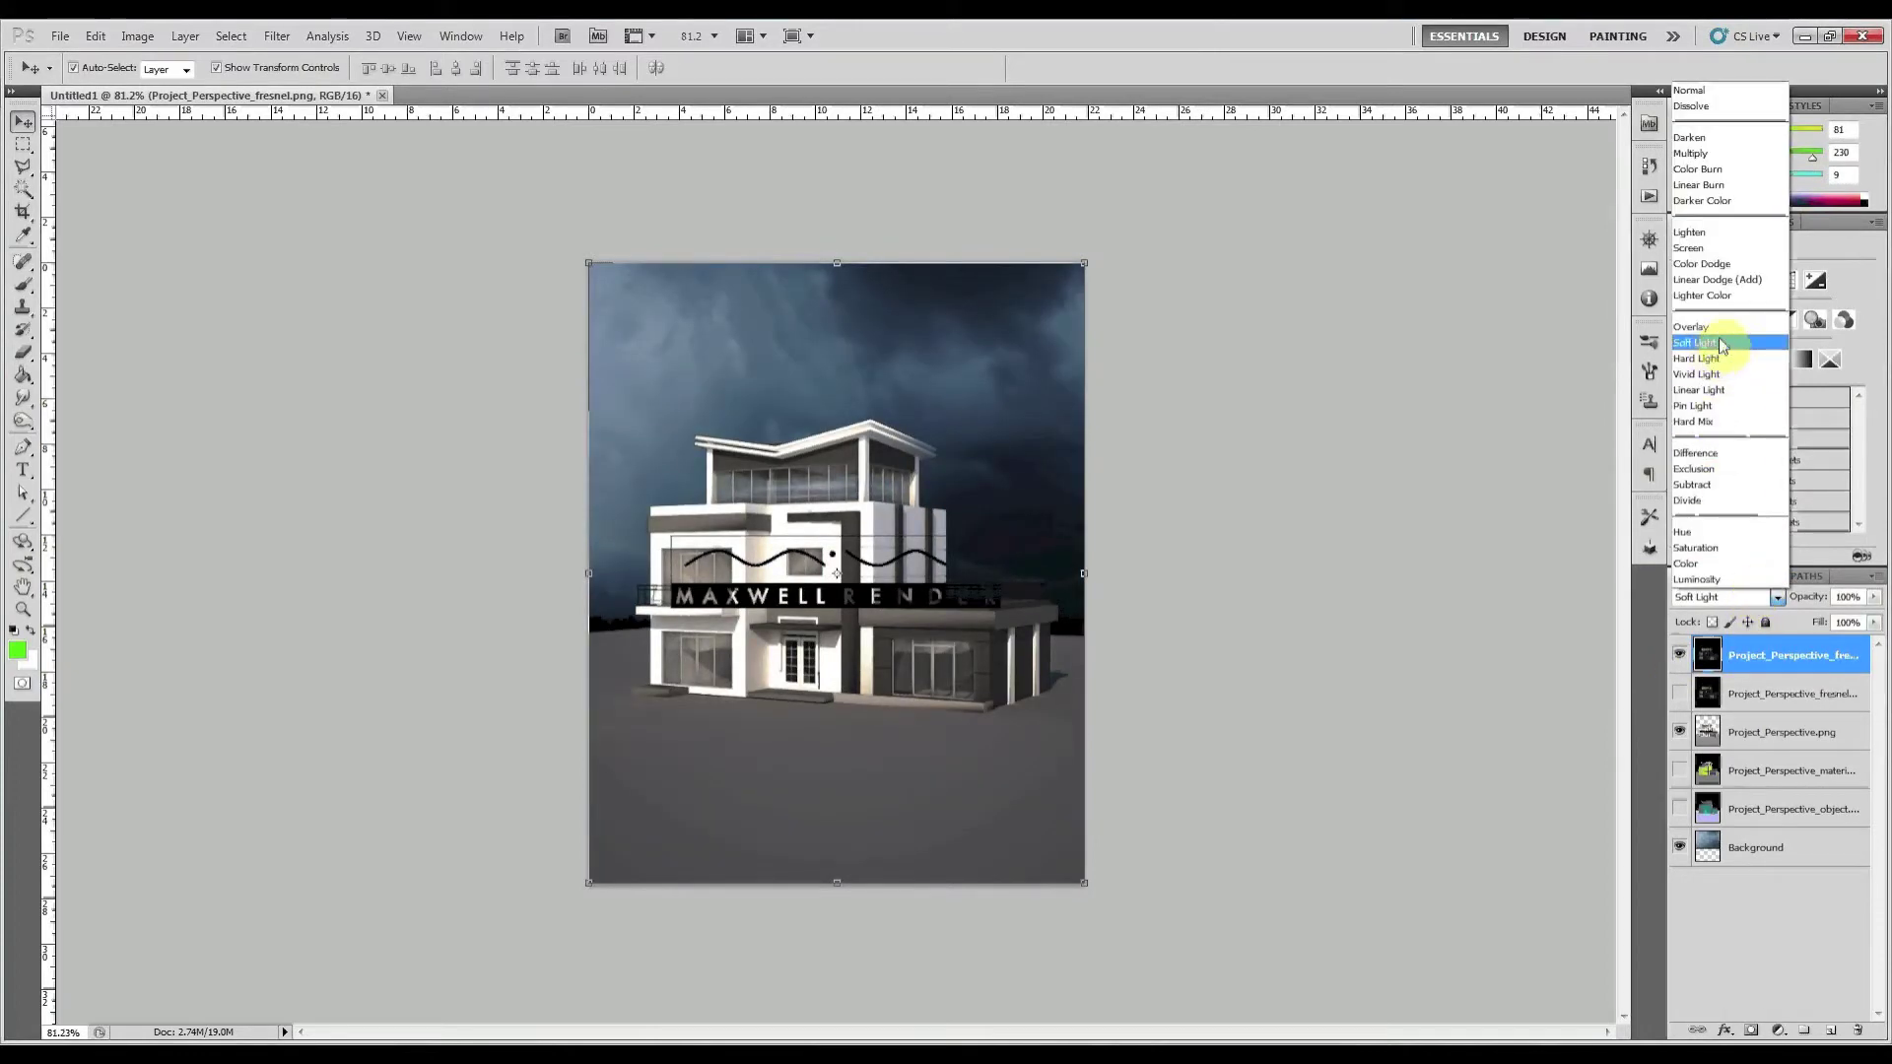
{"action": "left_click", "coordinate": [1720, 248]}
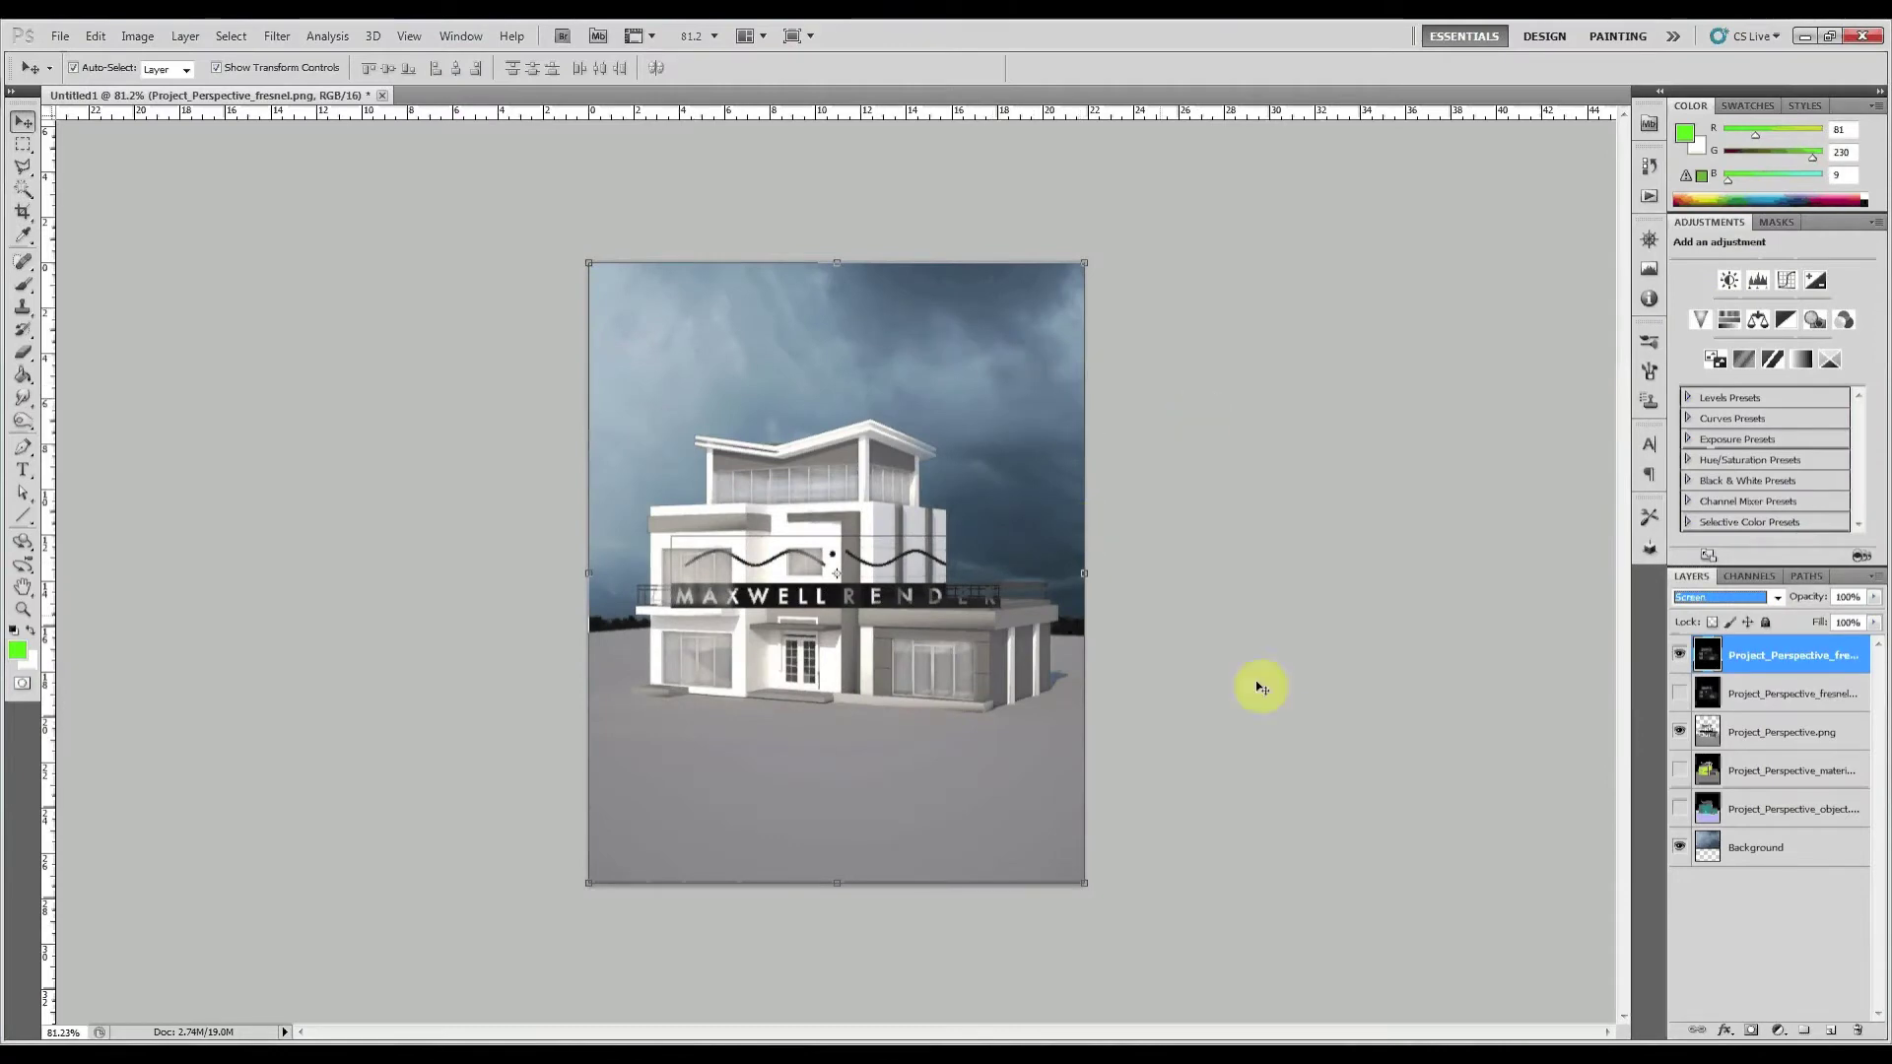
{"action": "left_click", "coordinate": [1873, 597]}
{"action": "left_click_drag", "start_coordinate": [1871, 618], "coordinate": [1794, 621]}
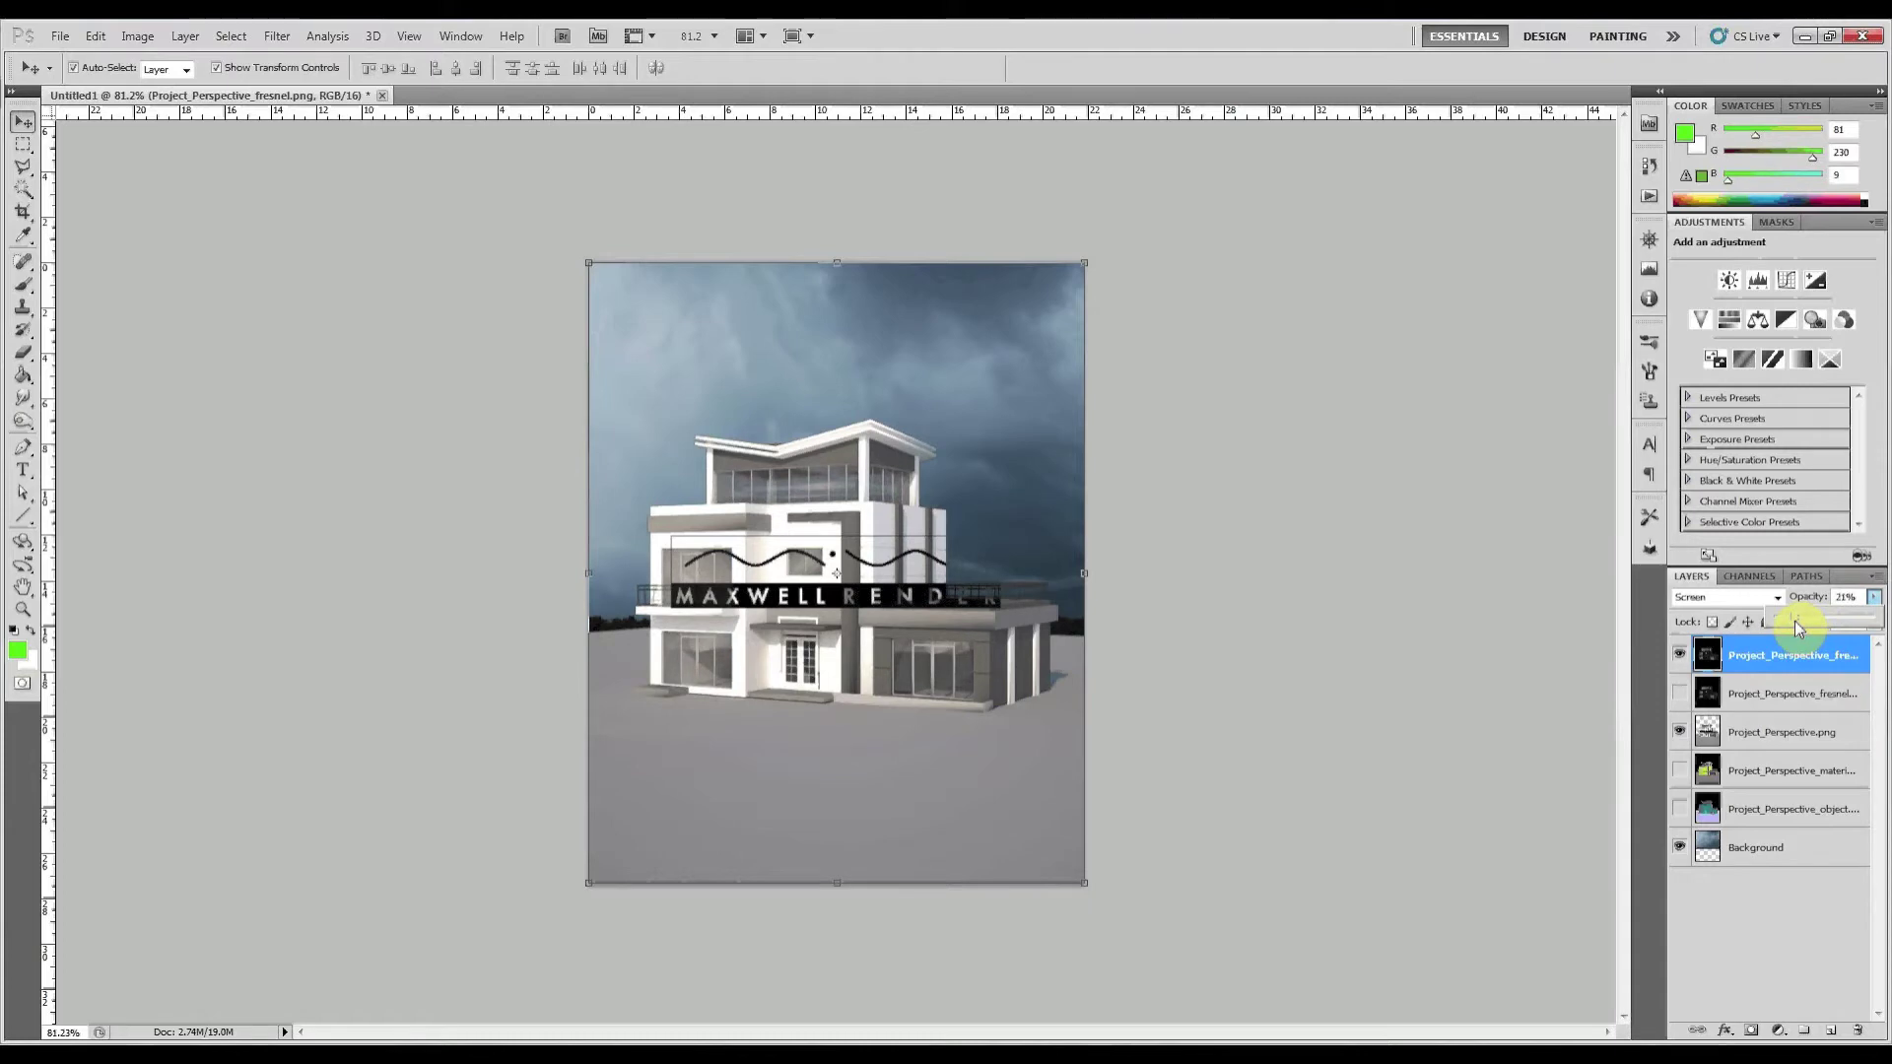
Compare the composite with and without the top fresnel layer by switching its visibility off and on several times
{"action": "left_click", "coordinate": [1681, 655]}
{"action": "left_click", "coordinate": [1680, 655]}
{"action": "left_click", "coordinate": [1681, 656]}
{"action": "left_click", "coordinate": [1681, 655]}
{"action": "left_click", "coordinate": [1681, 655]}
{"action": "left_click", "coordinate": [1681, 655]}
{"action": "left_click", "coordinate": [1681, 655]}
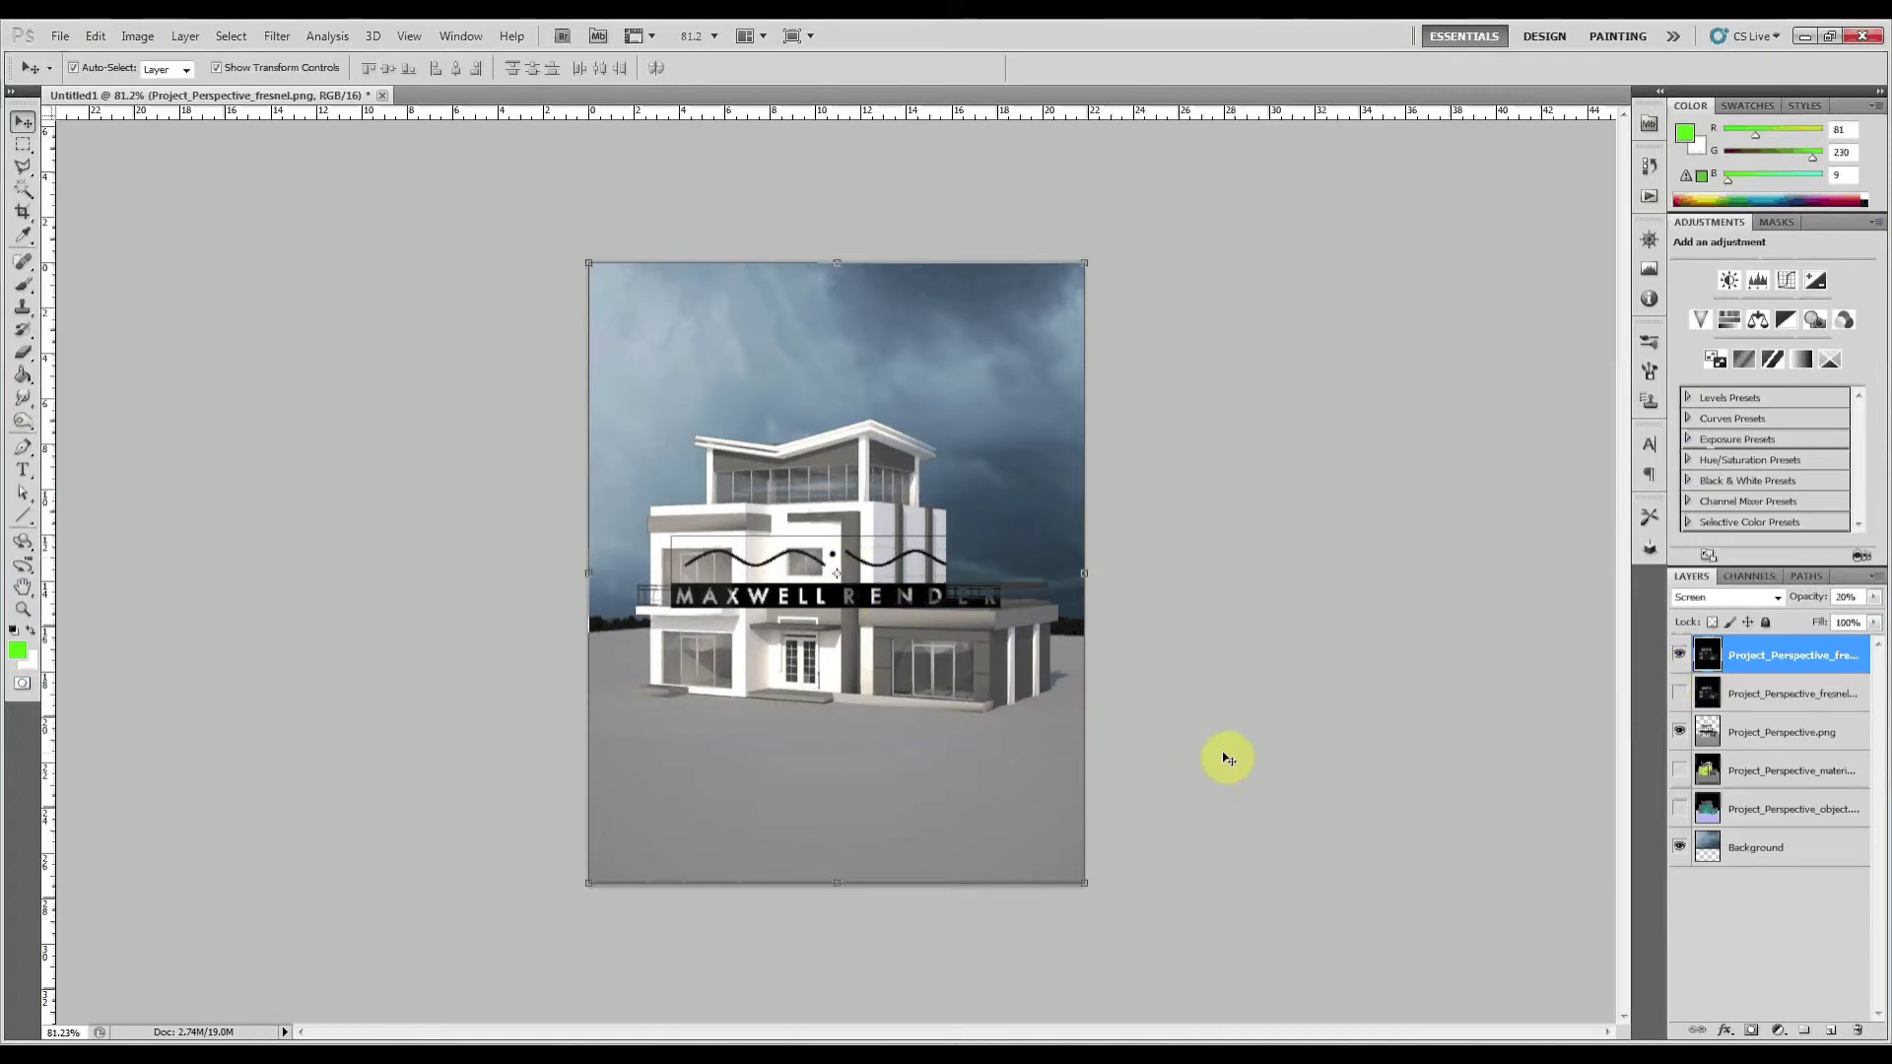
Move the material and object pass layers together above the fresnel layers and make the material pass visible
{"action": "left_click", "coordinate": [1761, 773]}
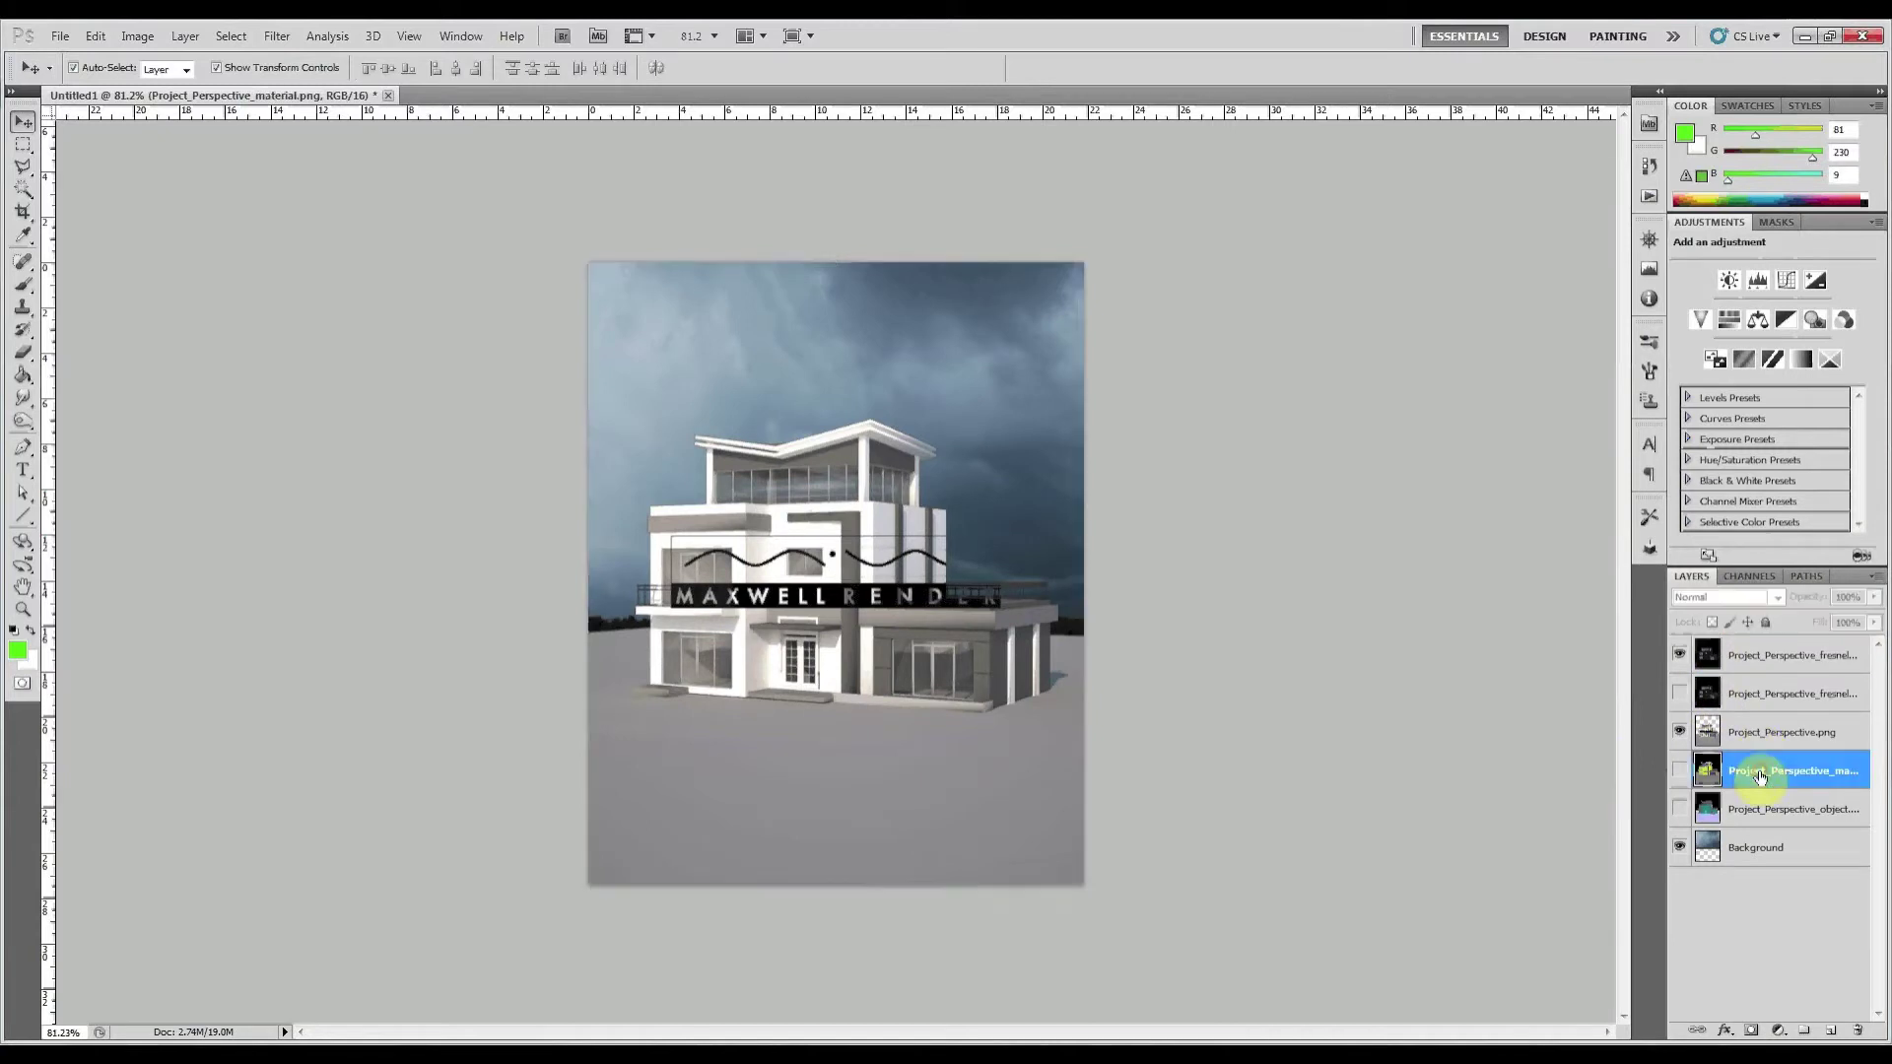
{"action": "left_click", "coordinate": [1750, 811], "text": "shift"}
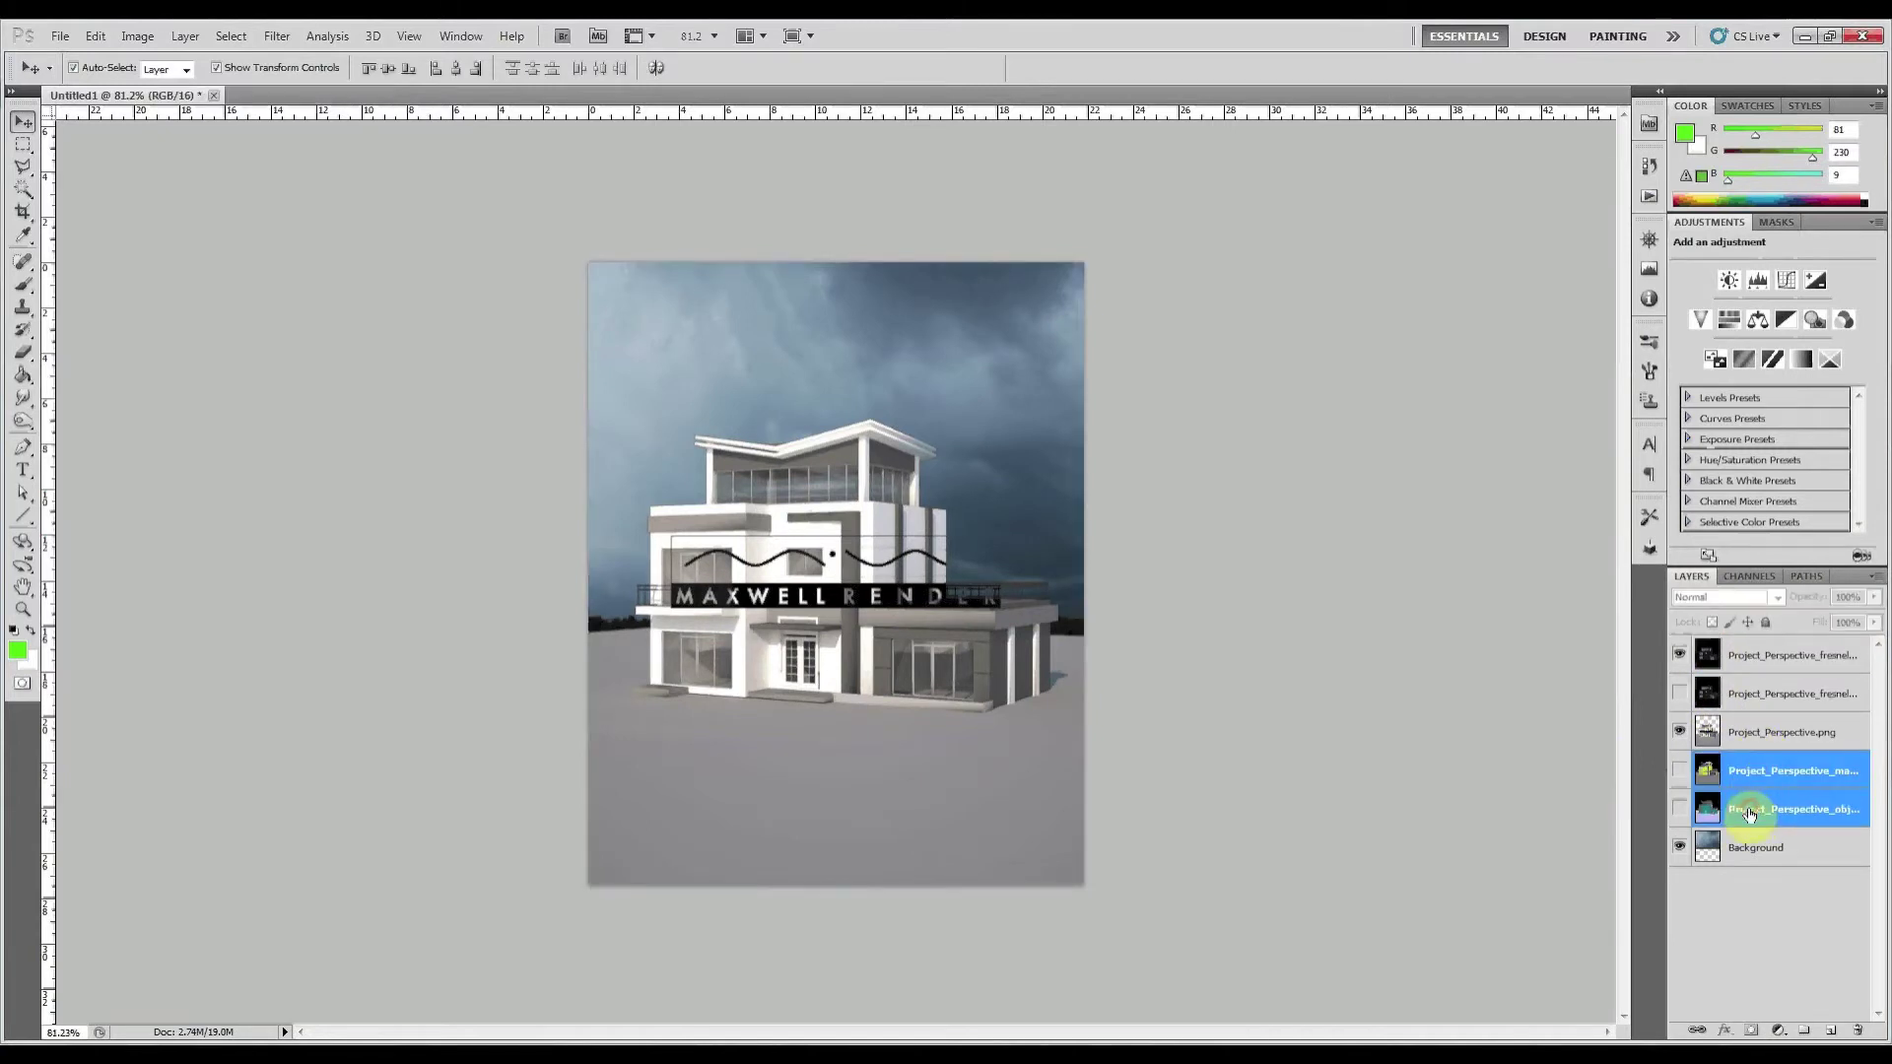
{"action": "left_click_drag", "start_coordinate": [1750, 811], "coordinate": [1732, 650]}
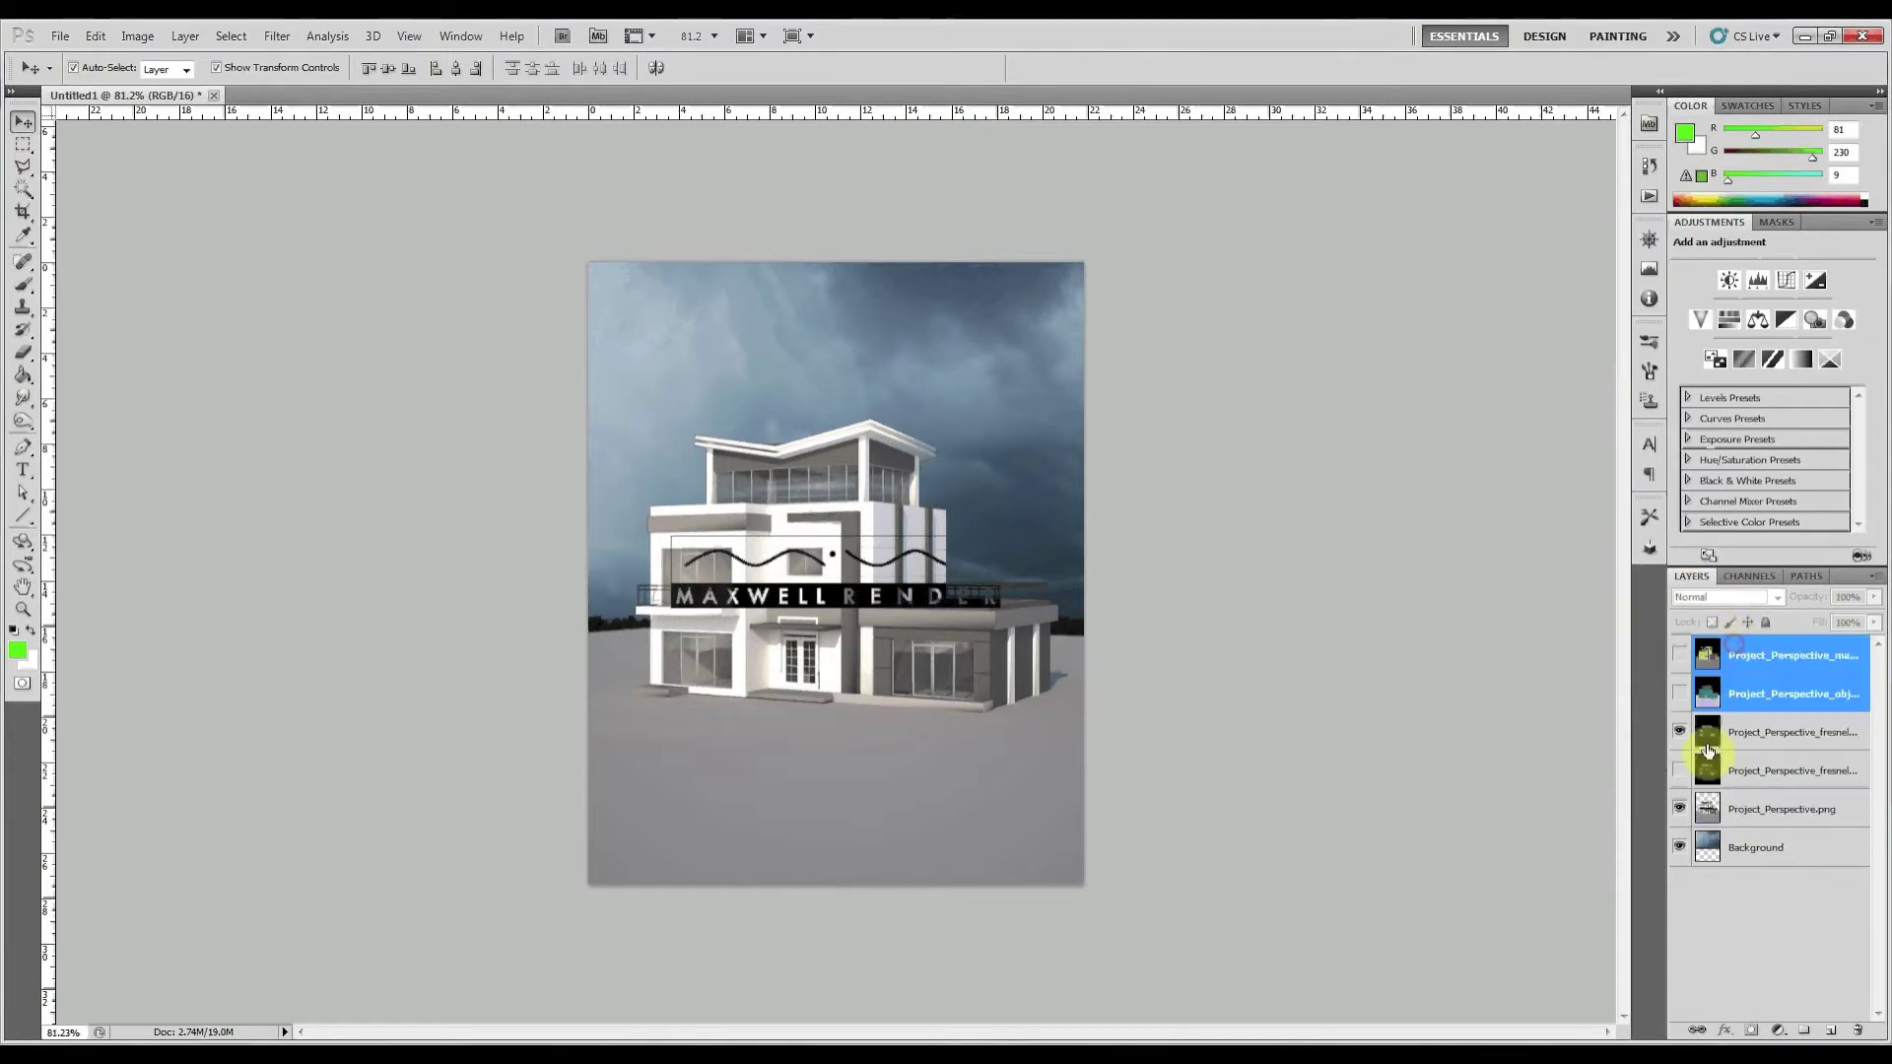
{"action": "left_click", "coordinate": [1680, 656]}
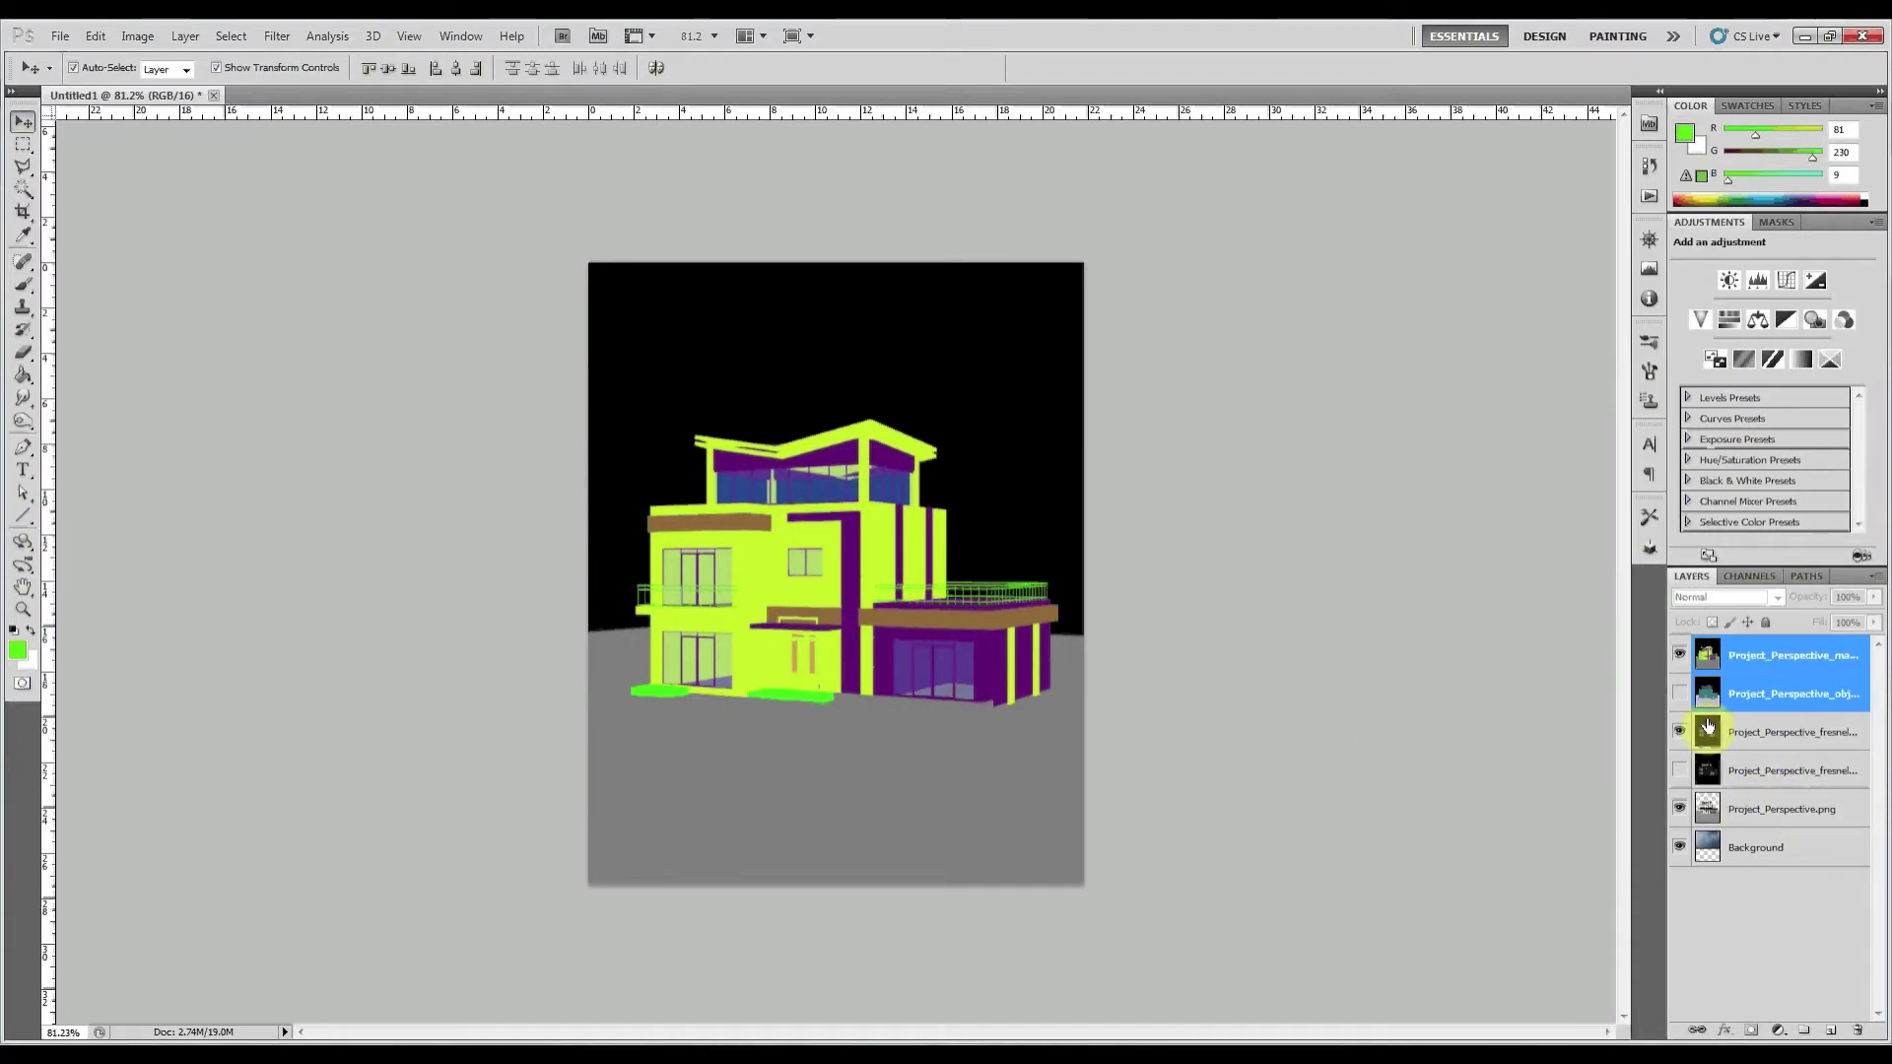
Select all purple wall areas on the material pass with the Magic Wand and hide that layer
{"action": "left_click", "coordinate": [1745, 657]}
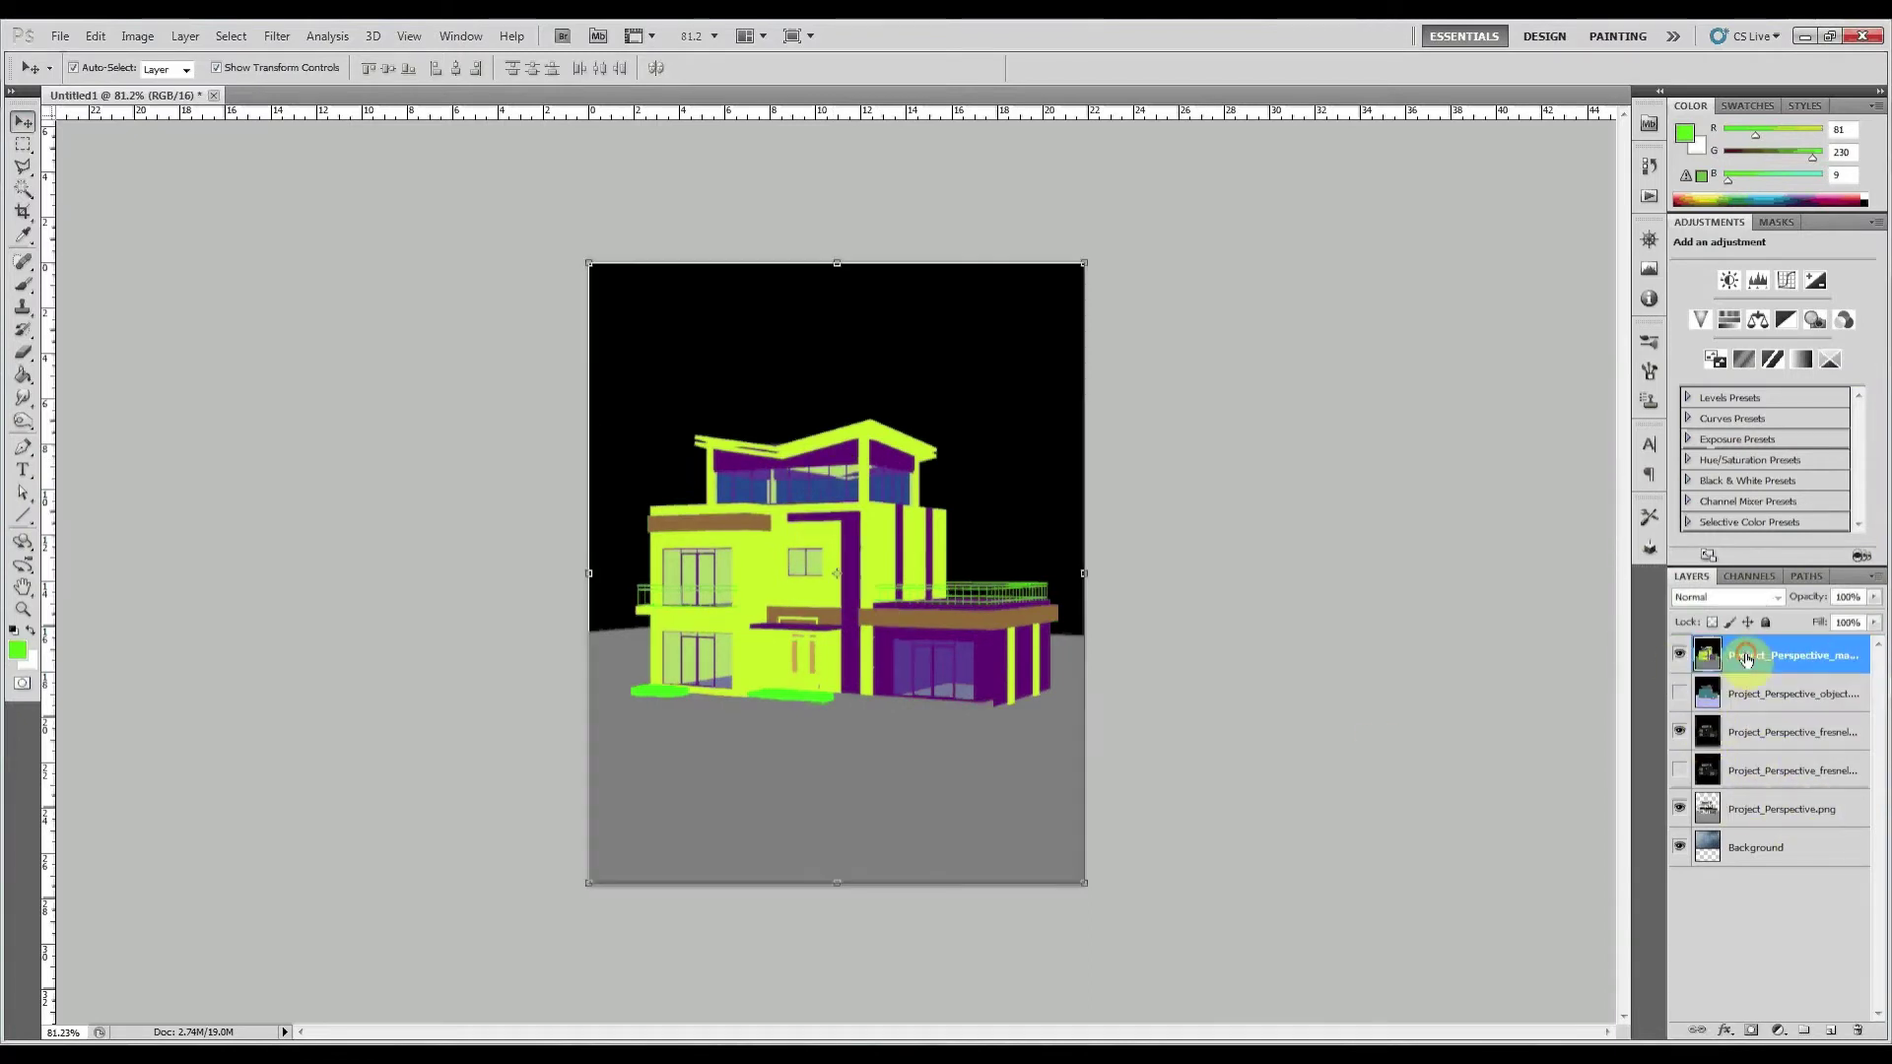
{"action": "left_click", "coordinate": [23, 189]}
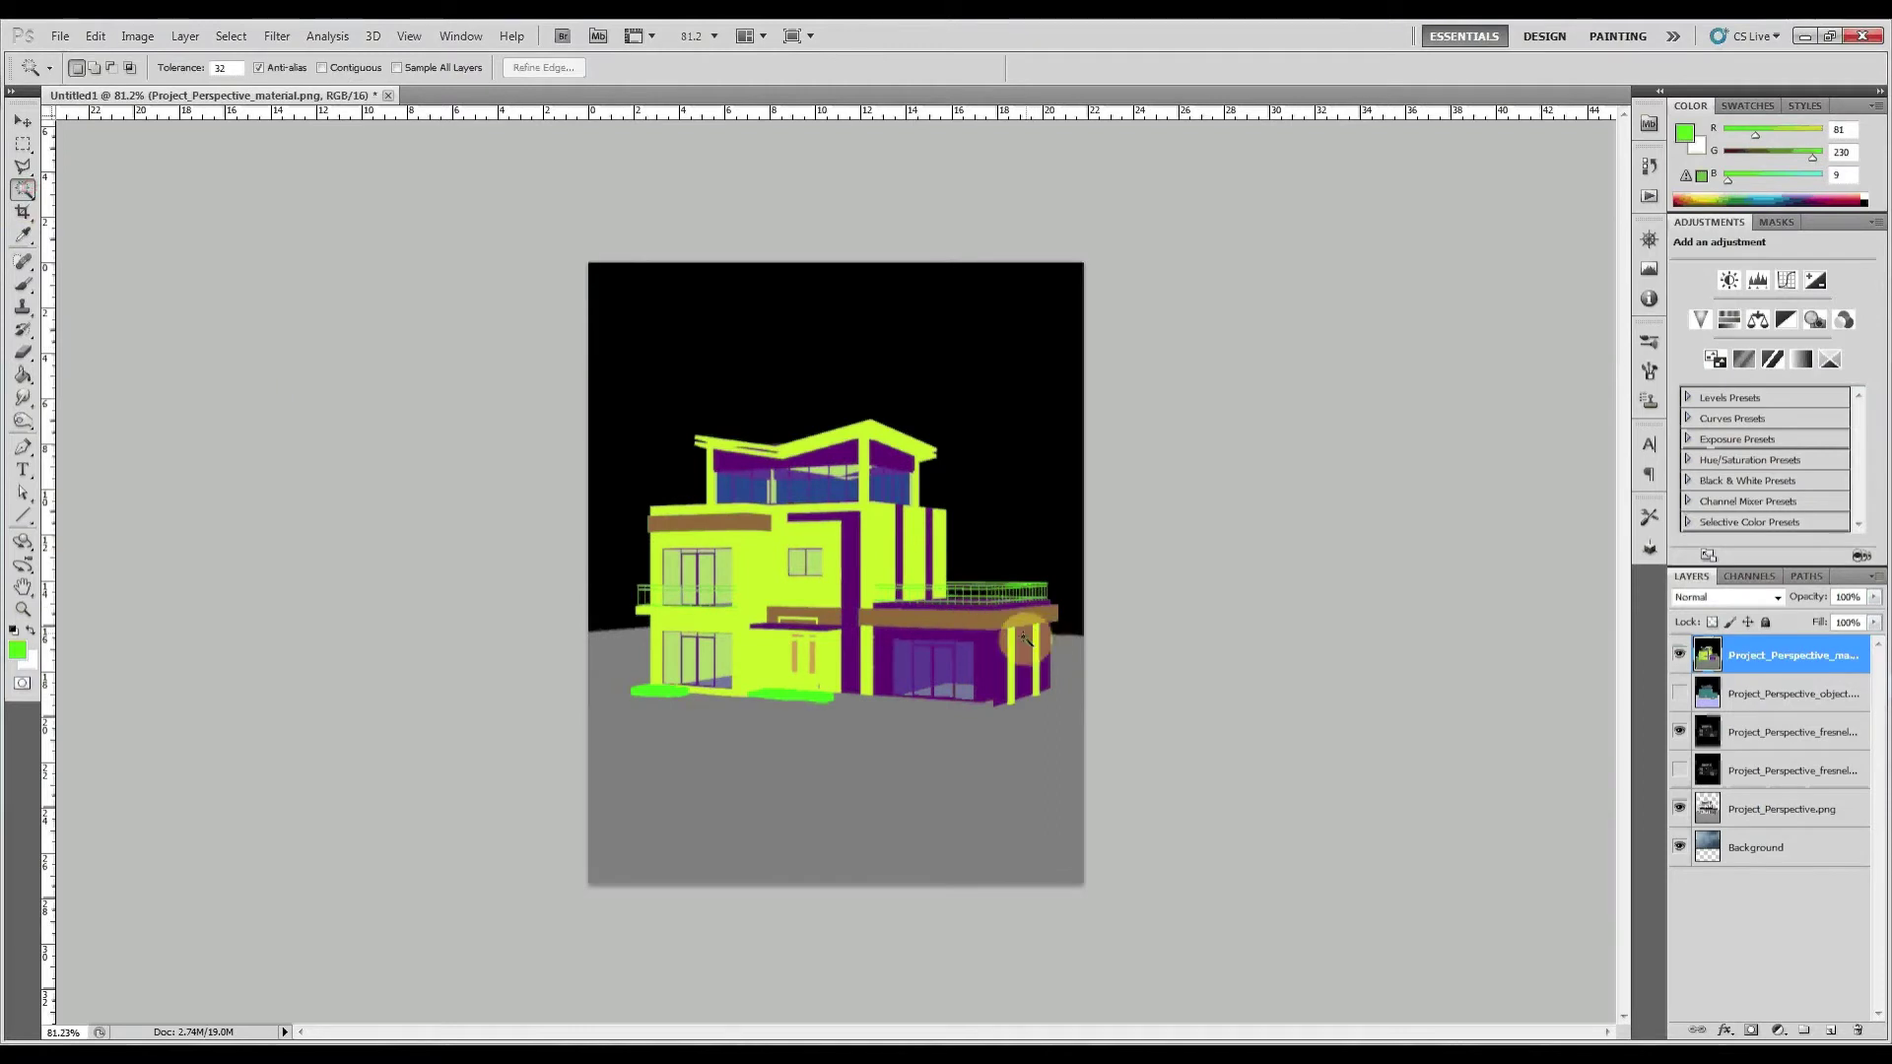
{"action": "left_click", "coordinate": [997, 645]}
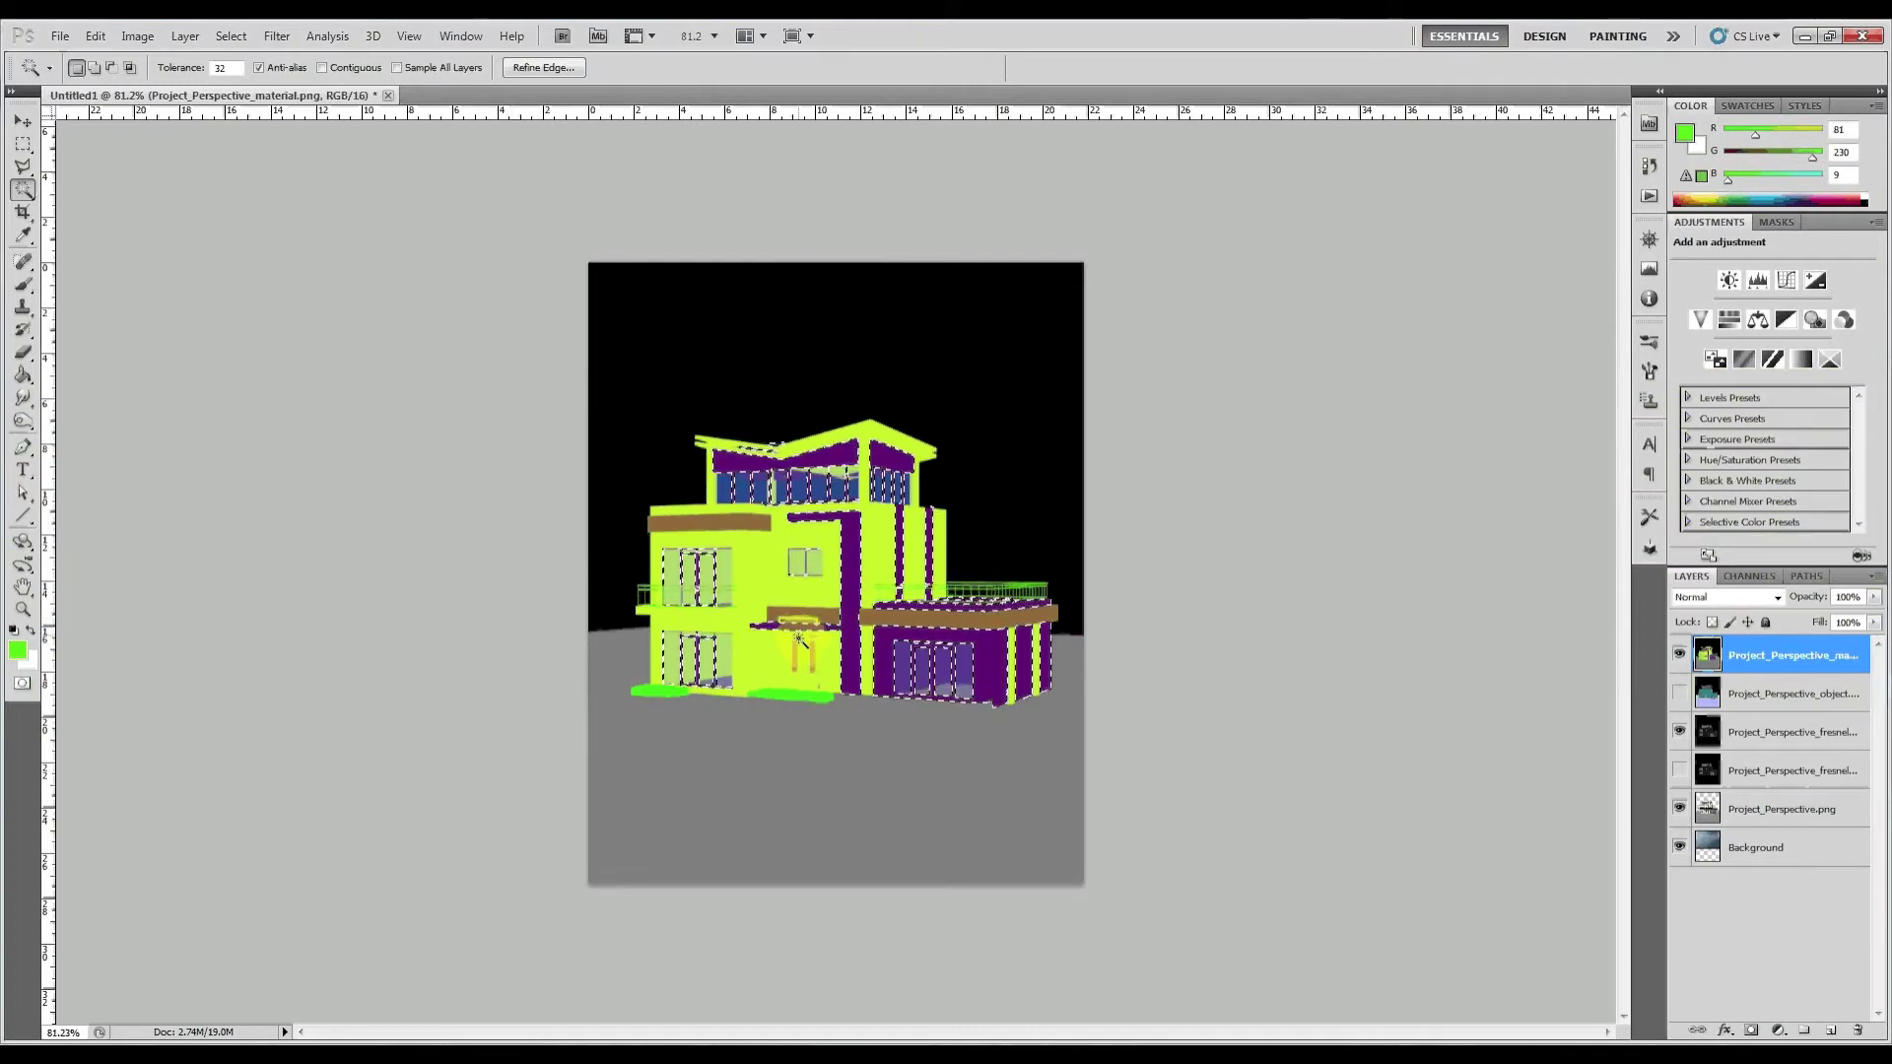
{"action": "left_click", "coordinate": [1680, 655]}
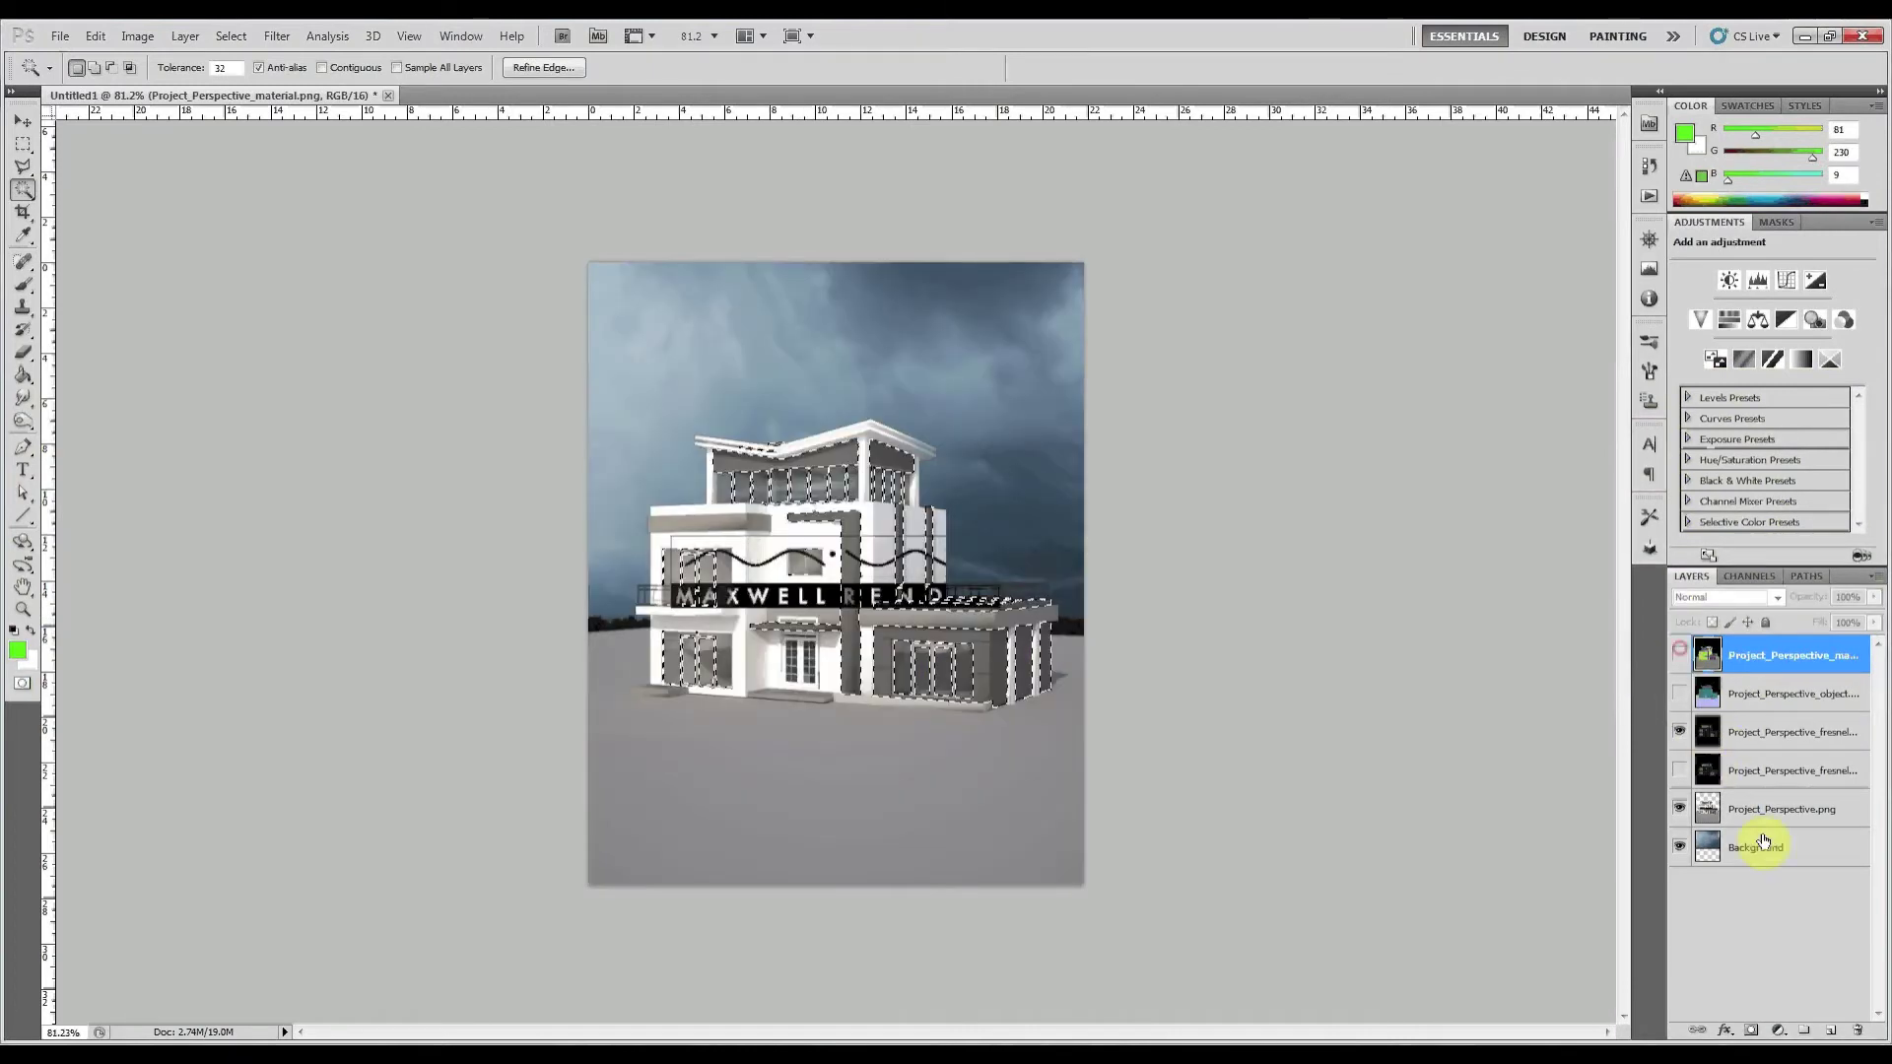
Darken the selected walls with a Curves adjustment on the Project_Perspective.png layer, mapping input 87 to output 45
{"action": "left_click", "coordinate": [1749, 806]}
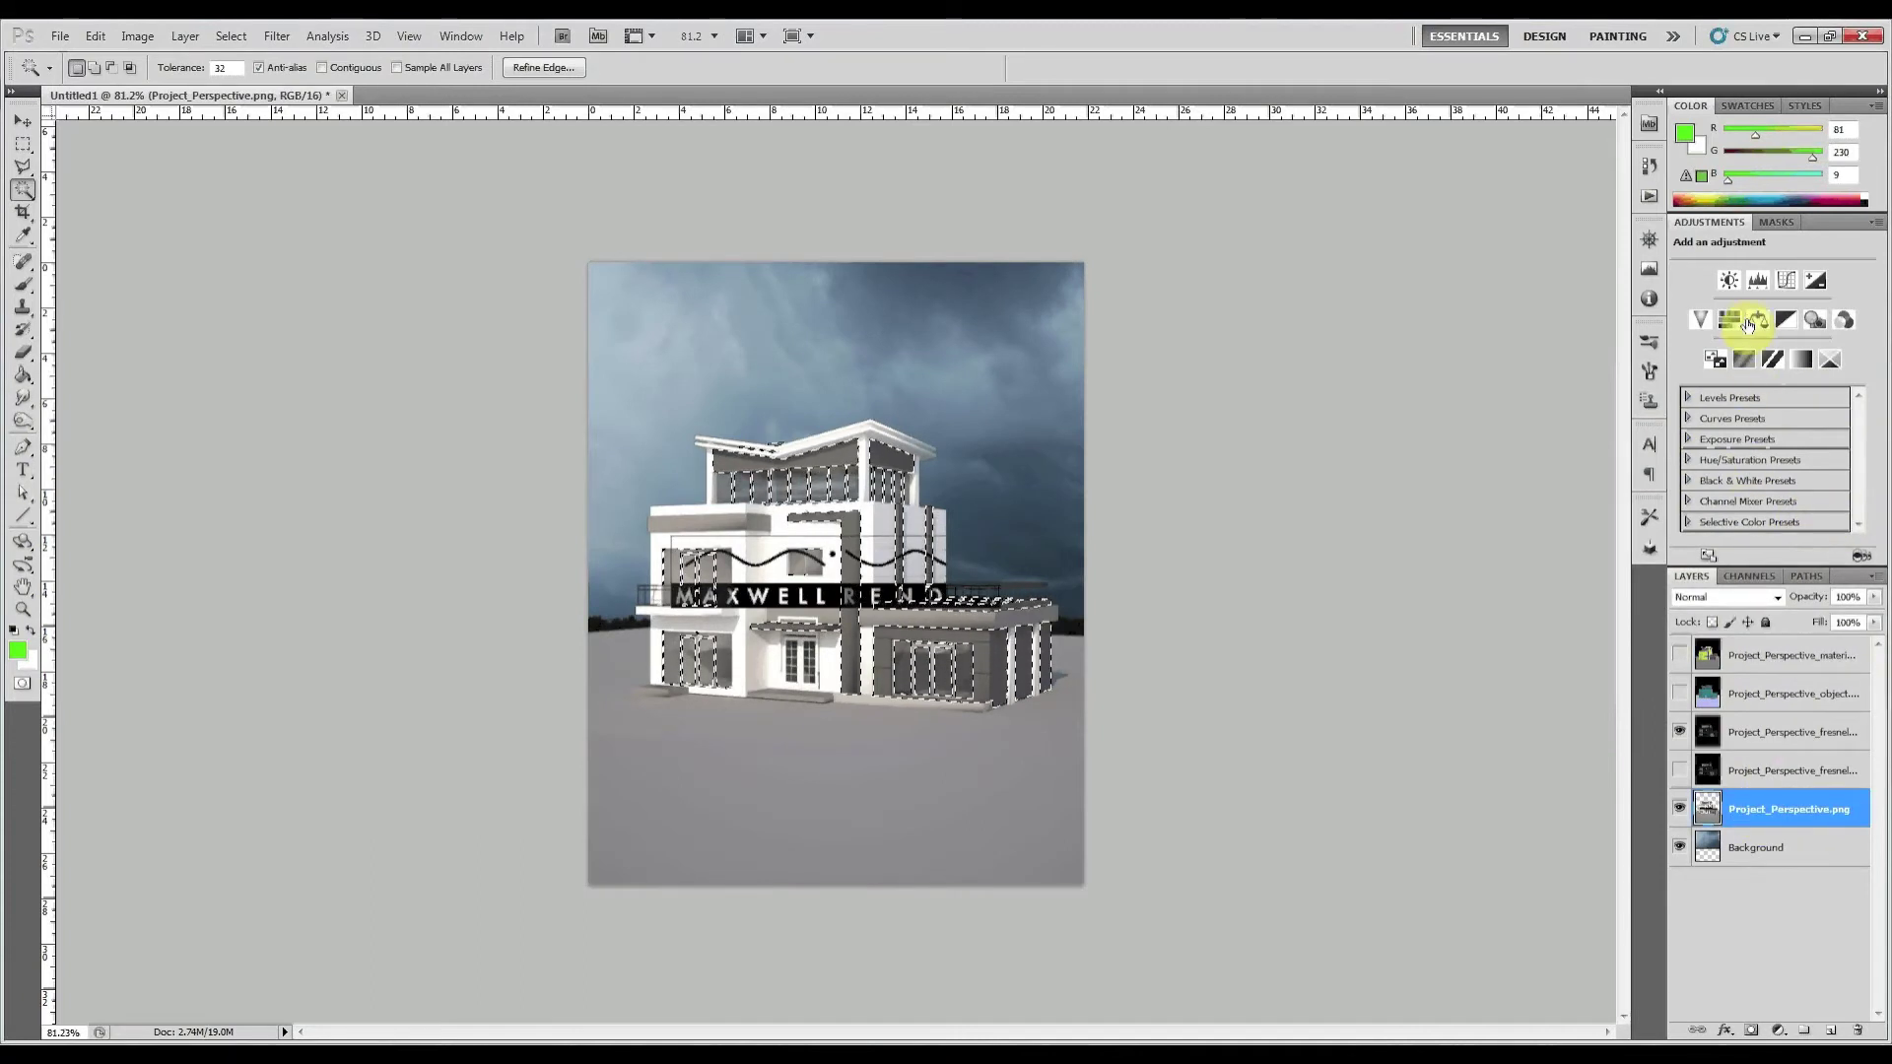
{"action": "left_click", "coordinate": [1785, 281]}
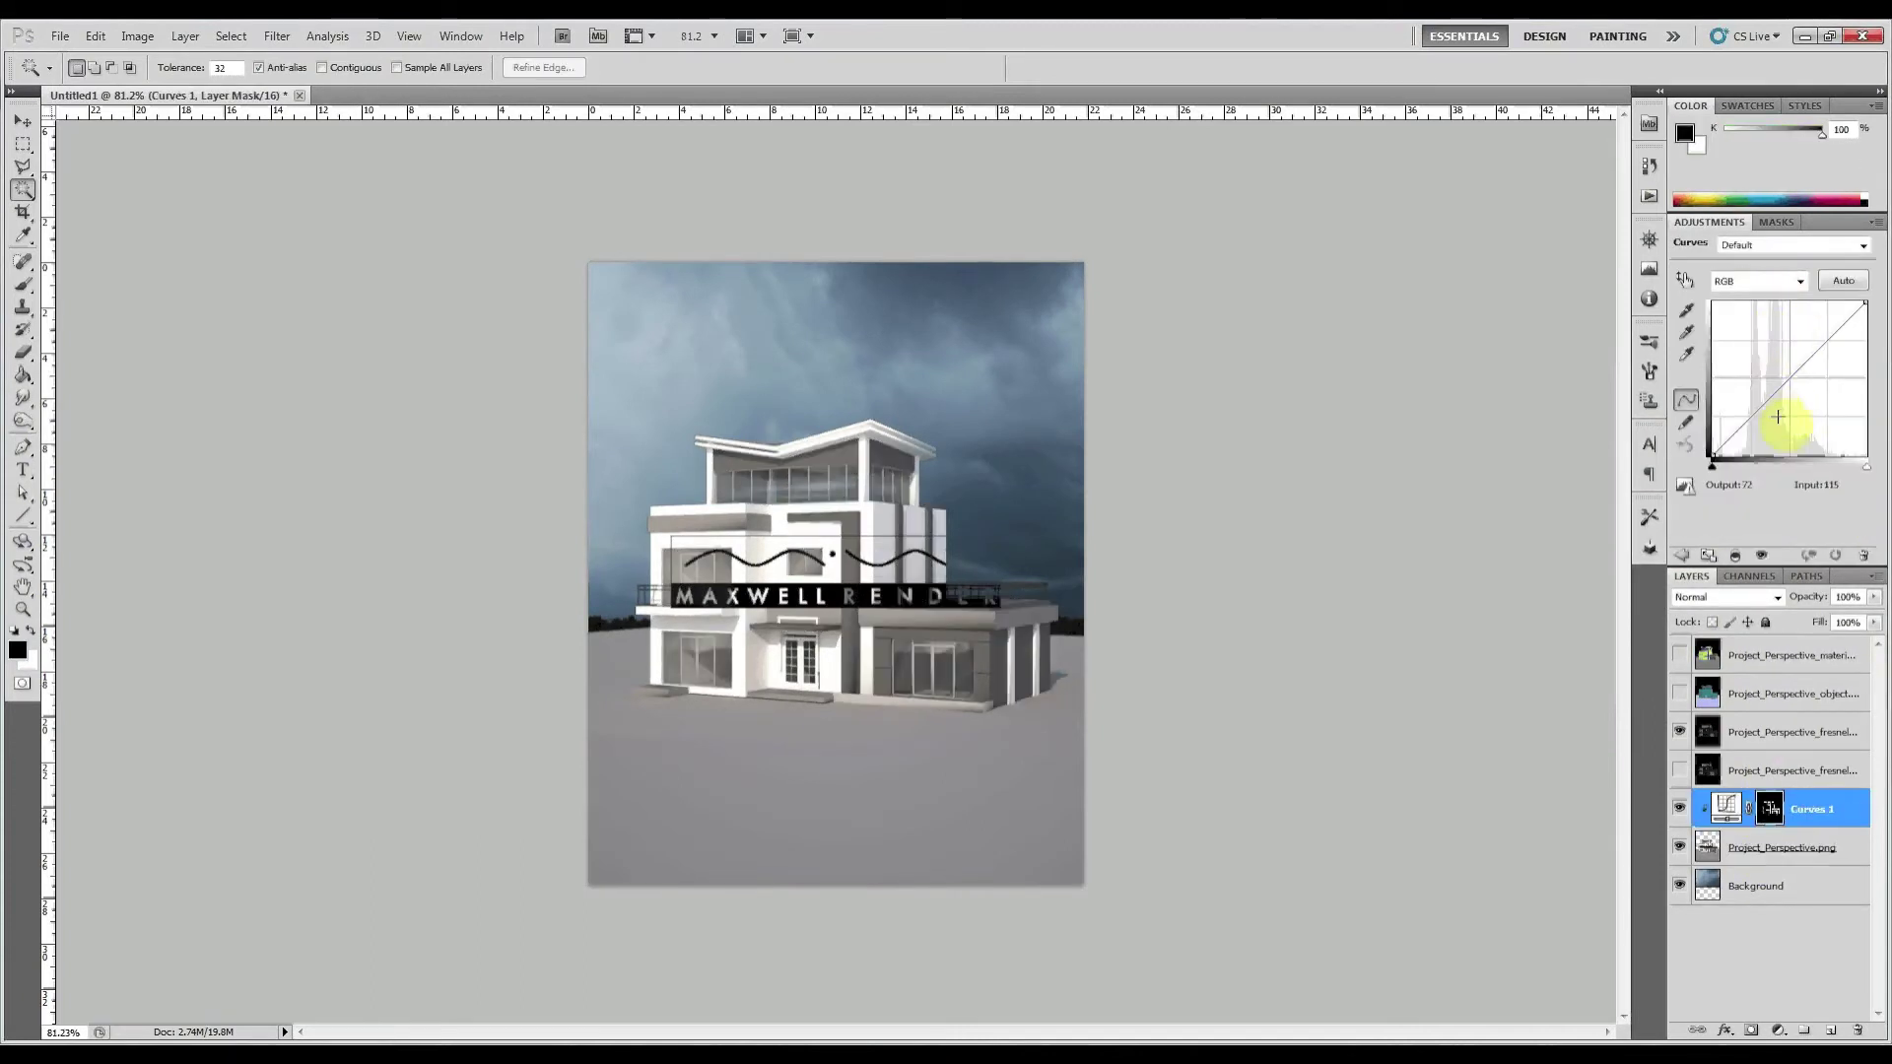
{"action": "left_click_drag", "start_coordinate": [1766, 404], "coordinate": [1766, 424]}
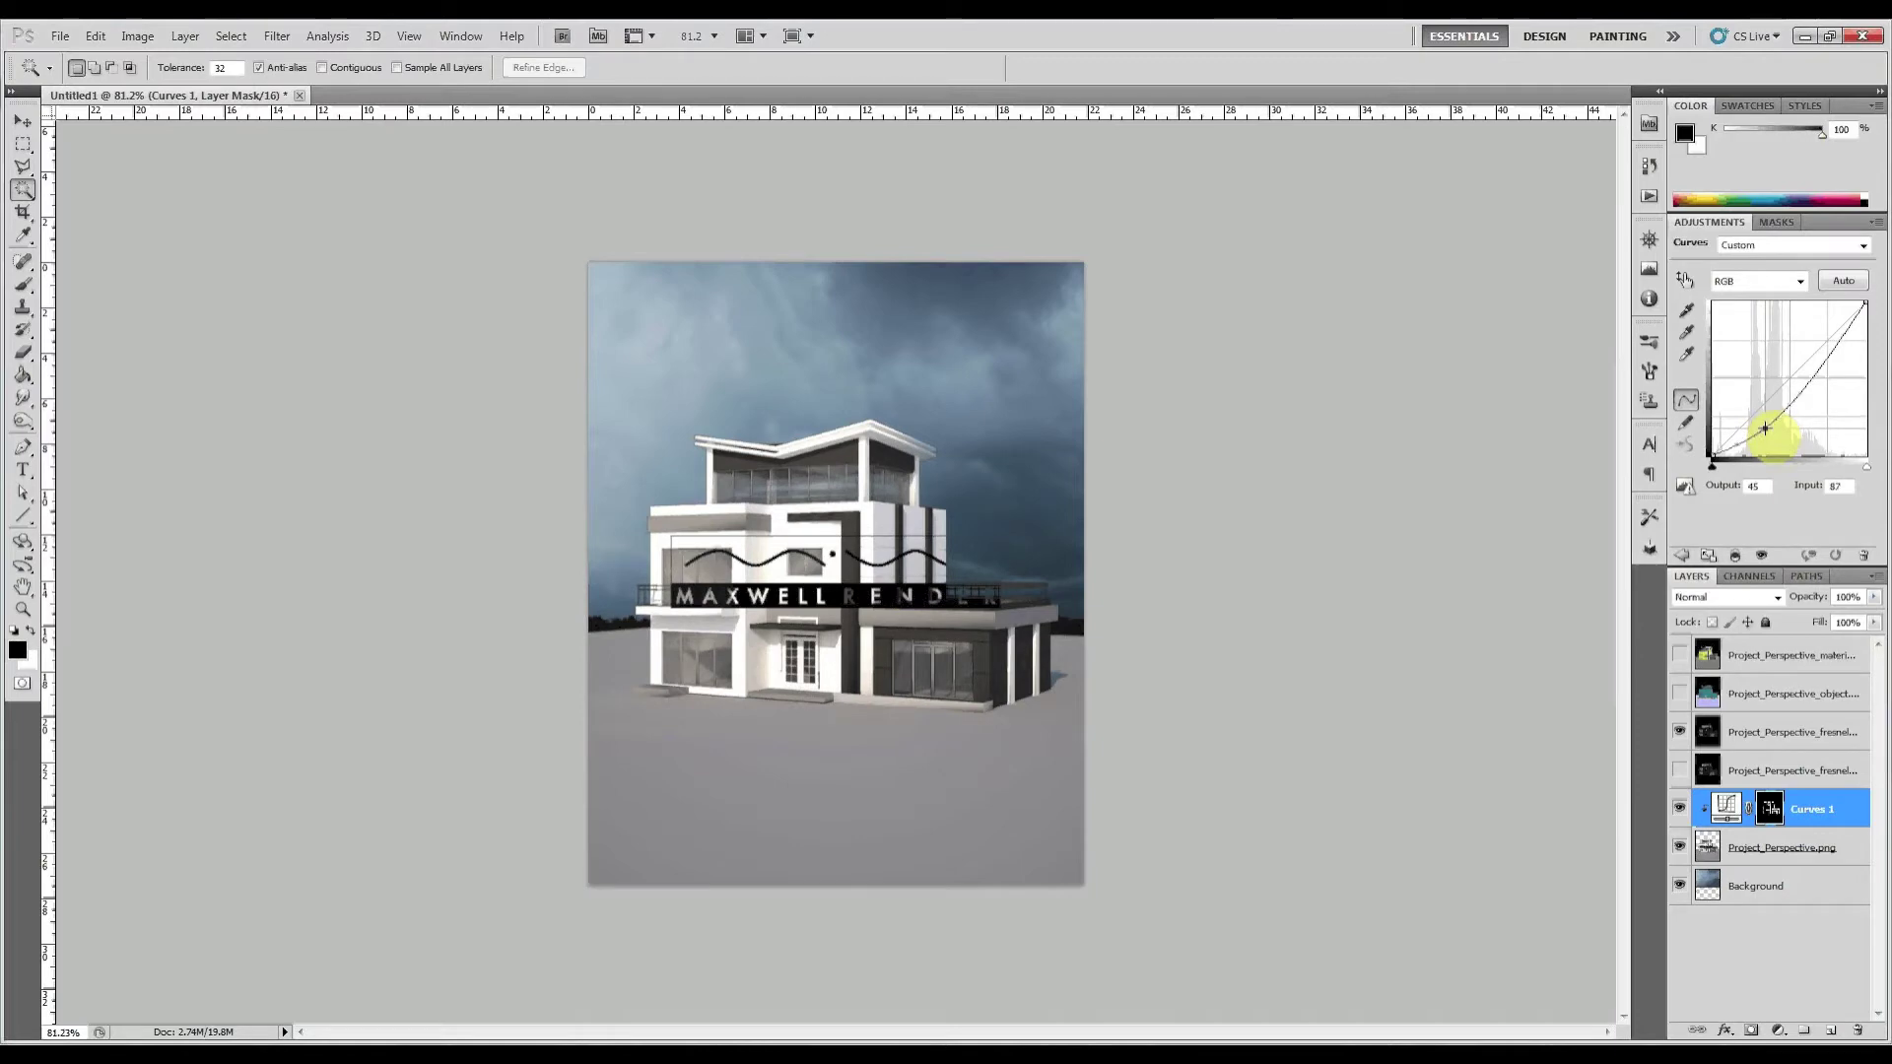
Look at the object pass, and try selecting the grey ground area from the material pass with the Magic Wand
{"action": "left_click", "coordinate": [1753, 701]}
{"action": "left_click", "coordinate": [1679, 692]}
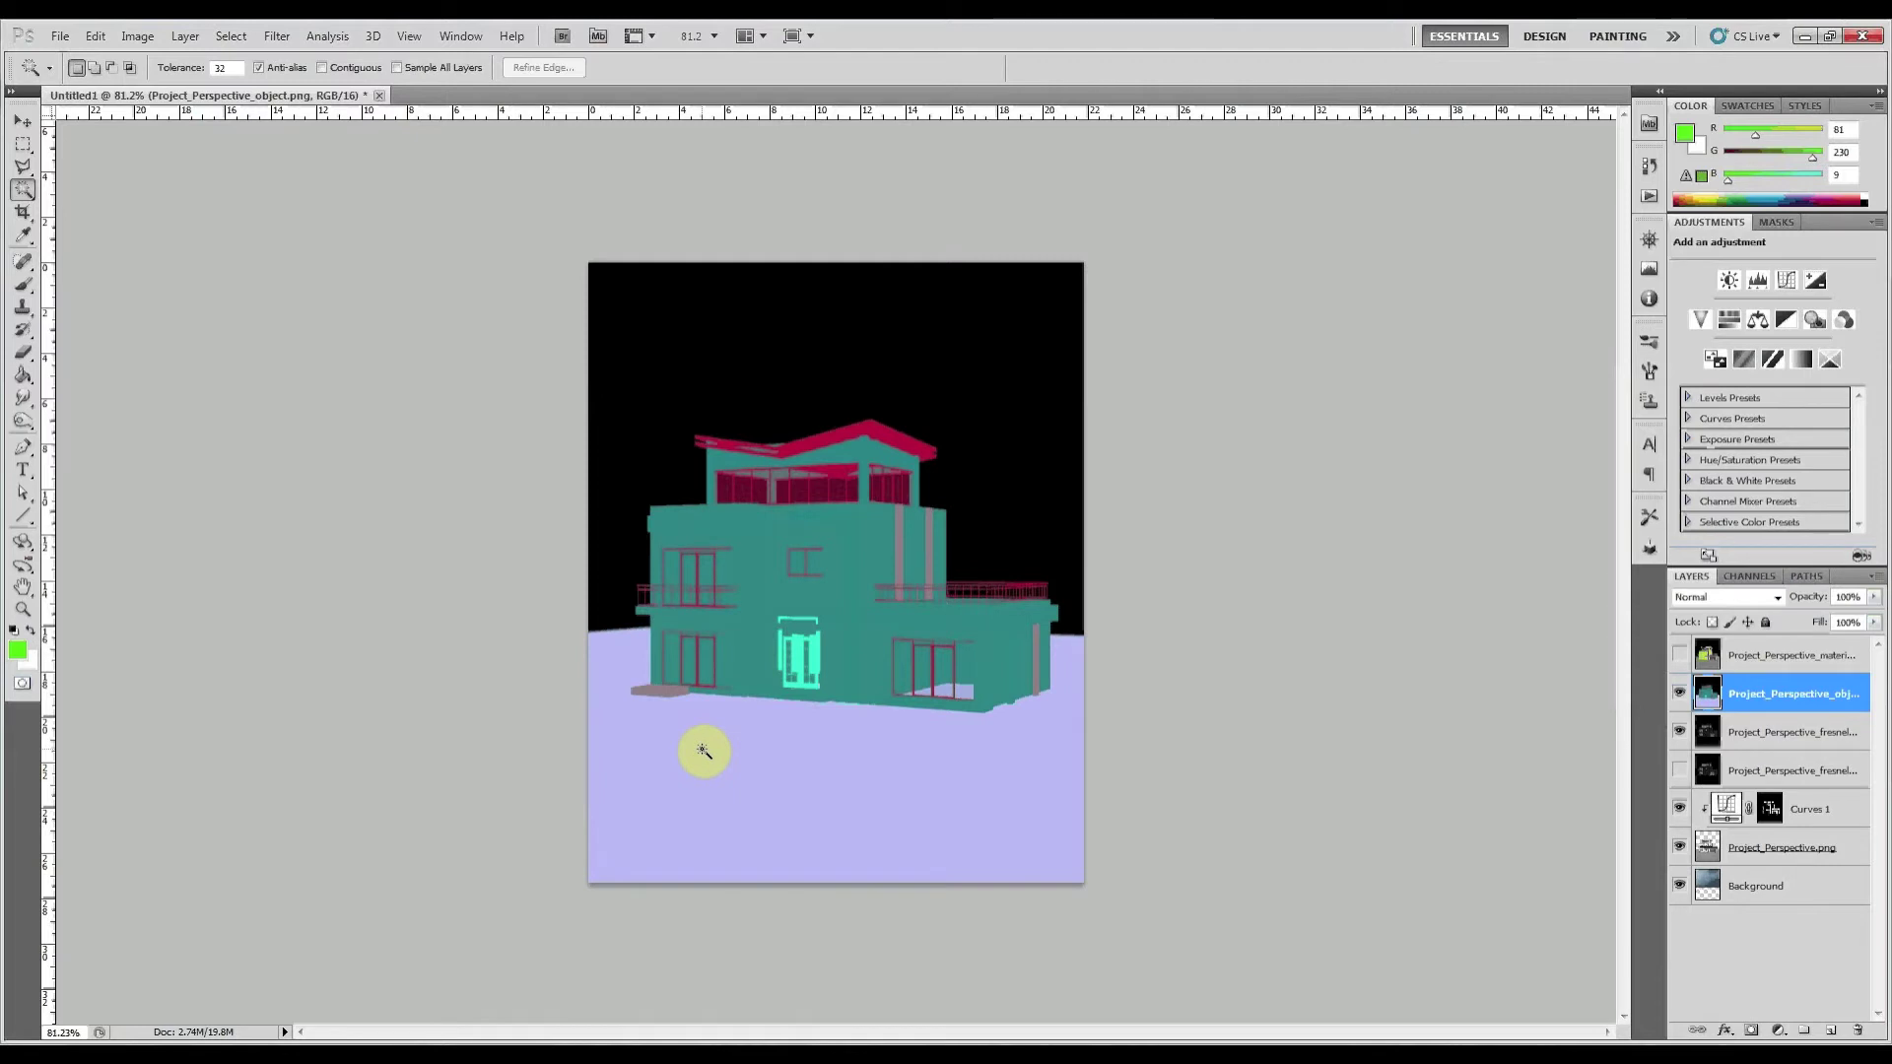
{"action": "left_click", "coordinate": [1745, 659]}
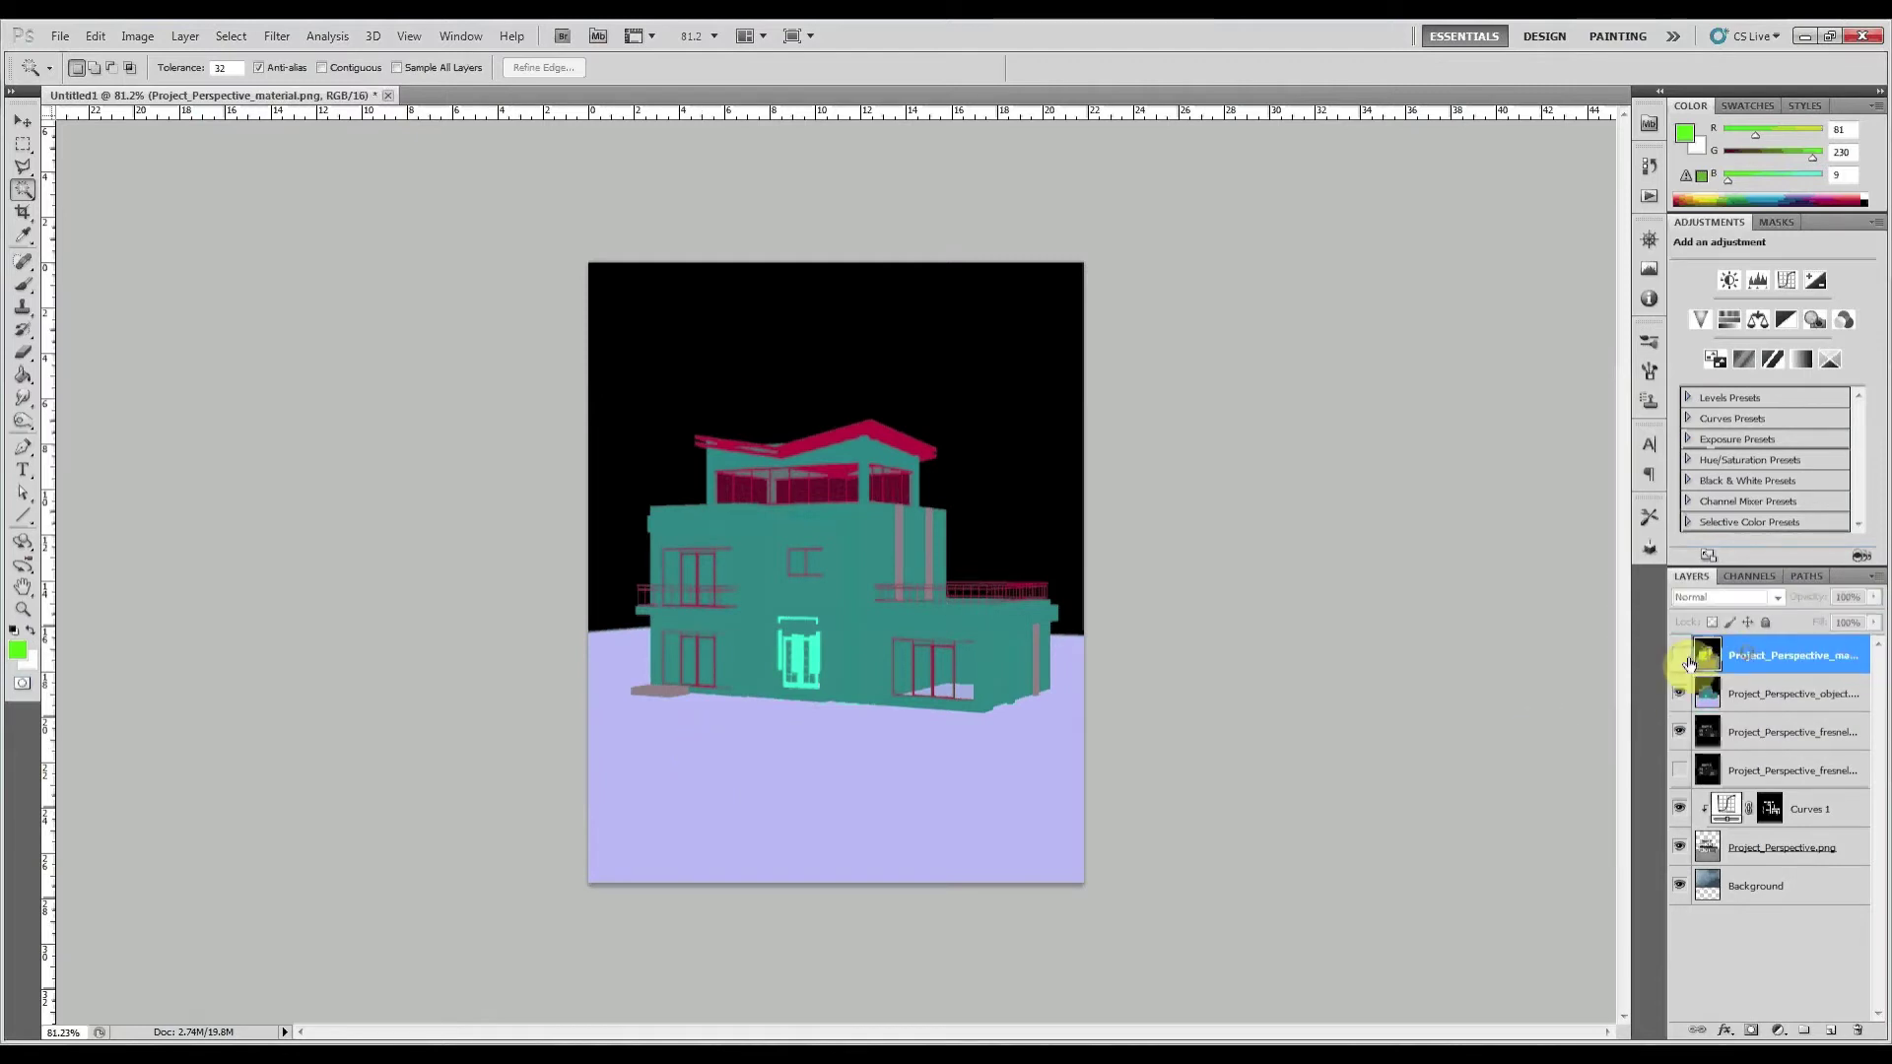
{"action": "left_click", "coordinate": [1679, 657]}
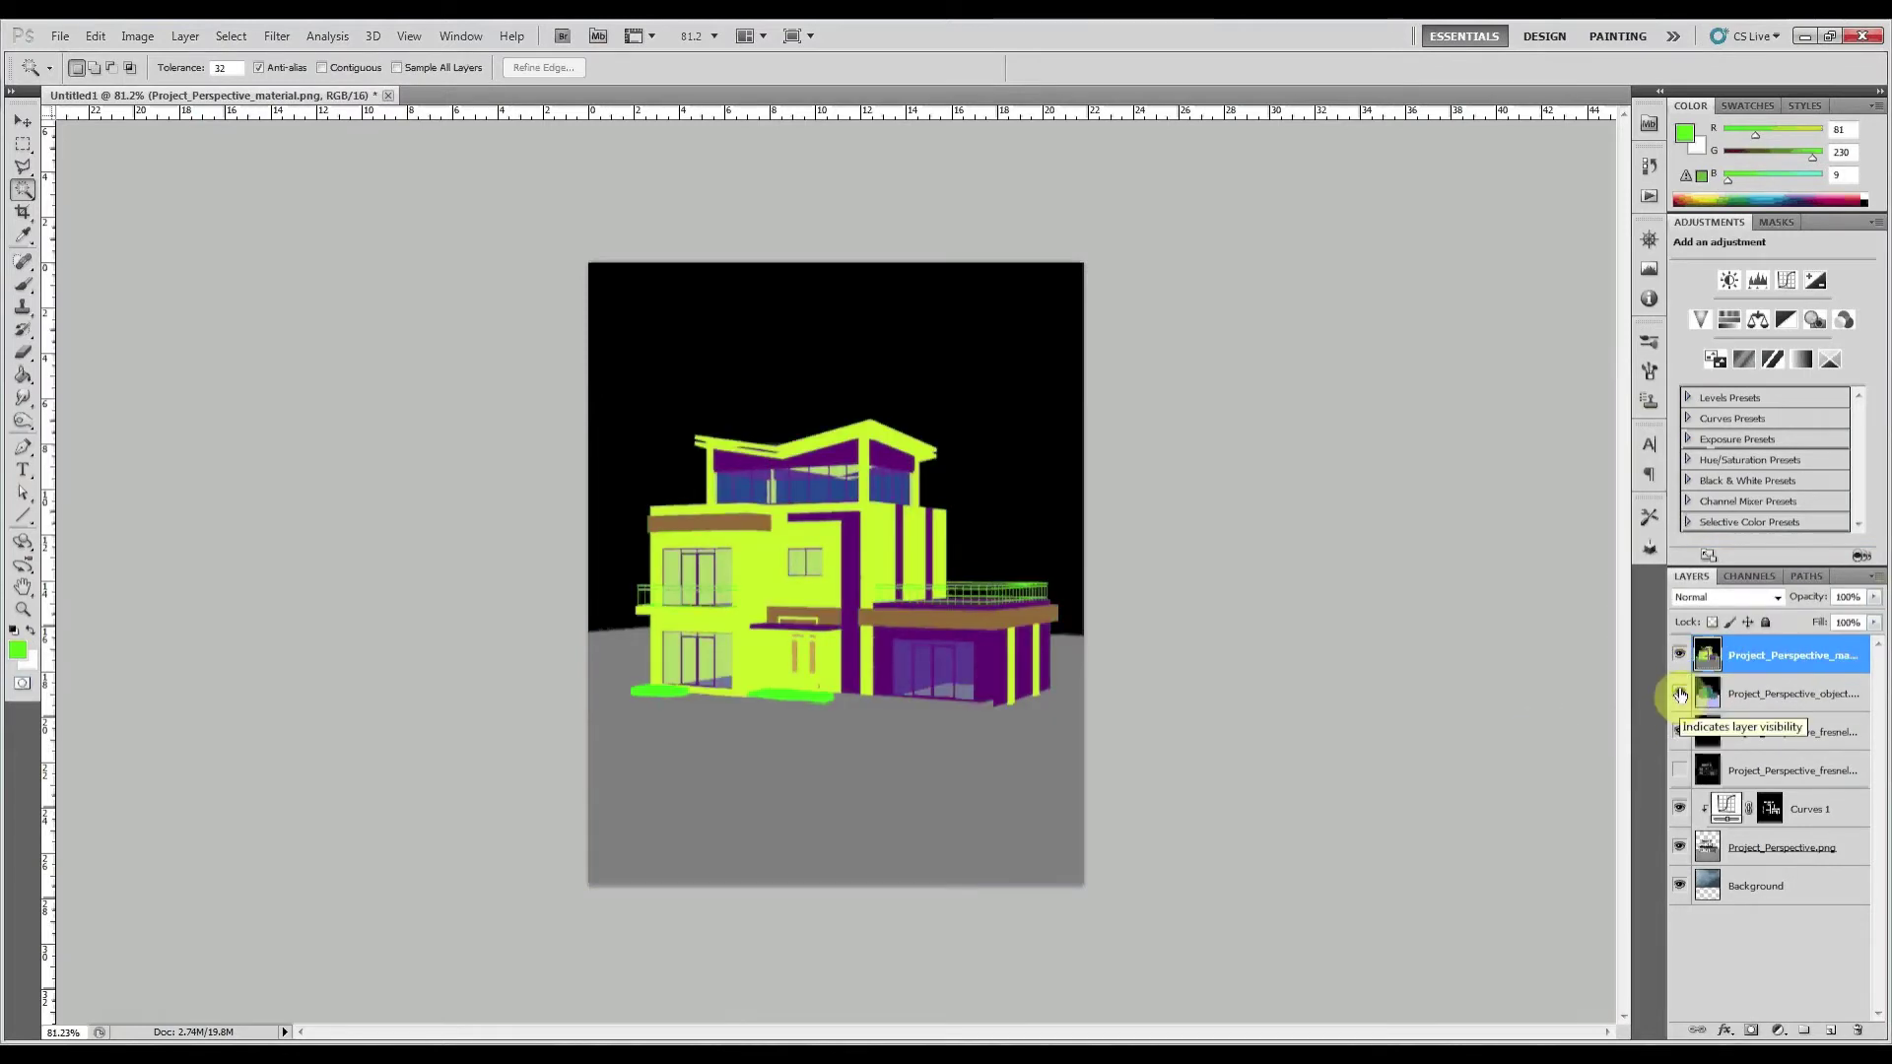
{"action": "left_click", "coordinate": [1679, 694]}
{"action": "left_click", "coordinate": [999, 737]}
{"action": "left_click", "coordinate": [1678, 655]}
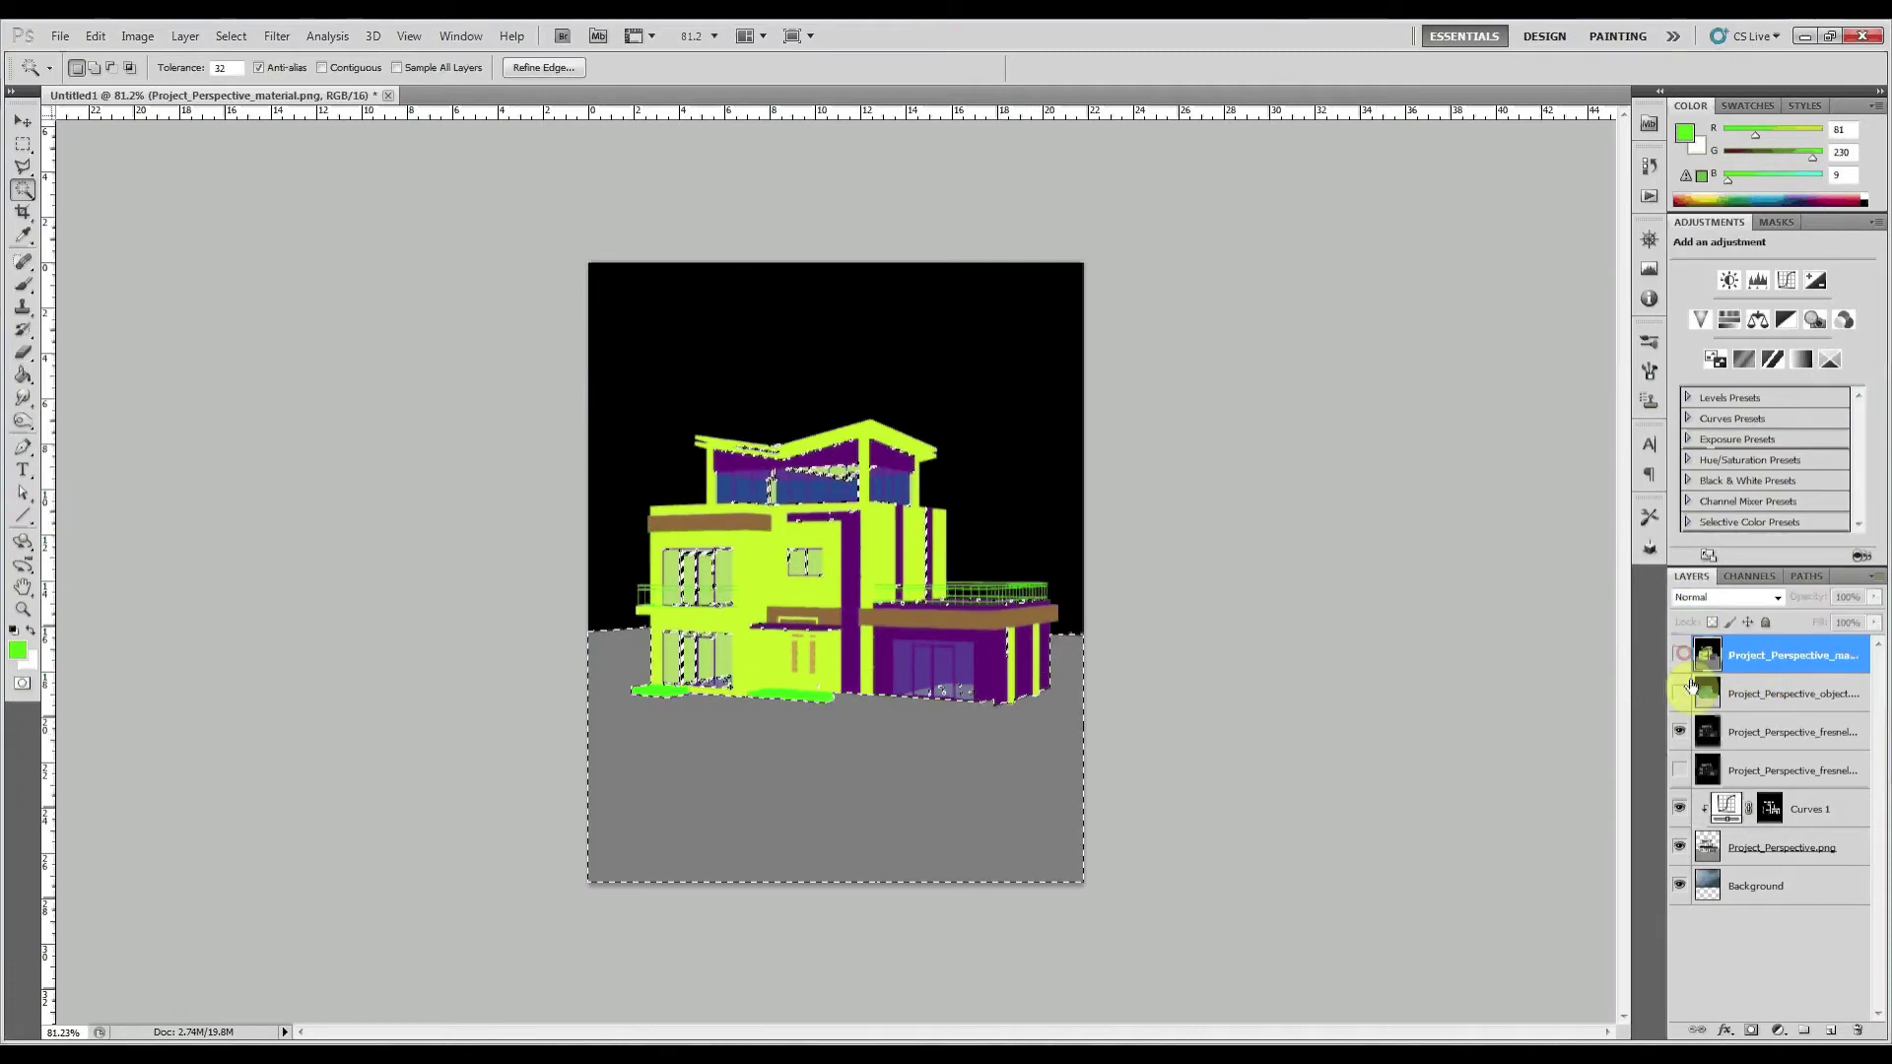
Select the lavender ground on the visible object pass and subtract the small patch inside the ground-floor window from the selection
{"action": "left_click", "coordinate": [1707, 694]}
{"action": "left_click", "coordinate": [971, 739]}
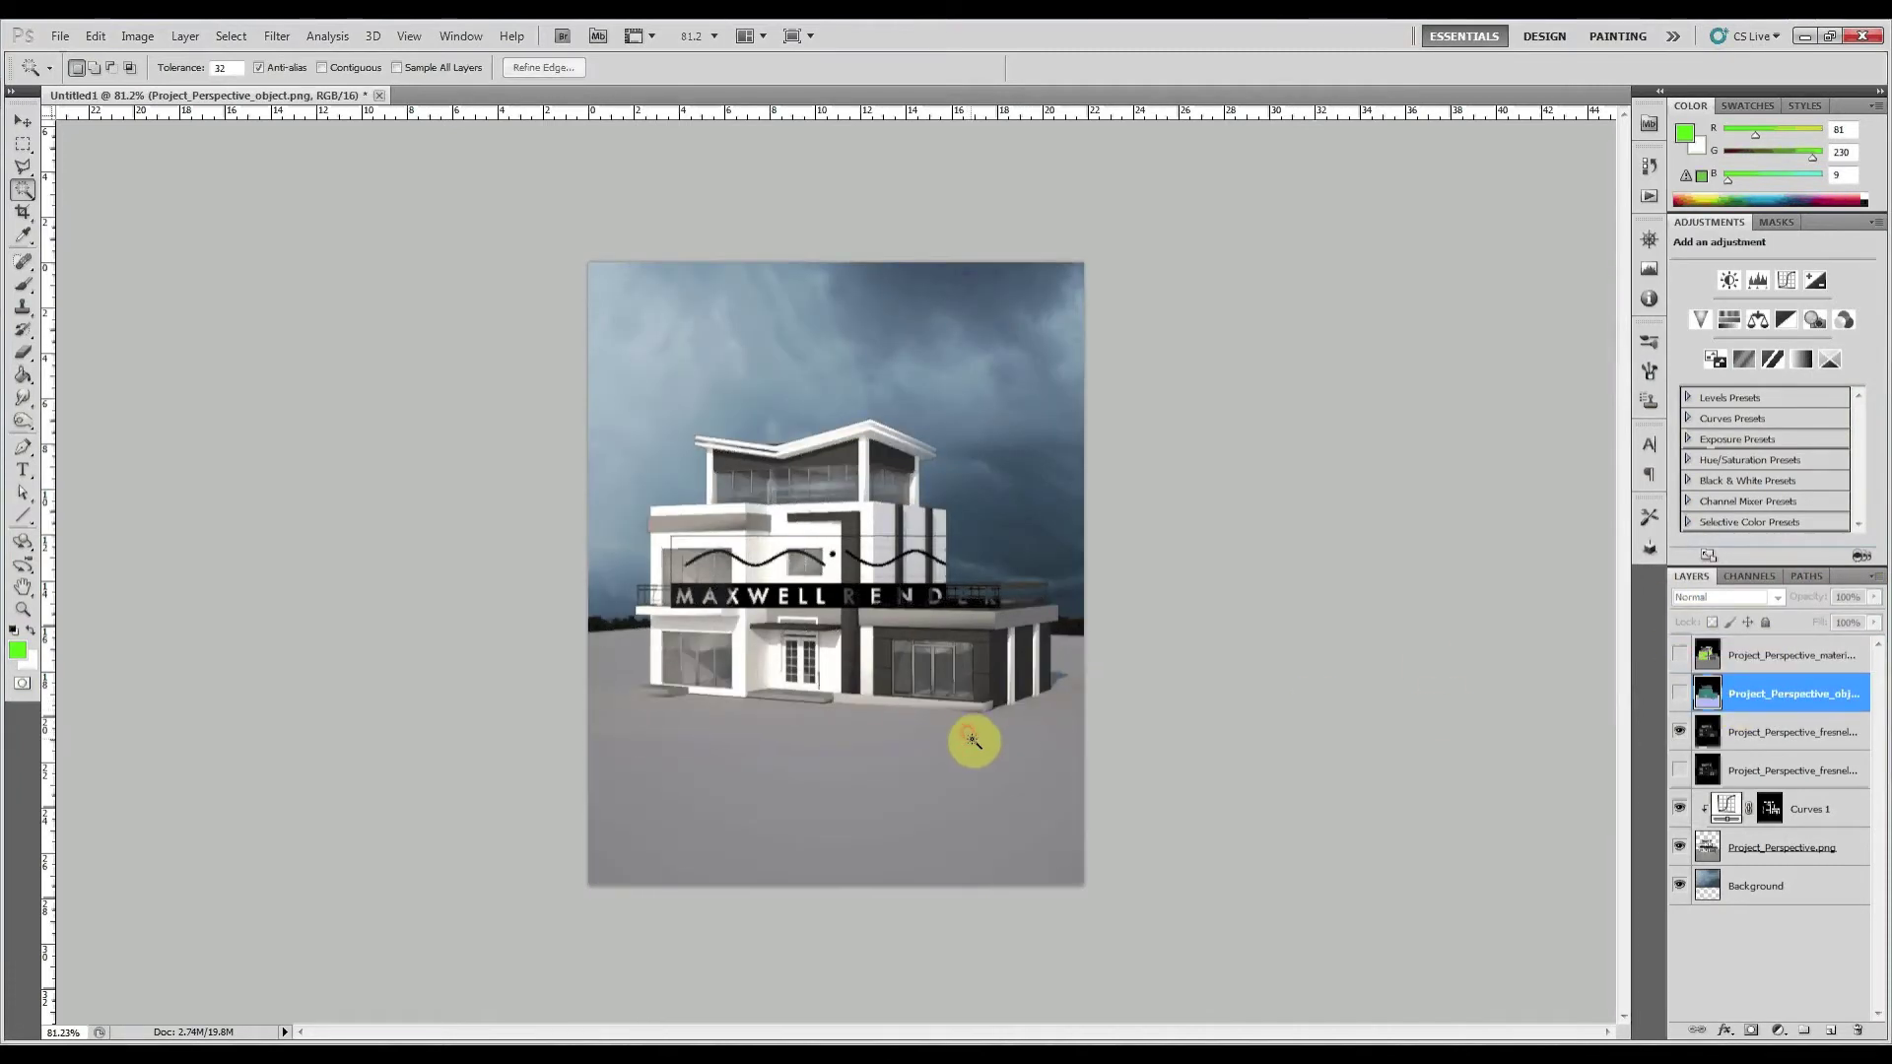
{"action": "left_click", "coordinate": [1681, 695]}
{"action": "left_click", "coordinate": [978, 729]}
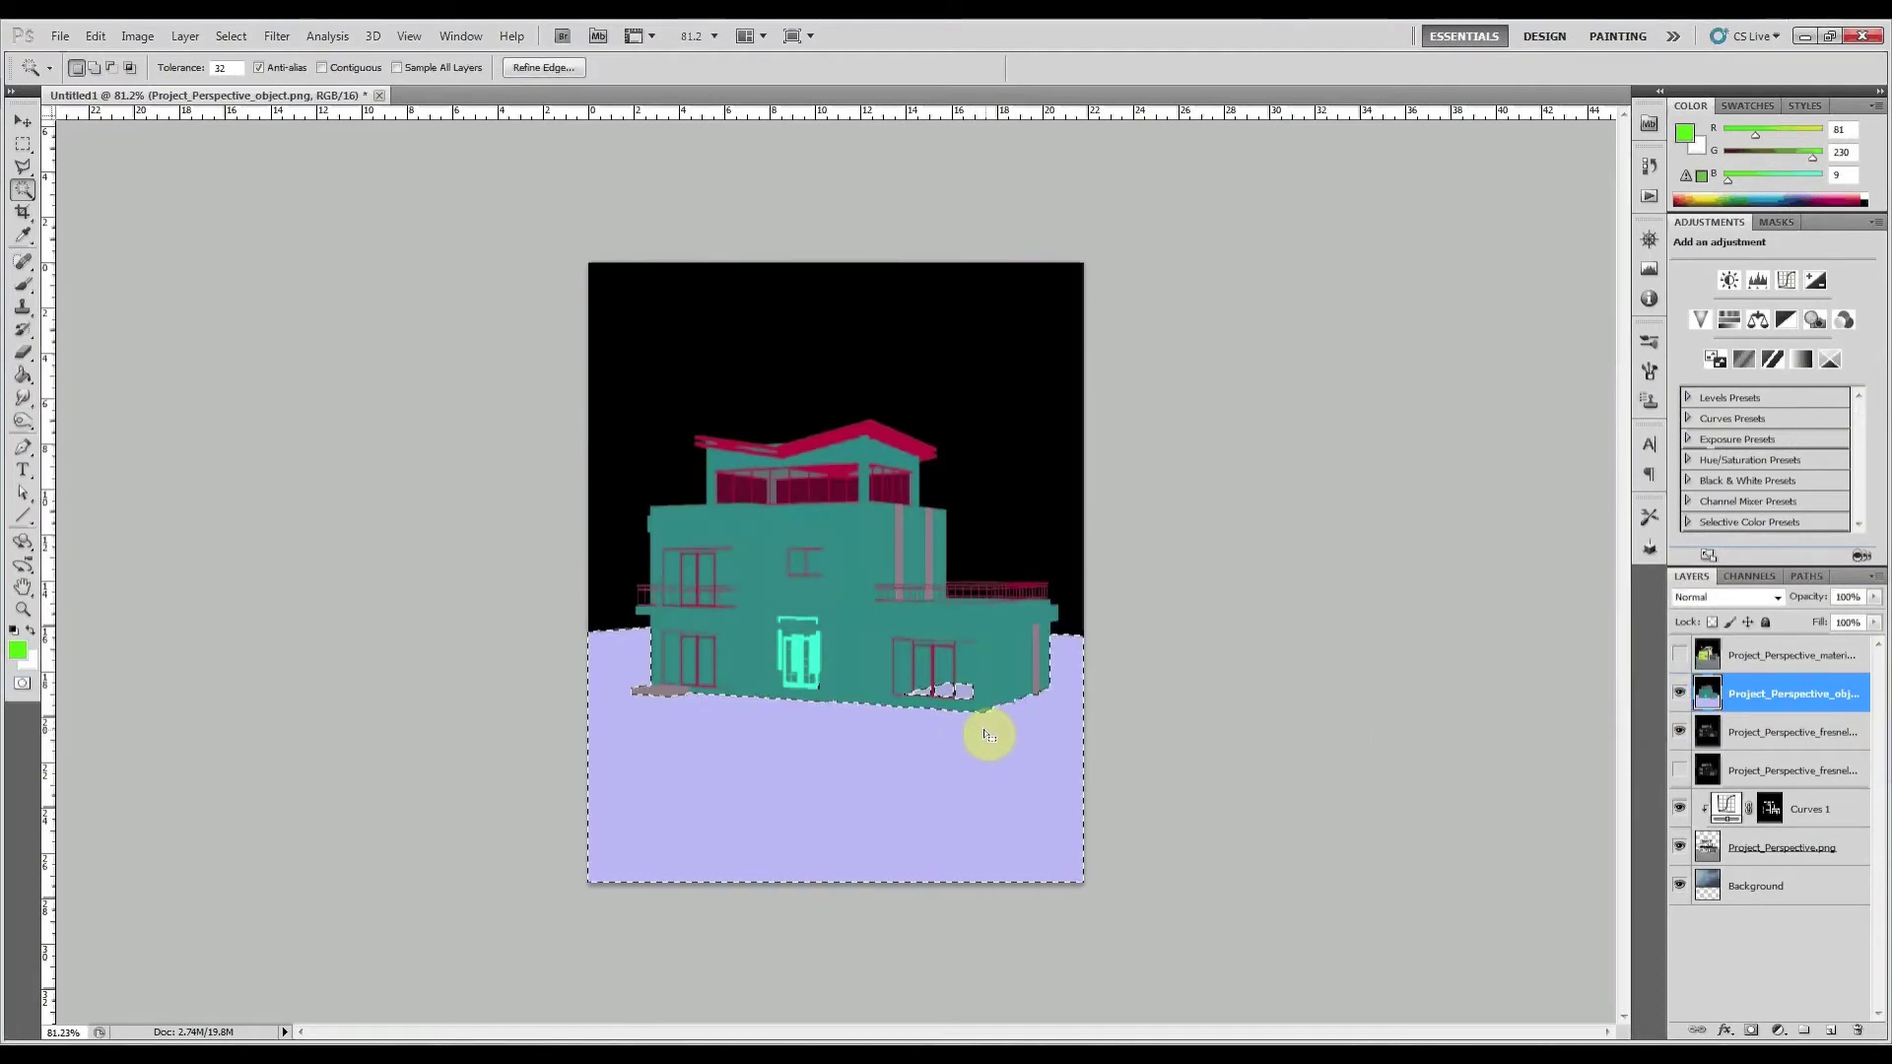
{"action": "left_click", "coordinate": [24, 146]}
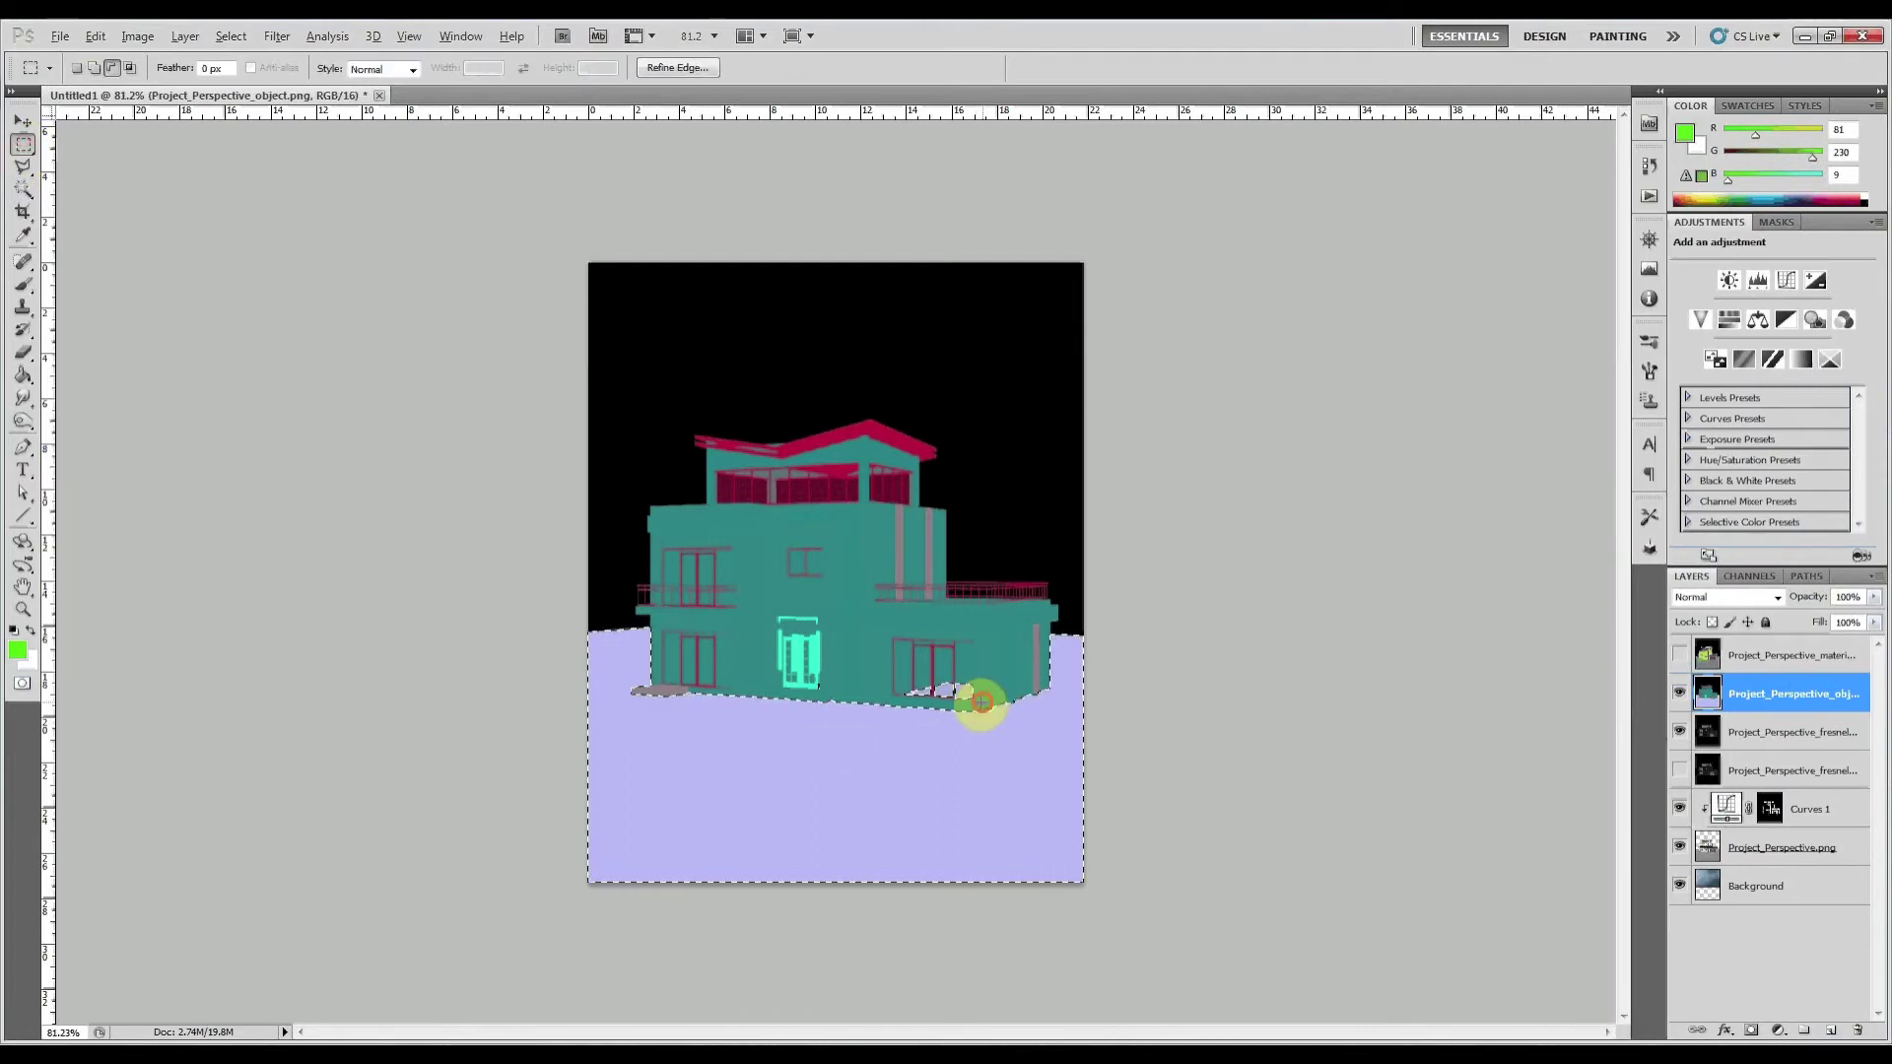
{"action": "key", "text": "alt"}
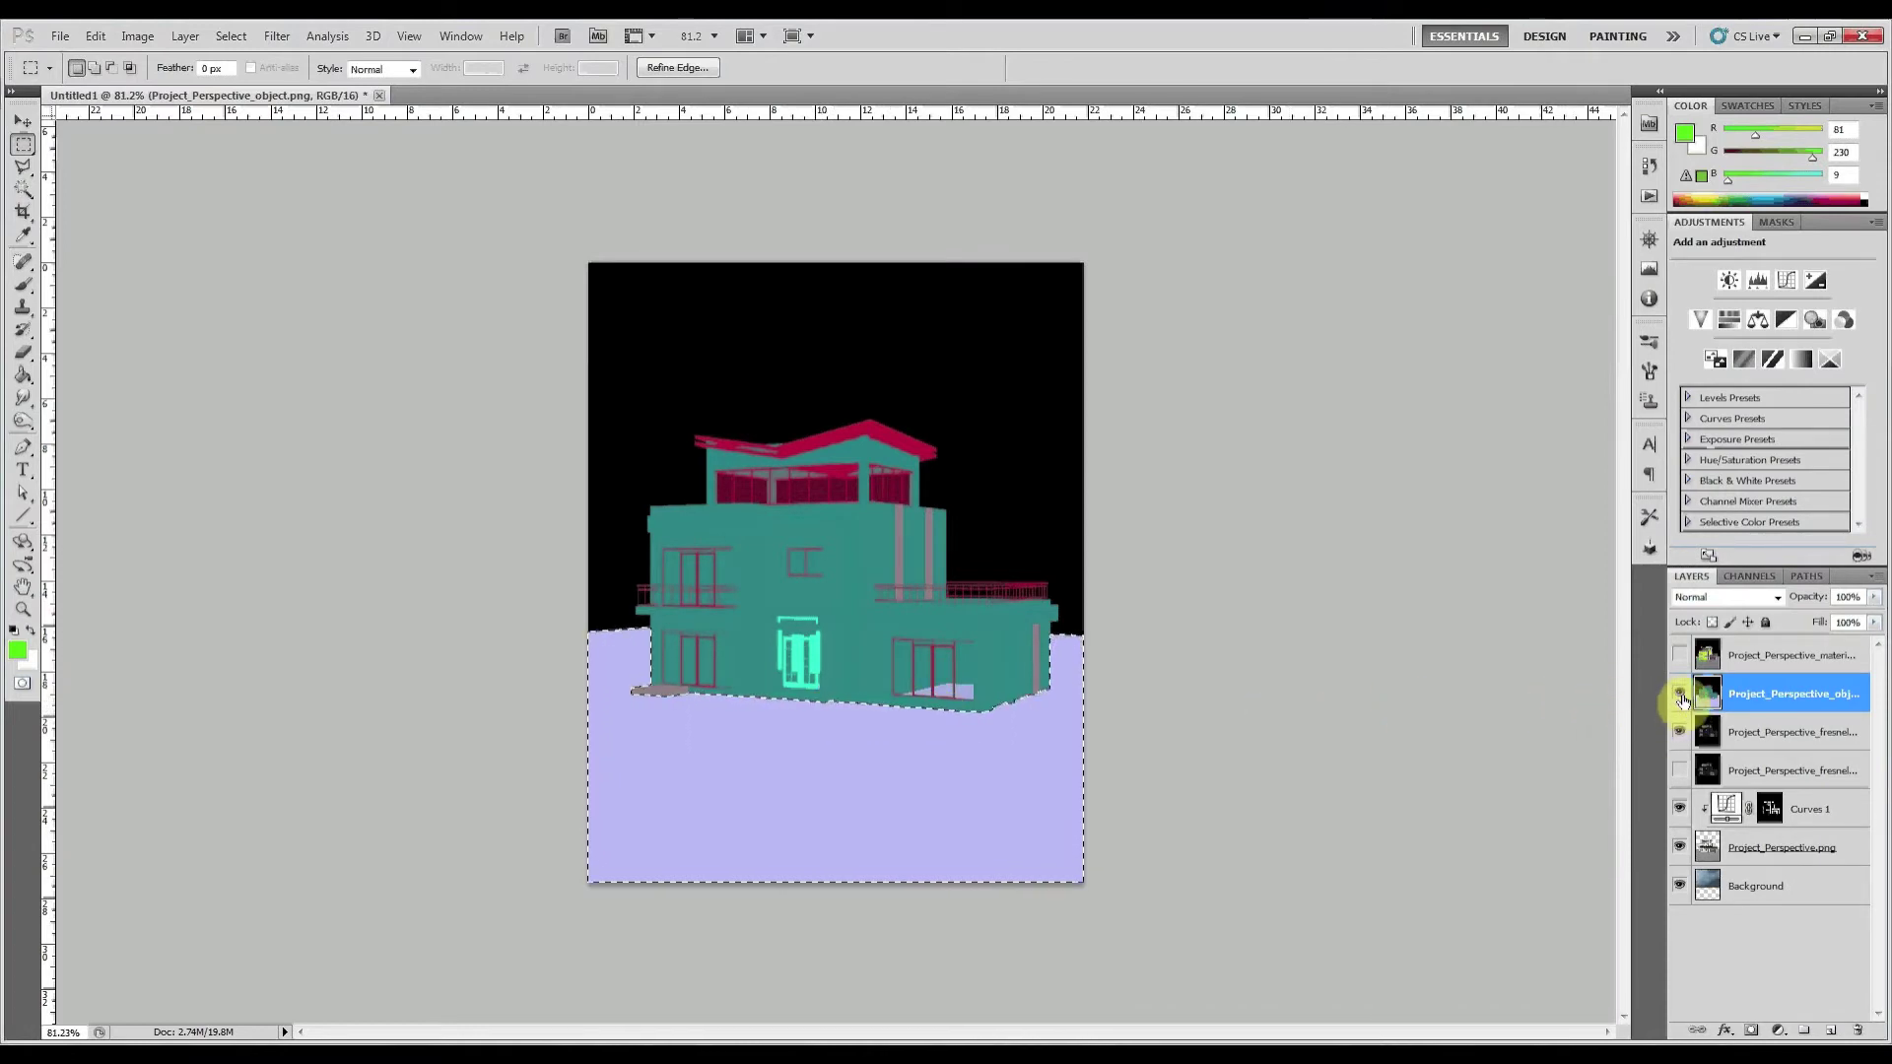
Open the cobblestone square photo P1010491.JPG
{"action": "left_click", "coordinate": [60, 39]}
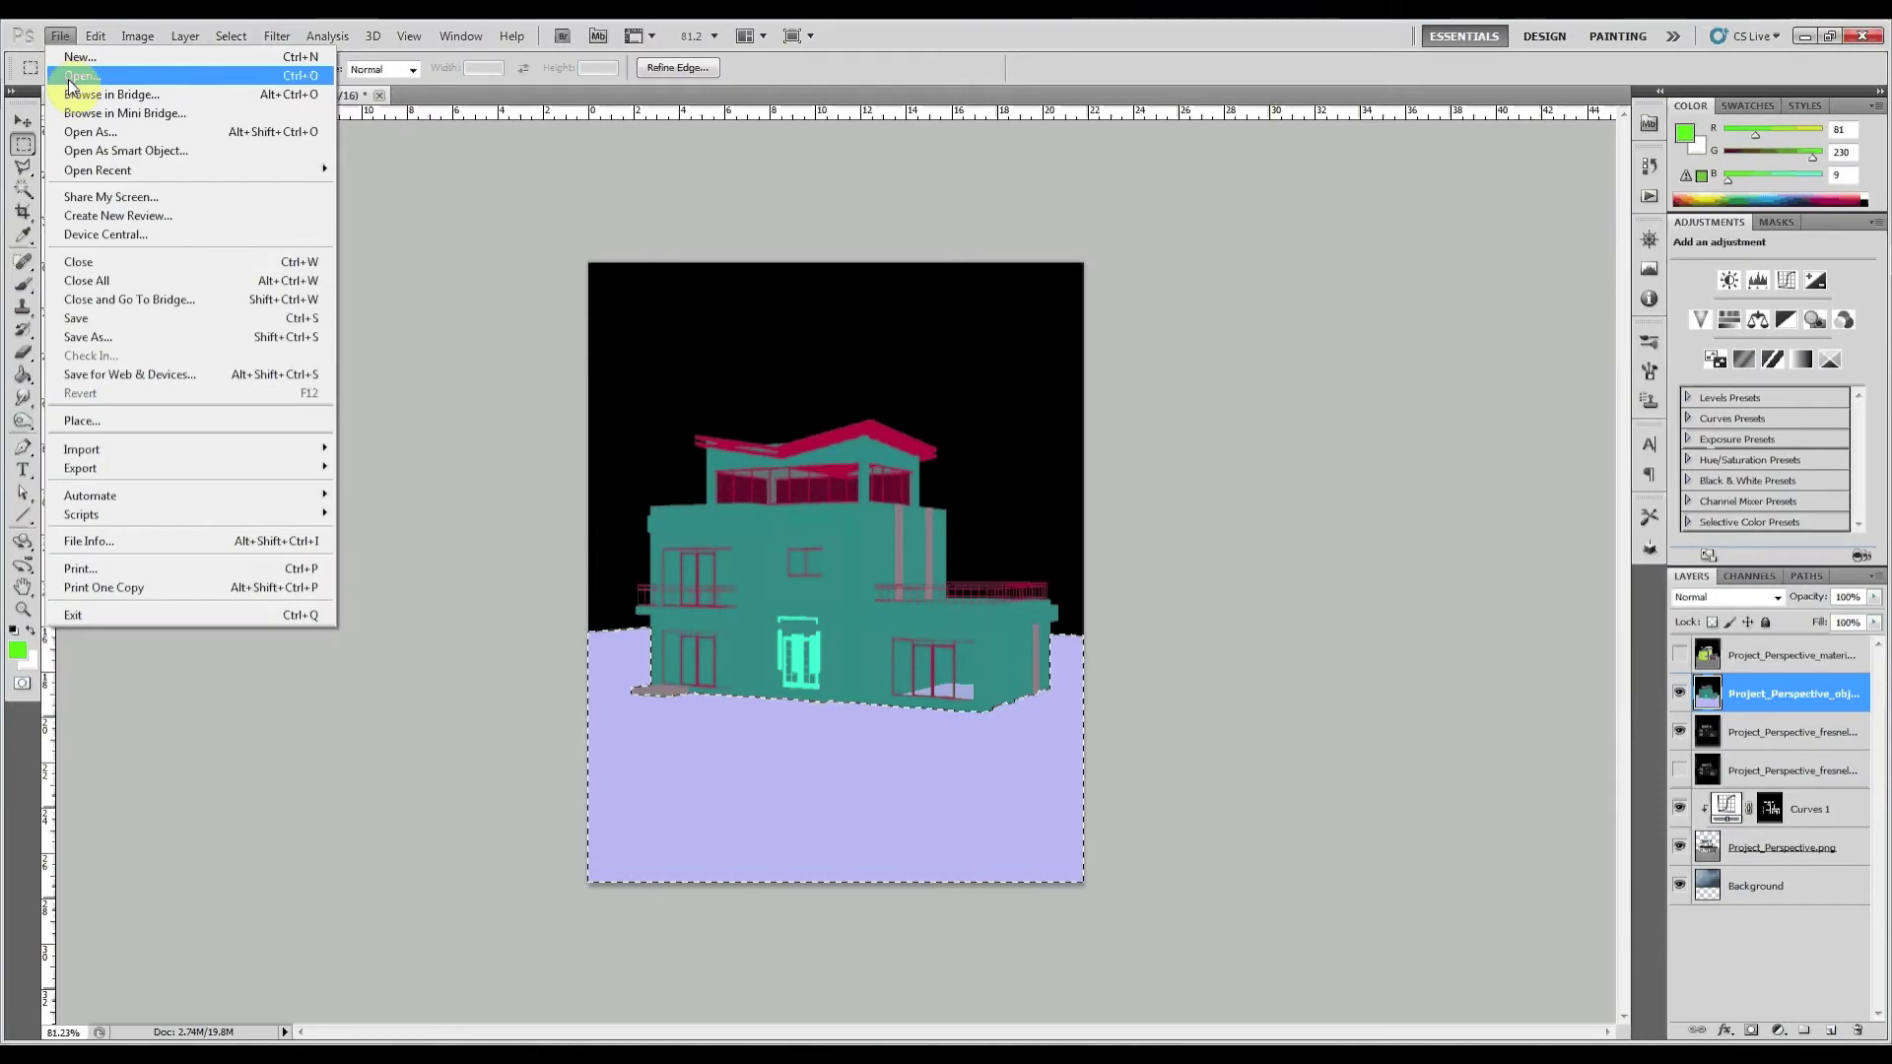
{"action": "left_click", "coordinate": [71, 79]}
{"action": "left_click", "coordinate": [1042, 296]}
{"action": "double_click", "coordinate": [1045, 293]}
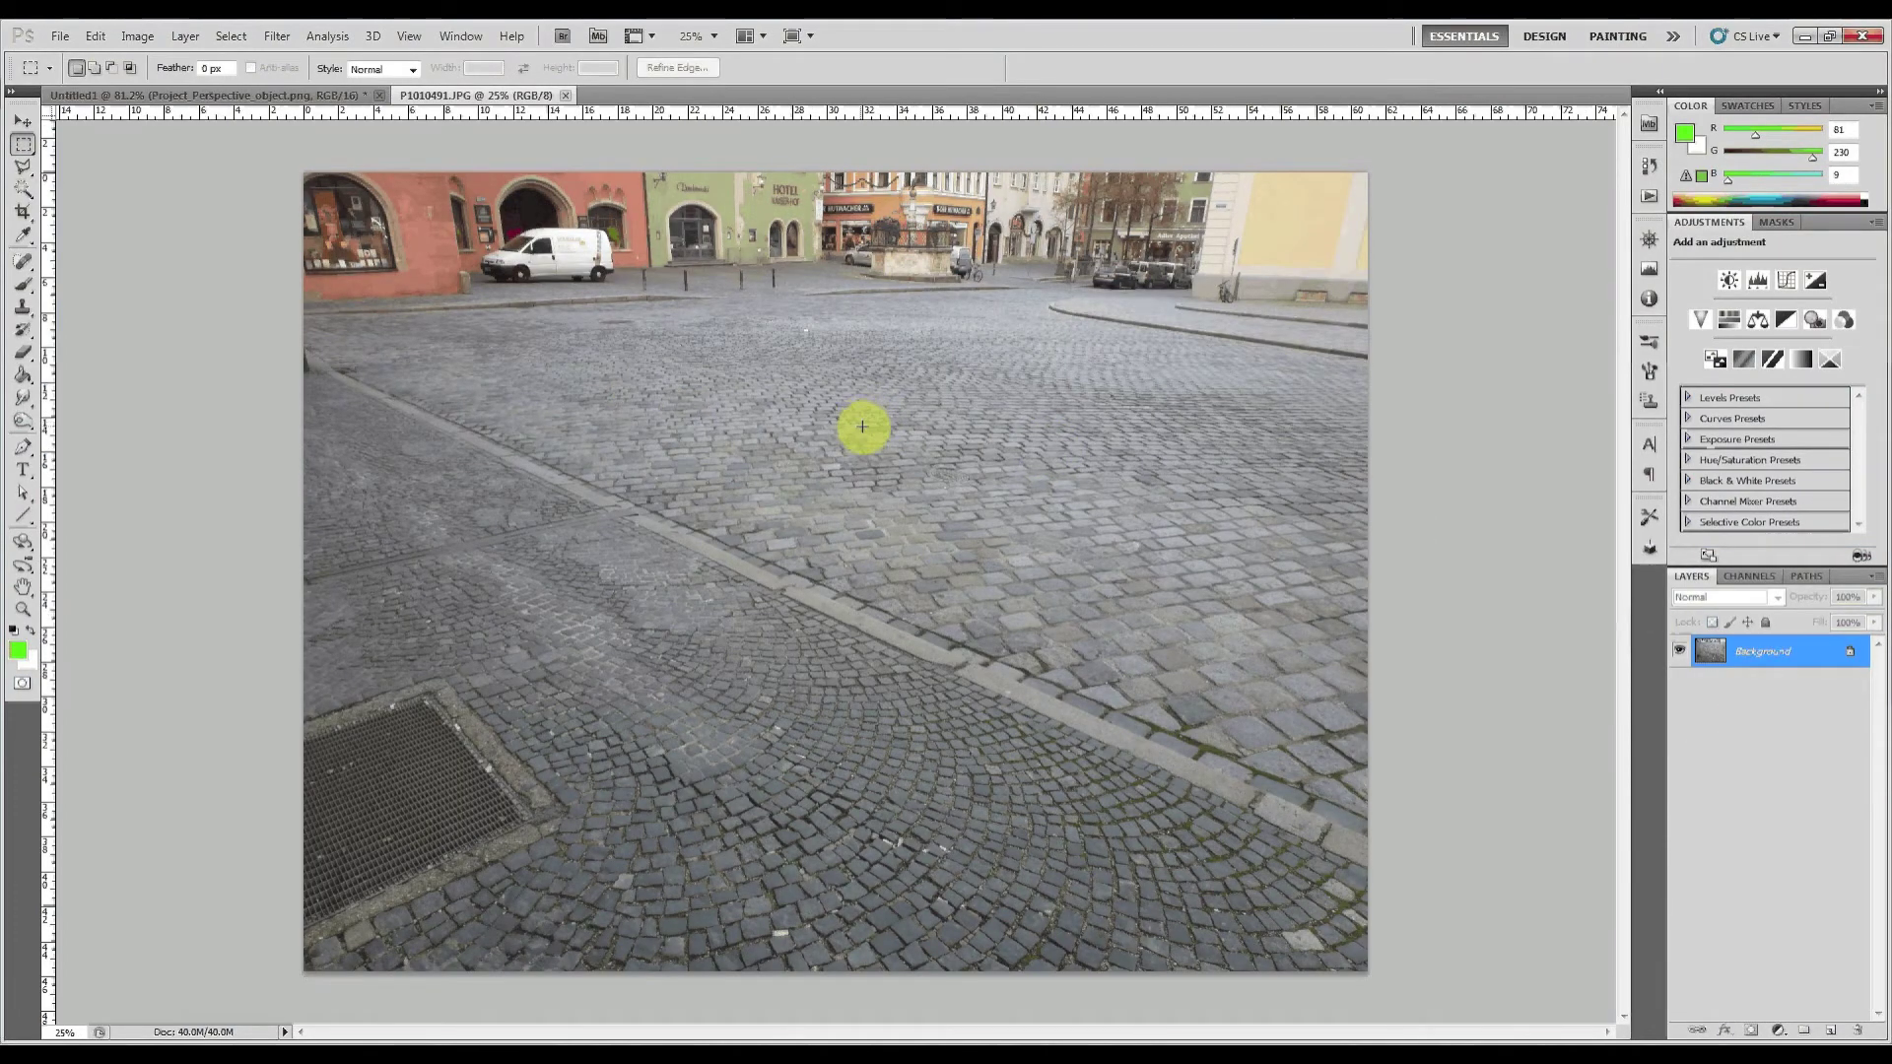
Duplicate the photo's Background layer into the Untitled1 document and close the photo
{"action": "right_click", "coordinate": [1767, 665]}
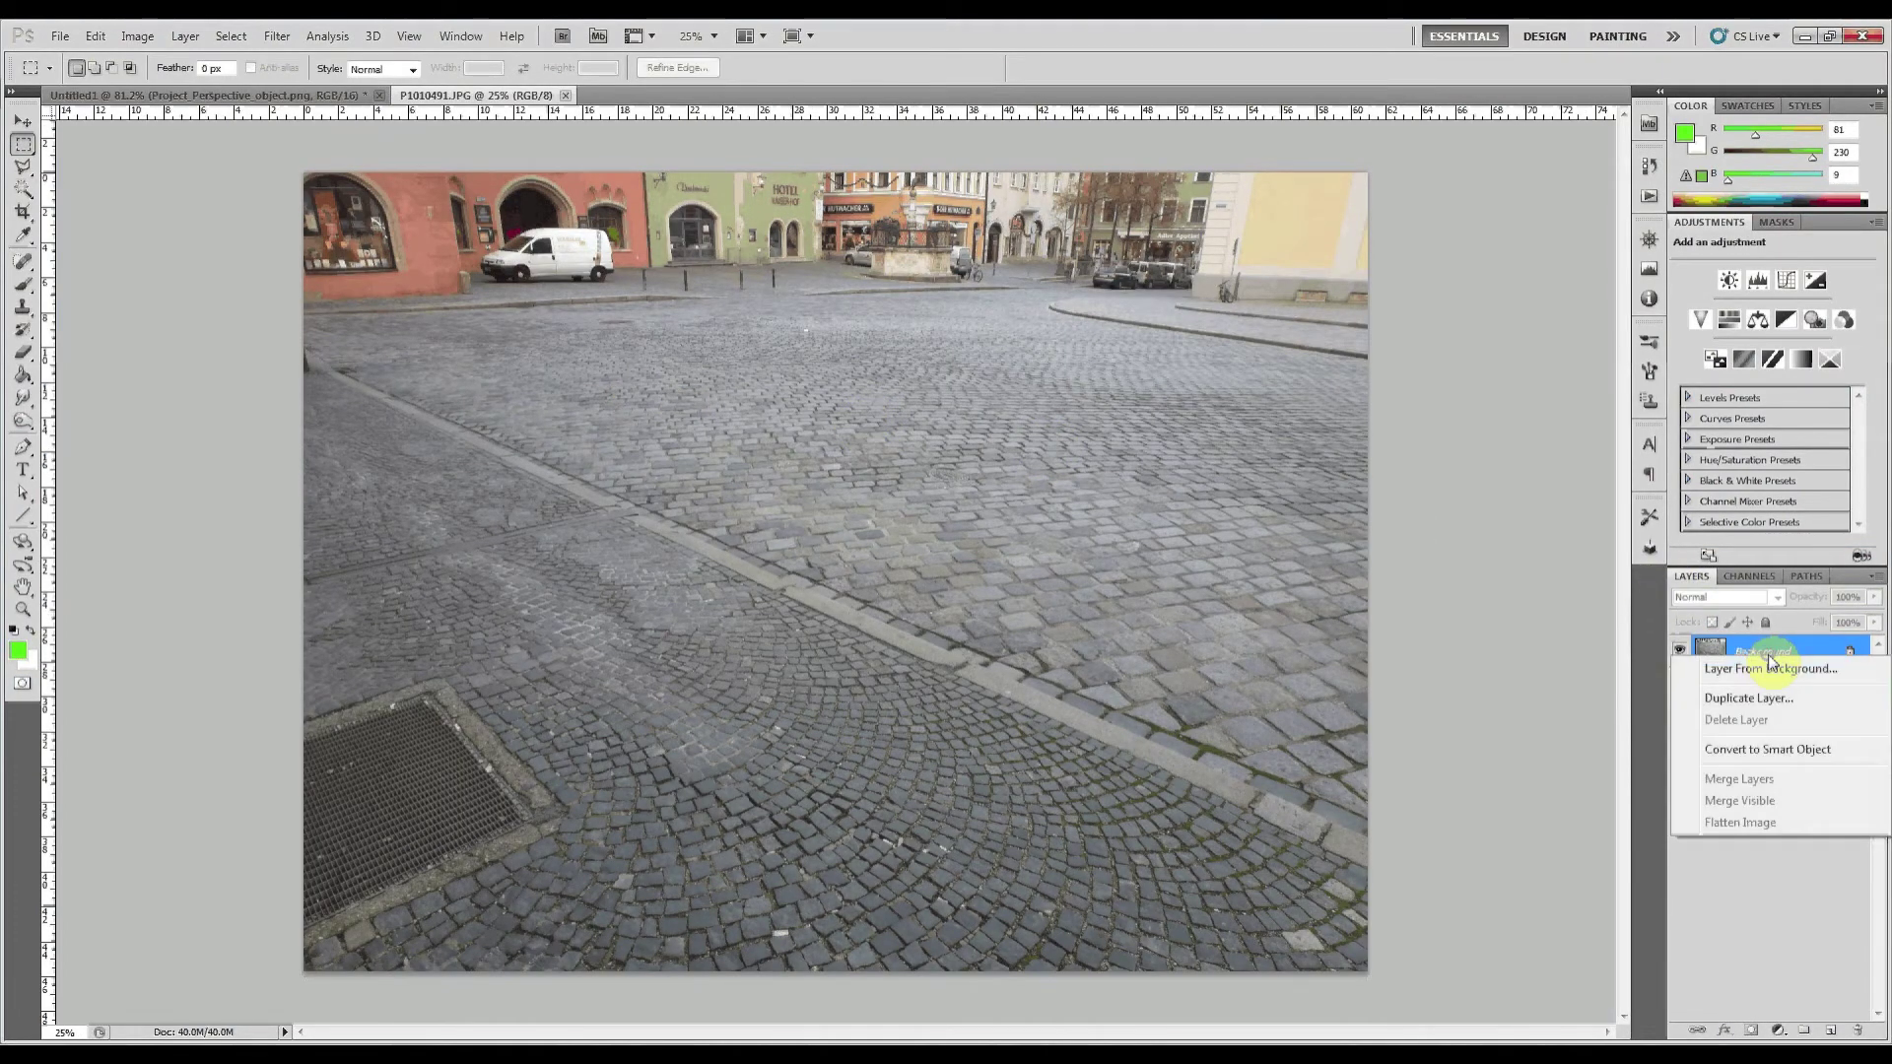
{"action": "left_click", "coordinate": [1749, 700]}
{"action": "left_click", "coordinate": [855, 409]}
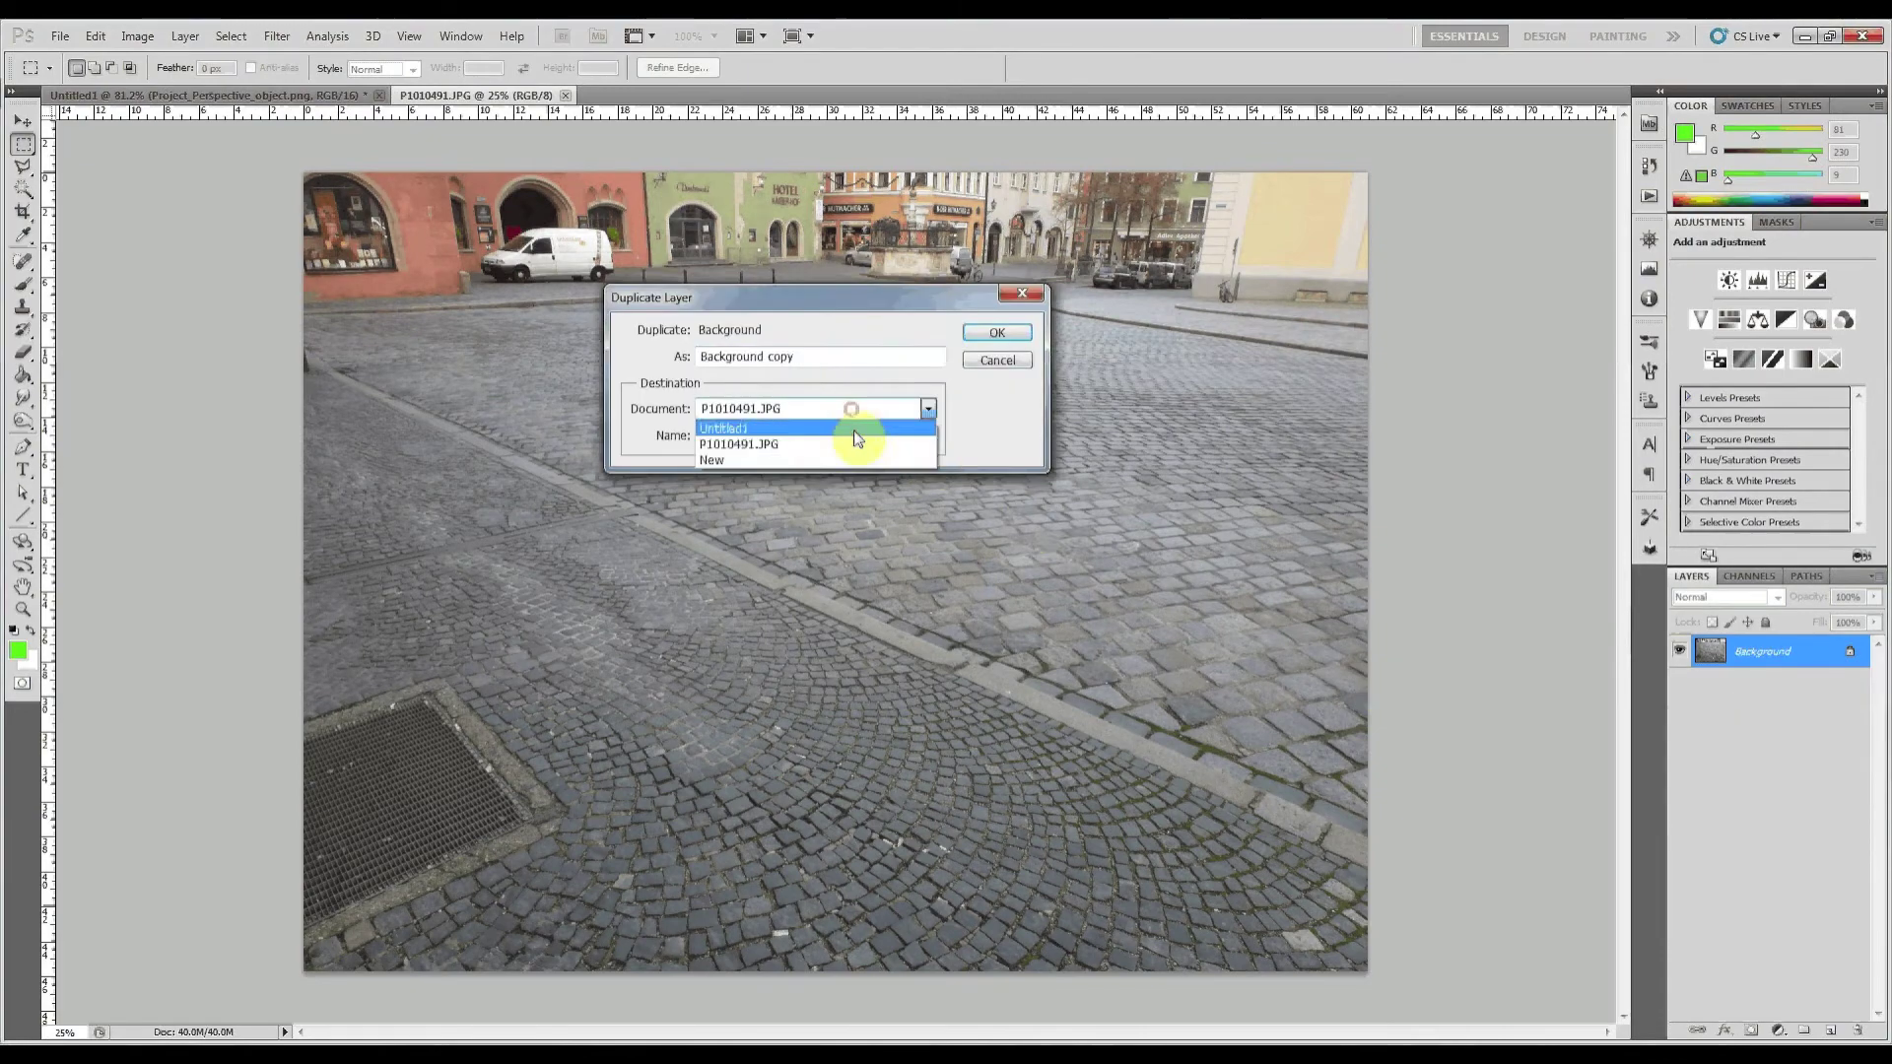
{"action": "left_click", "coordinate": [786, 428]}
{"action": "left_click", "coordinate": [998, 334]}
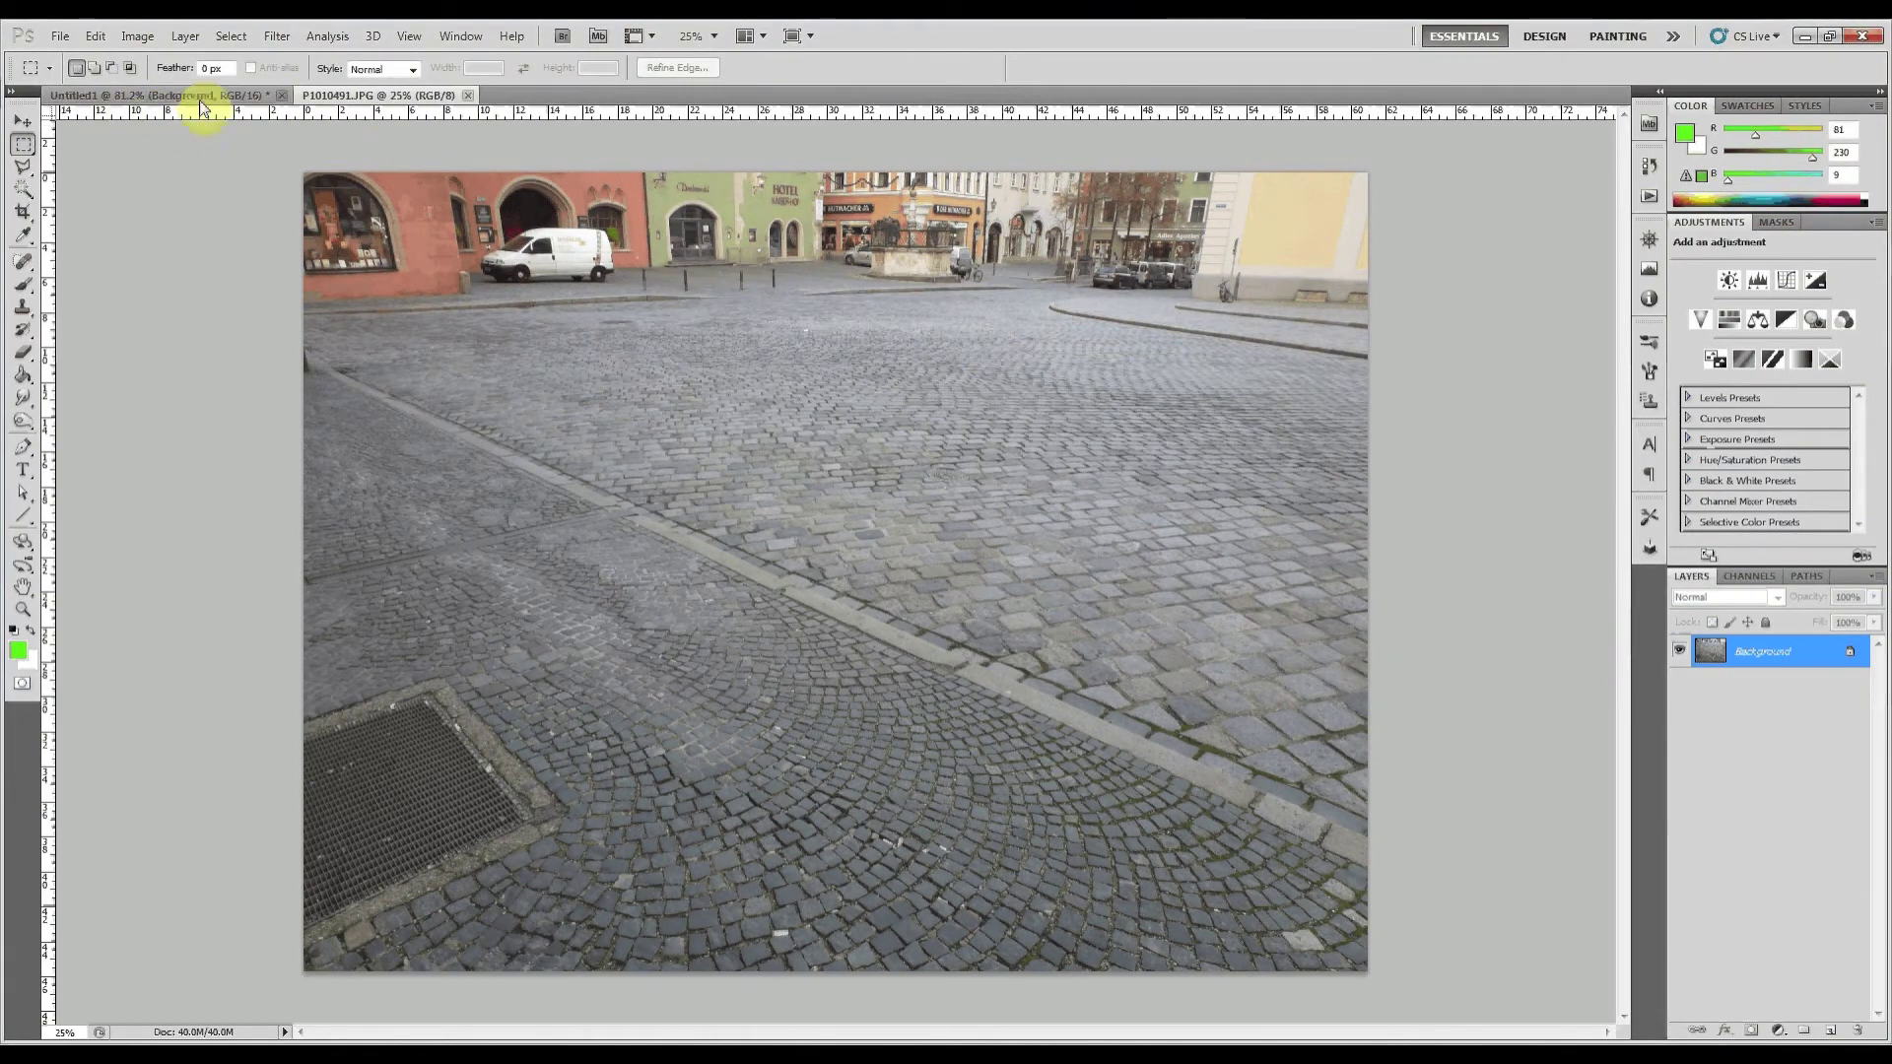
{"action": "left_click", "coordinate": [466, 96]}
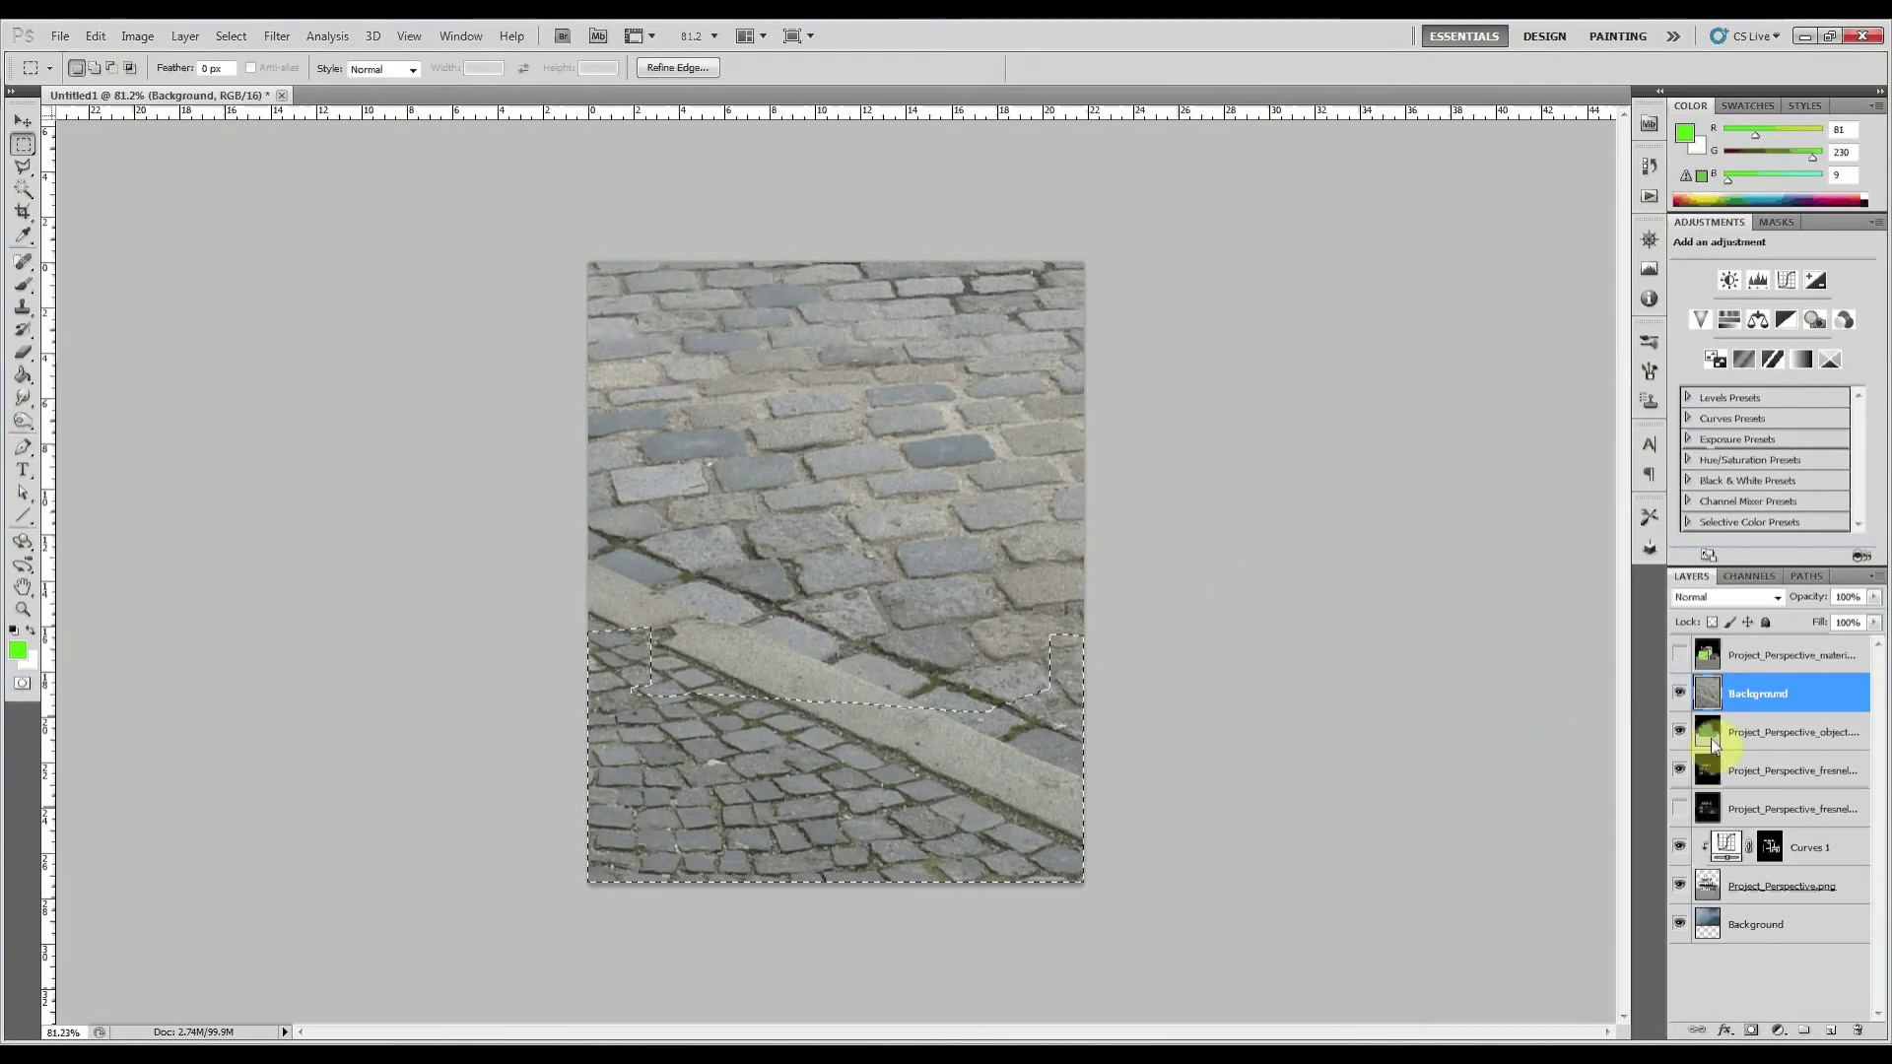
Mask the cobblestone layer to the ground selection and hide the object pass layer
{"action": "left_click", "coordinate": [1751, 1031]}
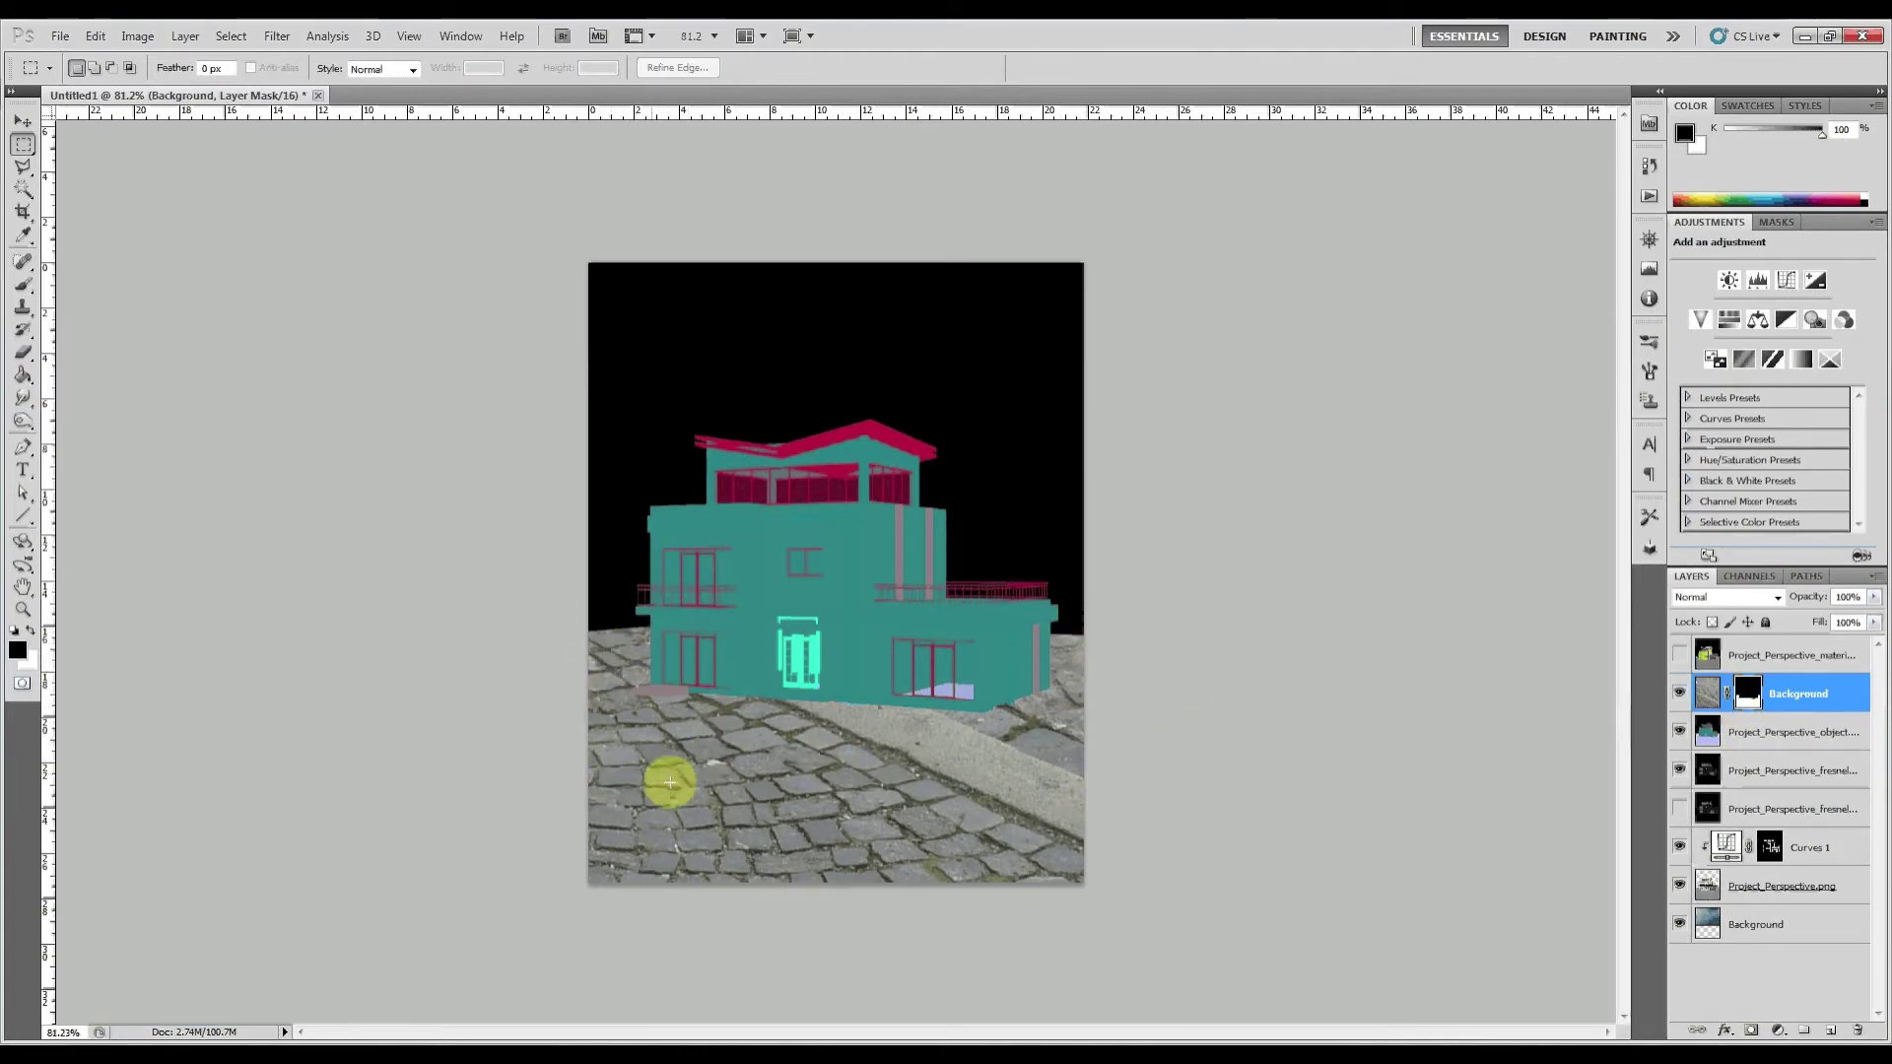
{"action": "left_click", "coordinate": [1680, 732]}
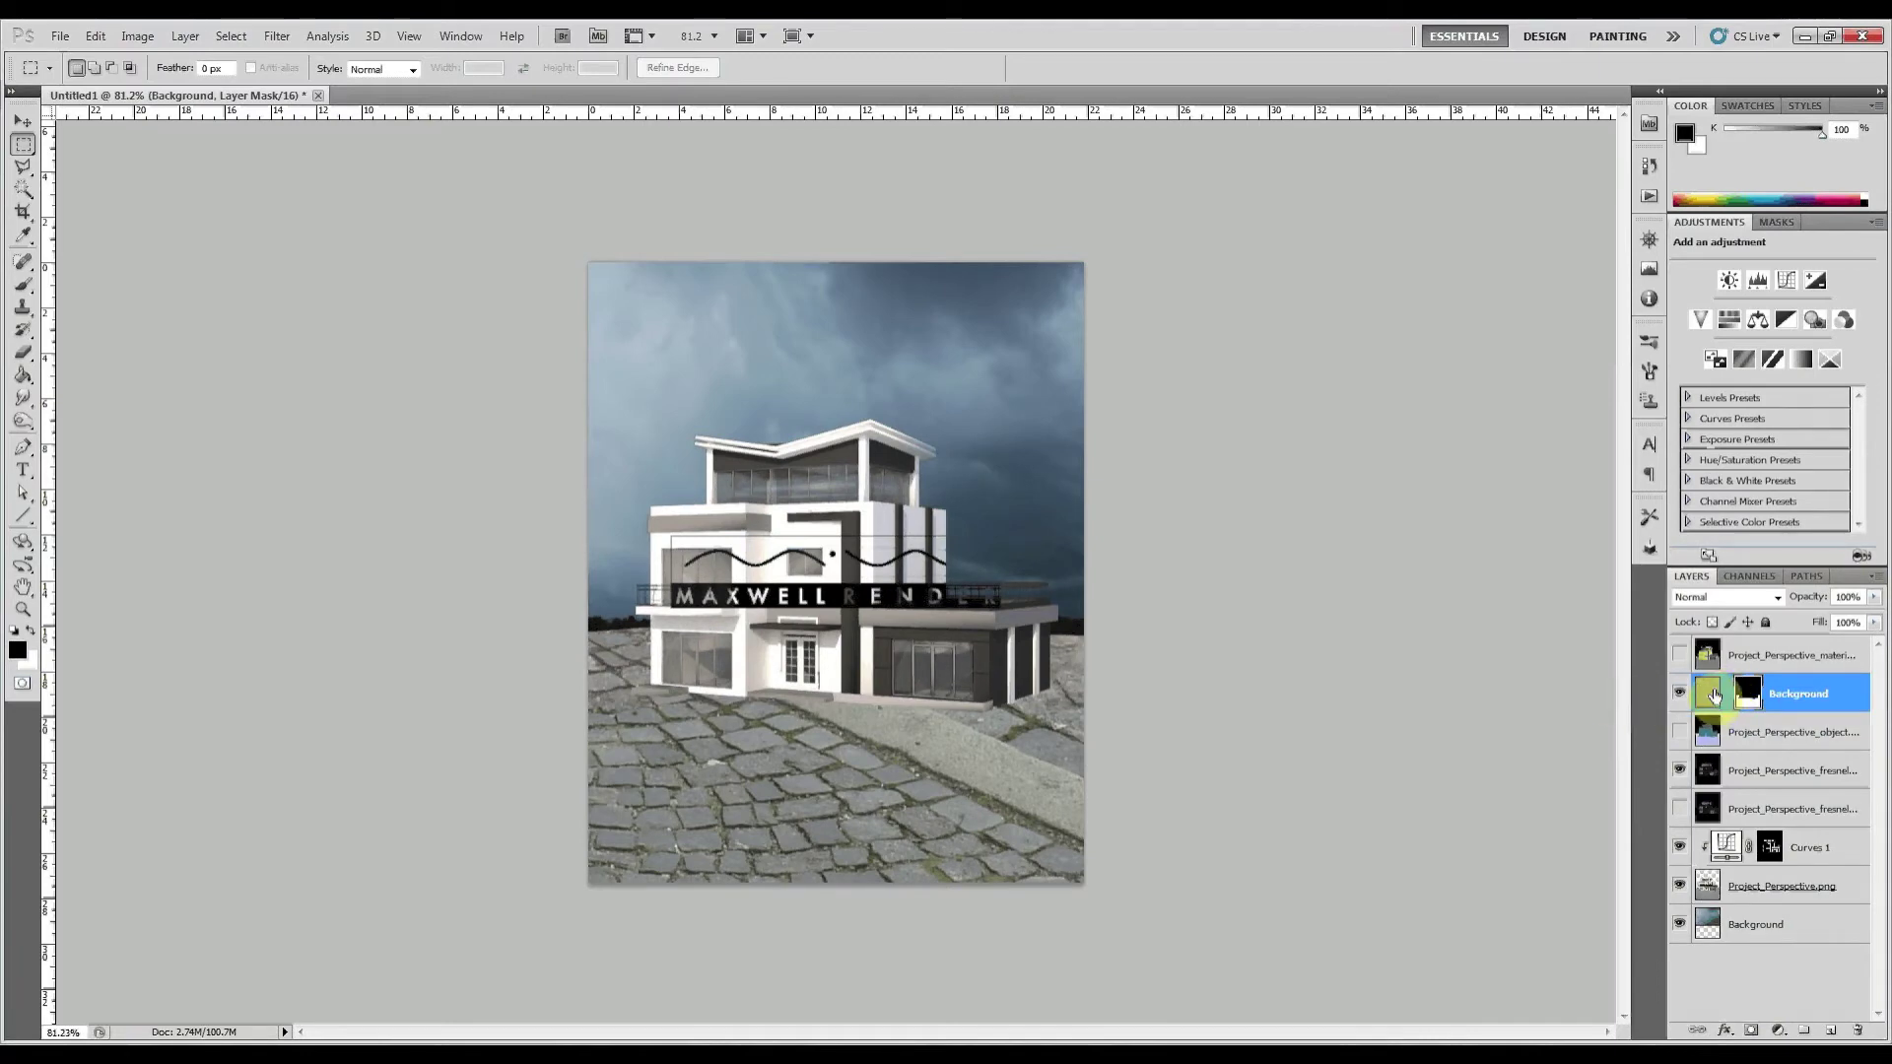
Scale the cobblestone photo, independently of its mask, down proportionally to about 20% and move it over the ground area
{"action": "left_click", "coordinate": [1710, 696]}
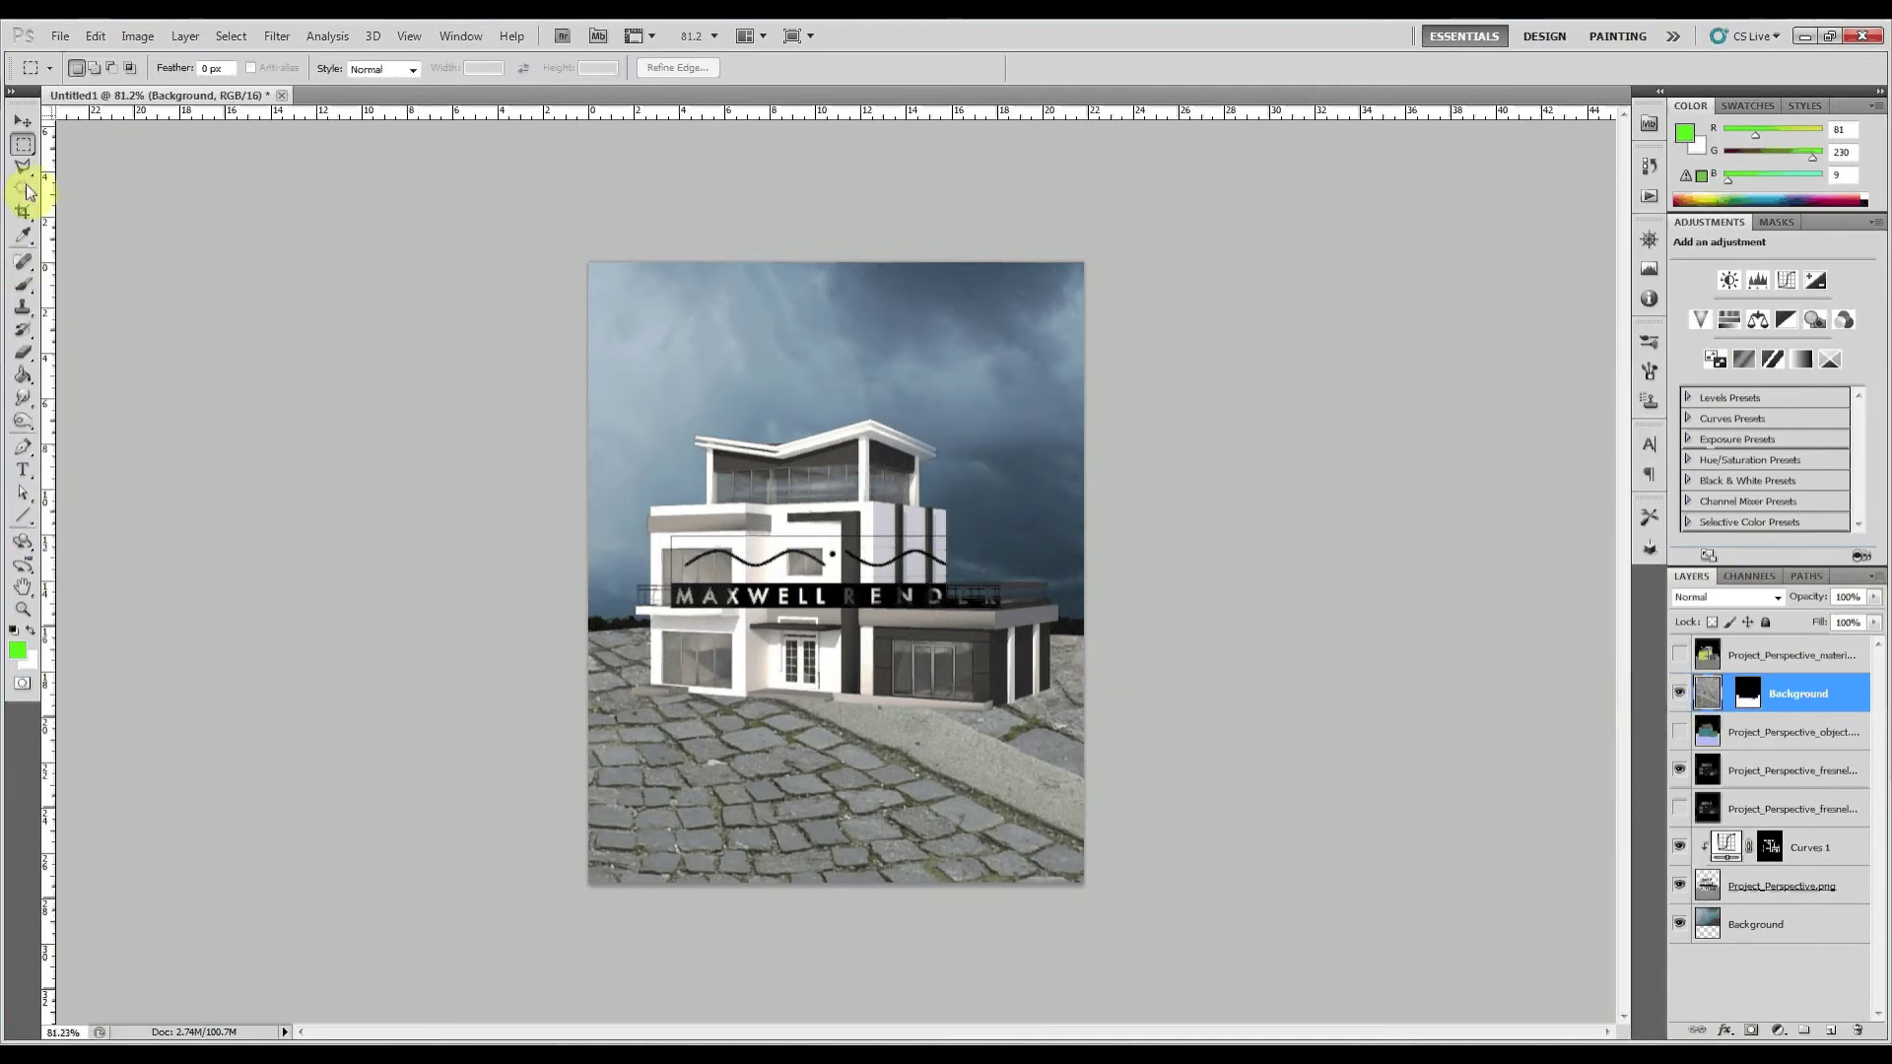
{"action": "left_click", "coordinate": [20, 122]}
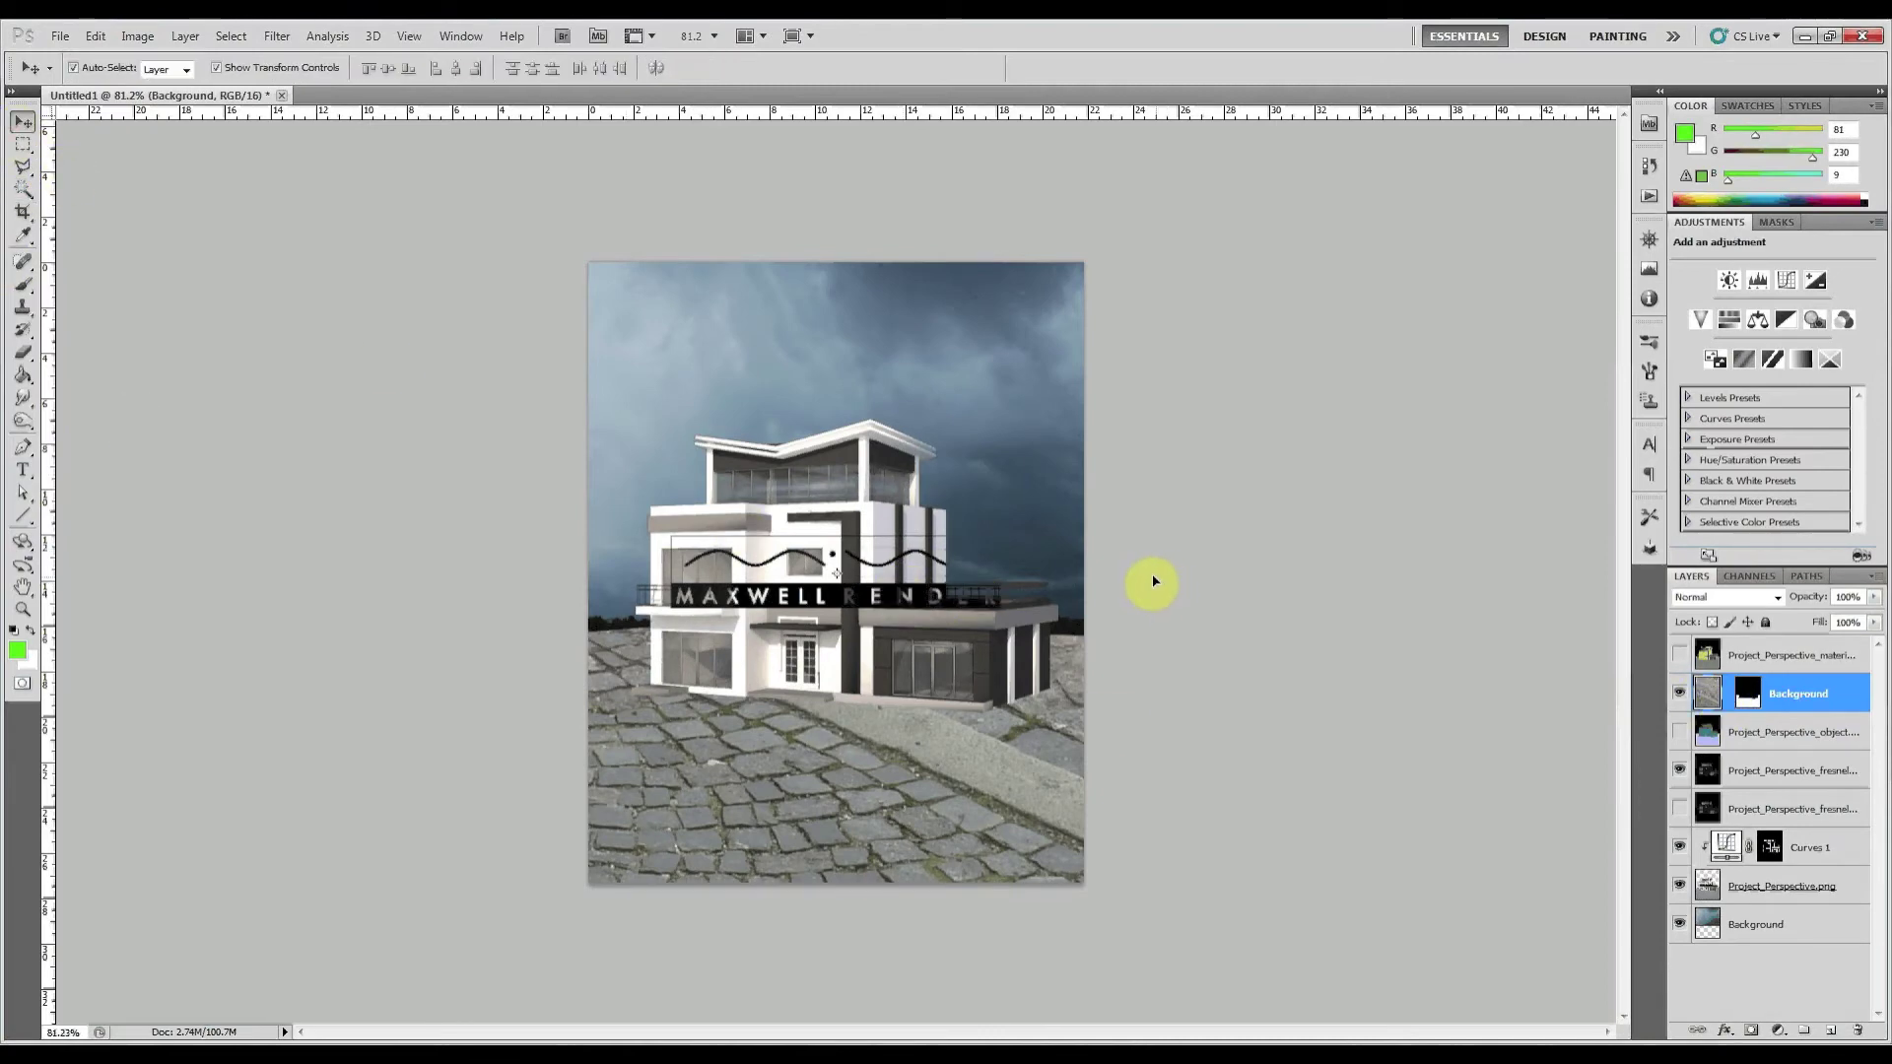
{"action": "left_click_drag", "start_coordinate": [1152, 575], "coordinate": [1033, 642]}
{"action": "left_click_drag", "start_coordinate": [1216, 857], "coordinate": [899, 646]}
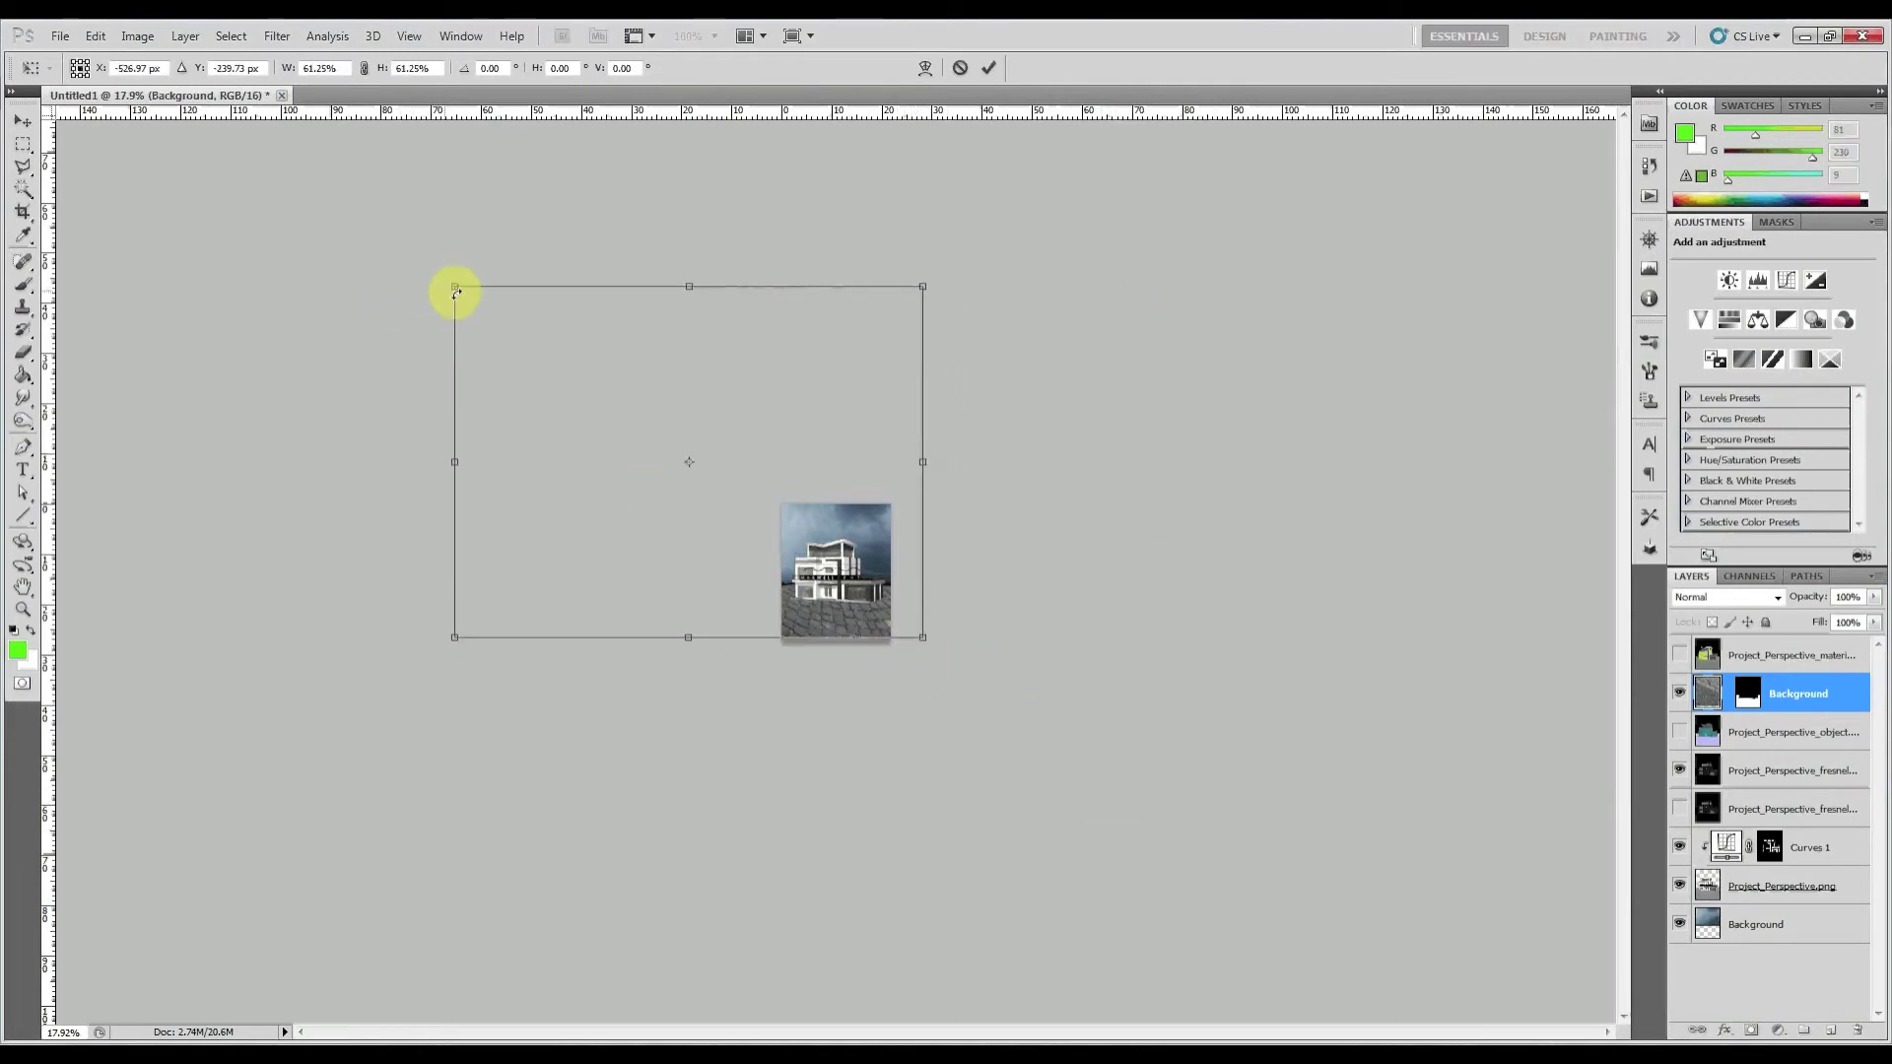
{"action": "left_click_drag", "start_coordinate": [454, 287], "coordinate": [747, 550]}
{"action": "left_click_drag", "start_coordinate": [866, 610], "coordinate": [921, 549]}
{"action": "left_click_drag", "start_coordinate": [834, 689], "coordinate": [720, 857]}
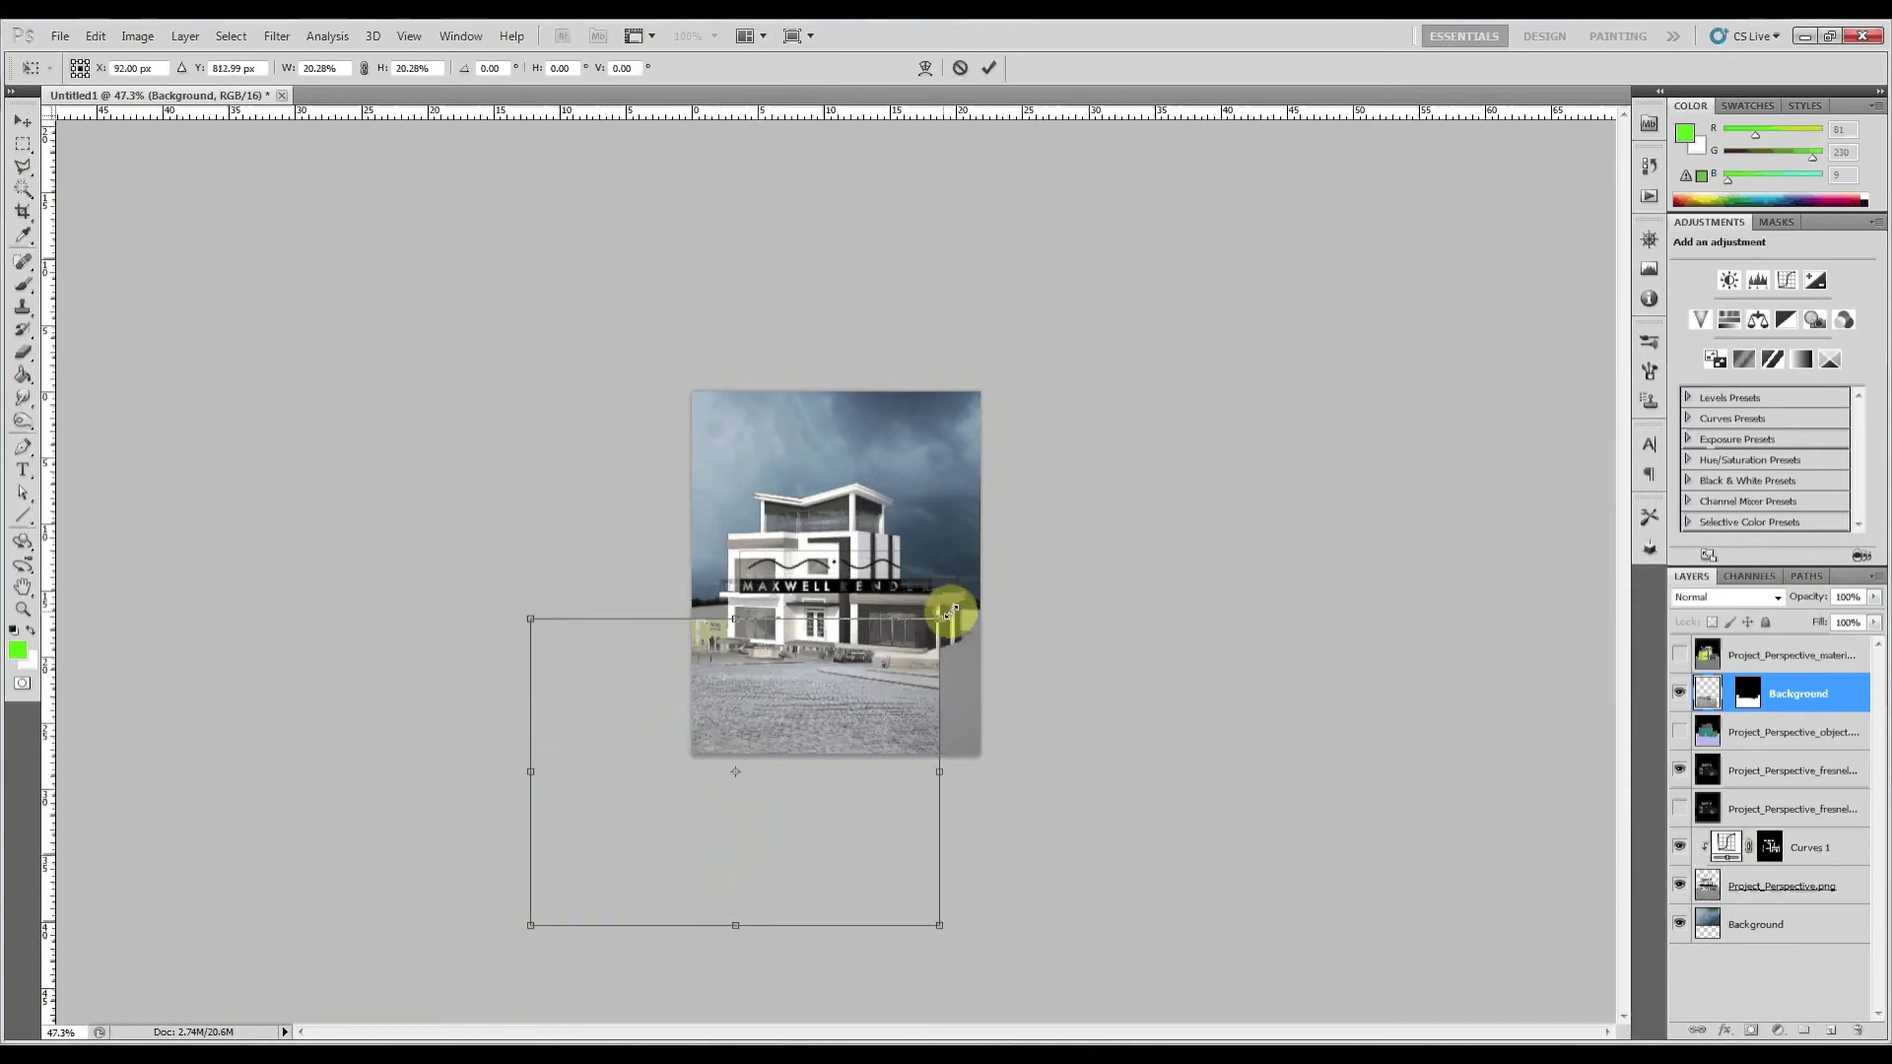
Reshape the cobblestone photo to about 23.65% width and 15.12% height so the paving spans the ground
{"action": "left_click_drag", "start_coordinate": [986, 601], "coordinate": [1061, 531]}
{"action": "left_click_drag", "start_coordinate": [798, 925], "coordinate": [799, 815]}
{"action": "left_click_drag", "start_coordinate": [531, 814], "coordinate": [271, 926]}
{"action": "mouse_move", "coordinate": [293, 533]}
{"action": "left_mouse_down"}
{"action": "mouse_move", "coordinate": [307, 552]}
{"action": "mouse_move", "coordinate": [492, 548]}
{"action": "mouse_move", "coordinate": [327, 540]}
{"action": "left_mouse_up"}
{"action": "left_click_drag", "start_coordinate": [1055, 743], "coordinate": [1157, 747]}
{"action": "left_click_drag", "start_coordinate": [744, 946], "coordinate": [740, 794]}
{"action": "left_click_drag", "start_coordinate": [327, 664], "coordinate": [544, 664]}
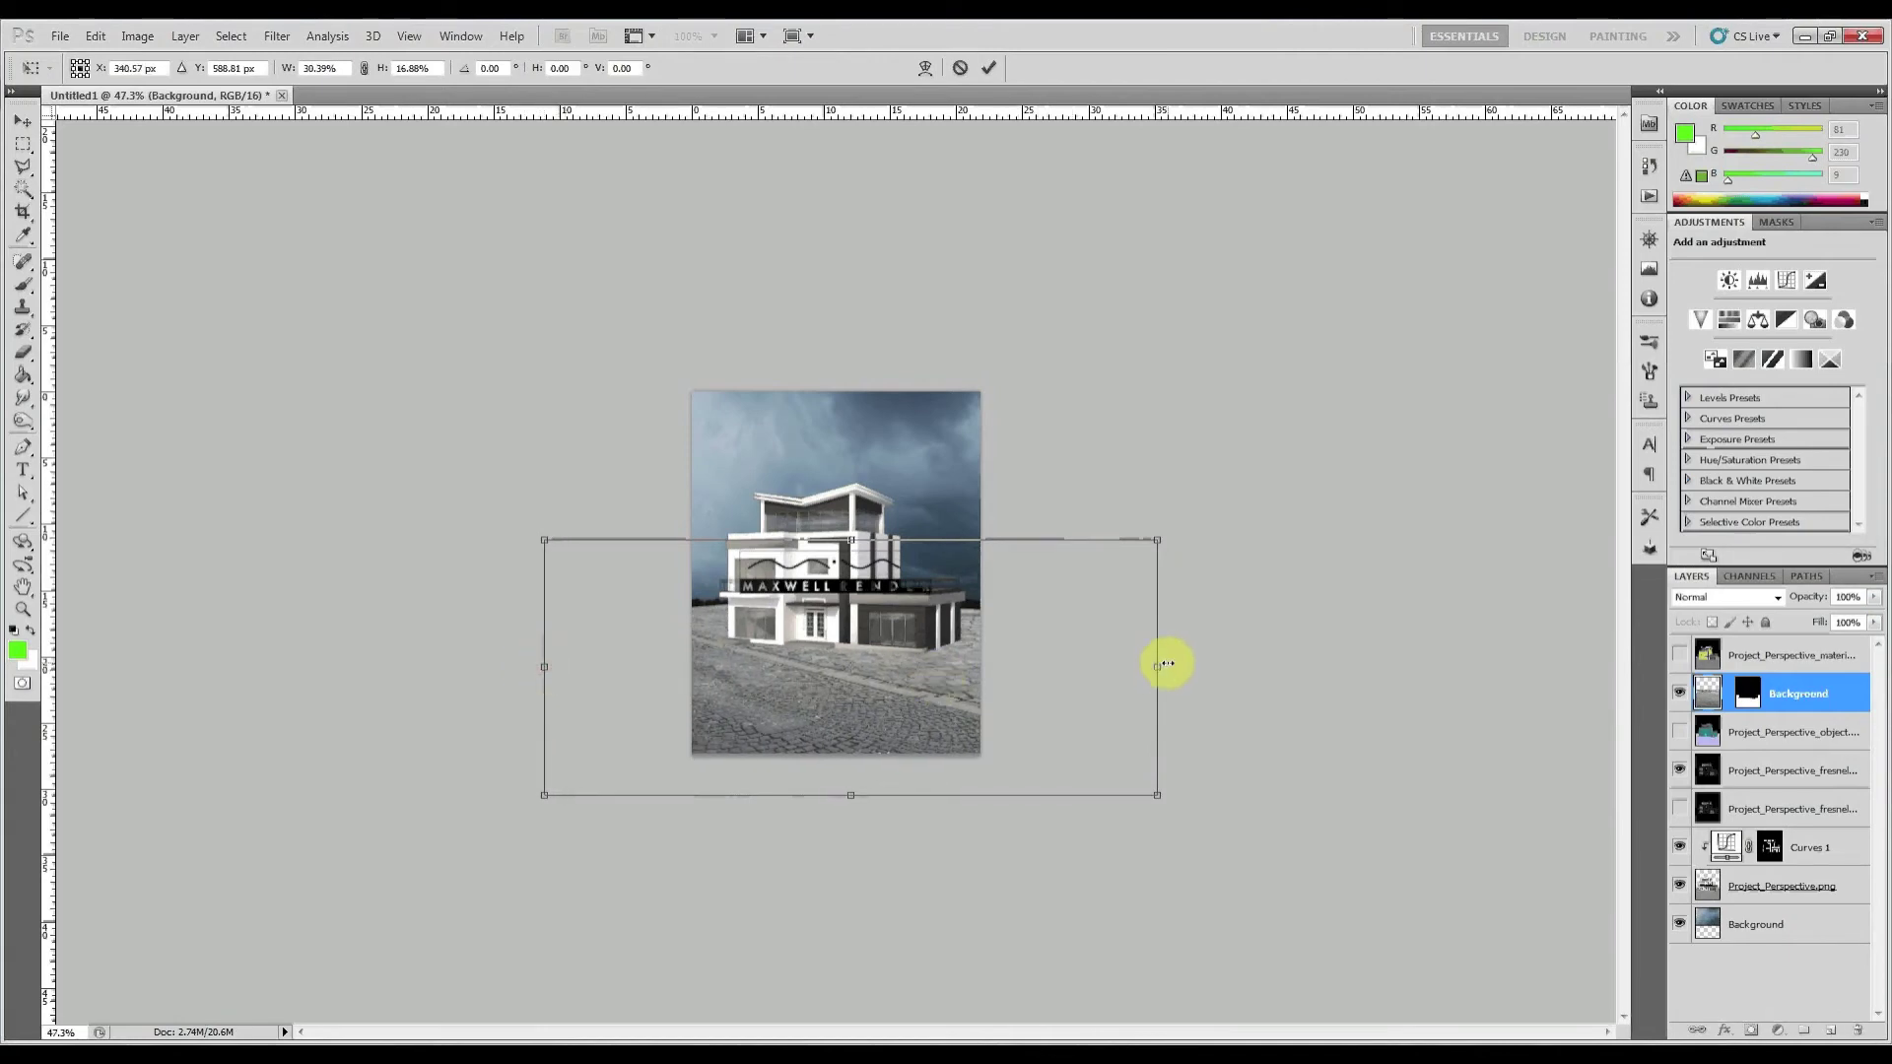
{"action": "left_click_drag", "start_coordinate": [1164, 663], "coordinate": [1021, 667]}
{"action": "scroll", "coordinate": [921, 663], "scroll_direction": "up", "scroll_amount": 3}
{"action": "scroll", "coordinate": [917, 663], "scroll_direction": "down", "scroll_amount": 1}
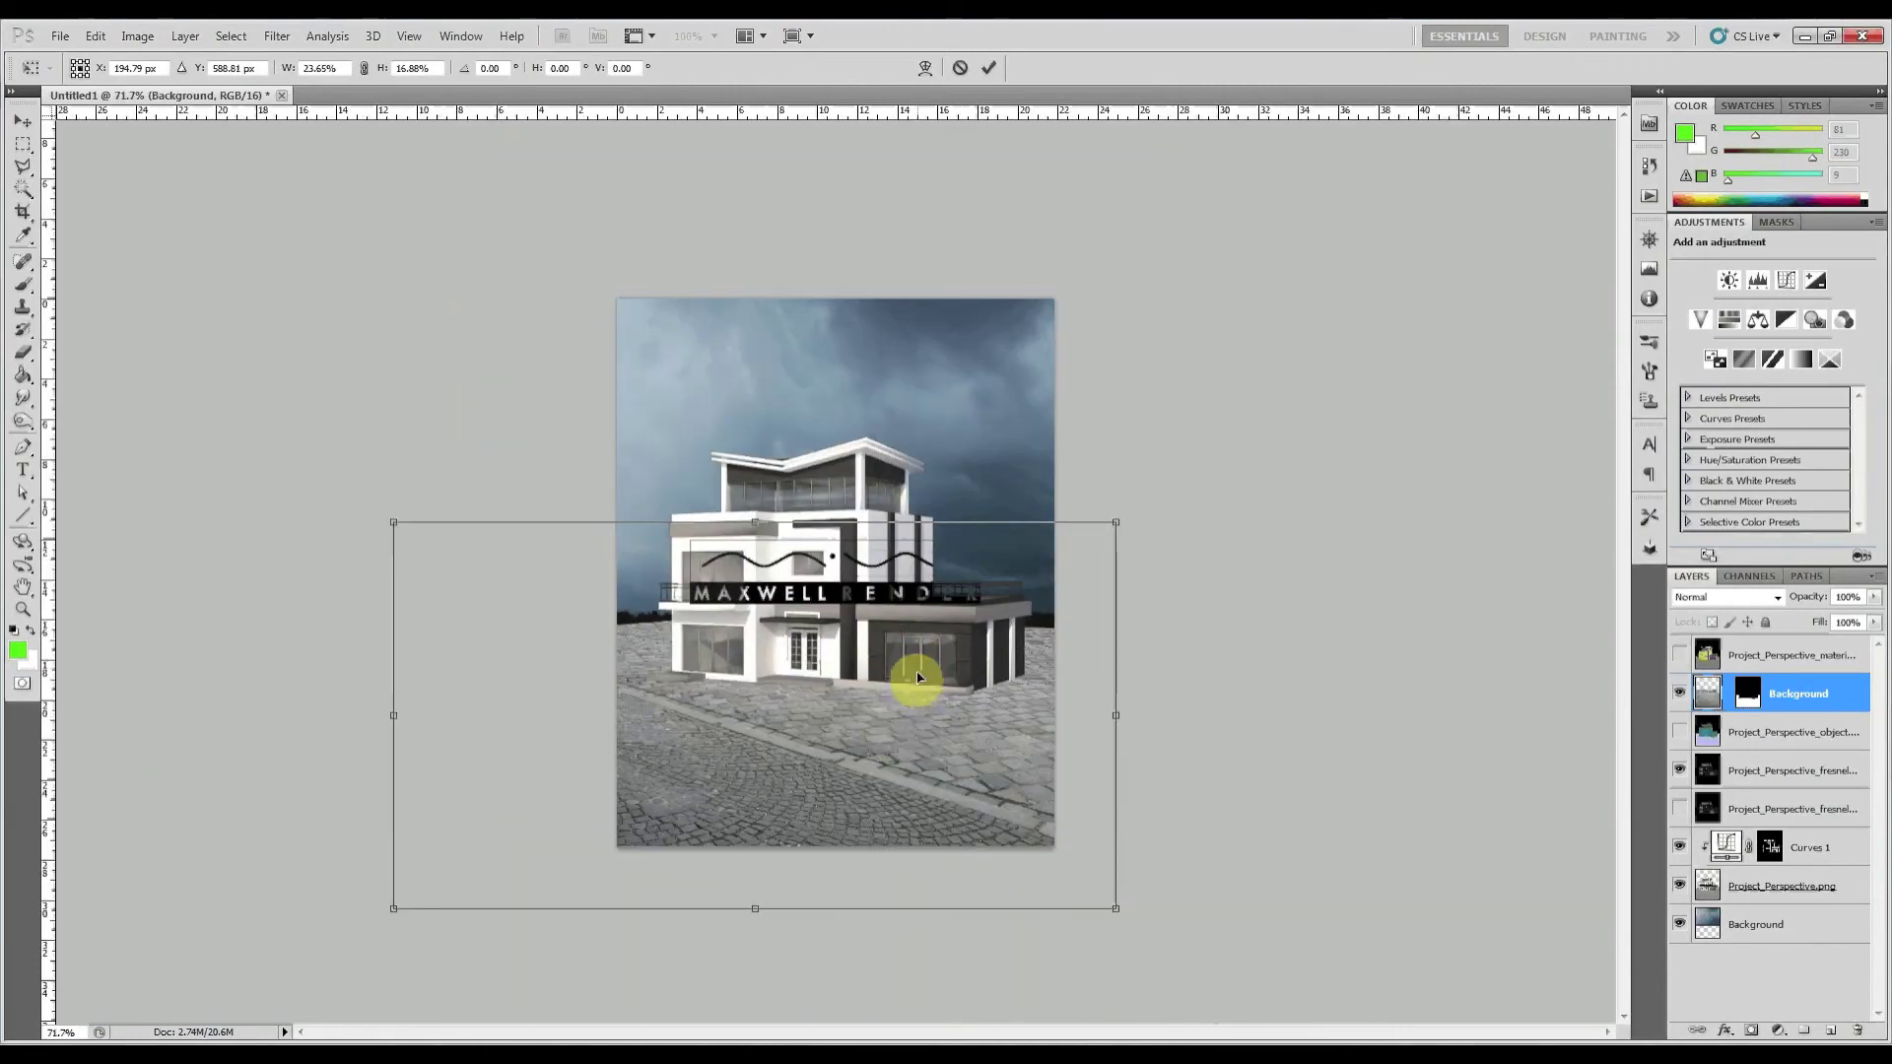
{"action": "left_click_drag", "start_coordinate": [758, 523], "coordinate": [771, 564]}
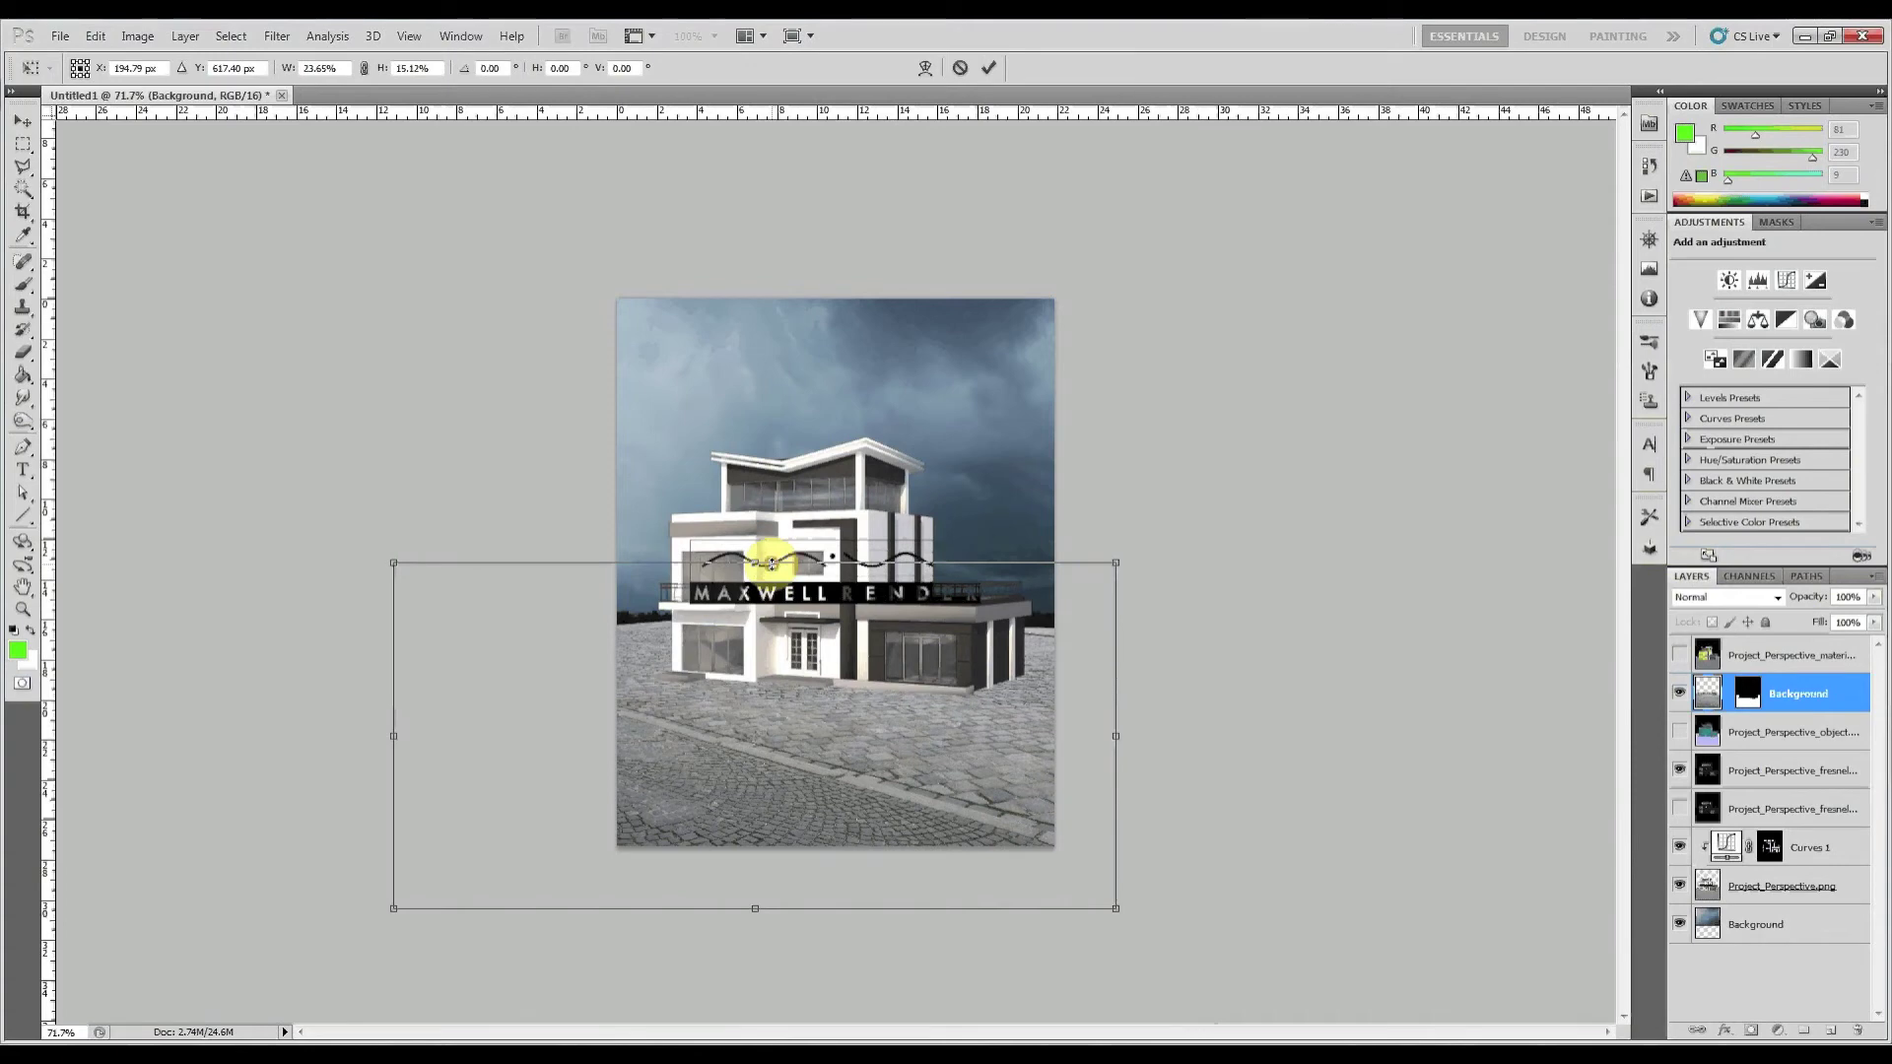
Enlarge the cobblestone photo to about 41.92% width and 33.94% height, place plain paving across the whole ground, and apply the transform
{"action": "left_click_drag", "start_coordinate": [785, 764], "coordinate": [784, 892]}
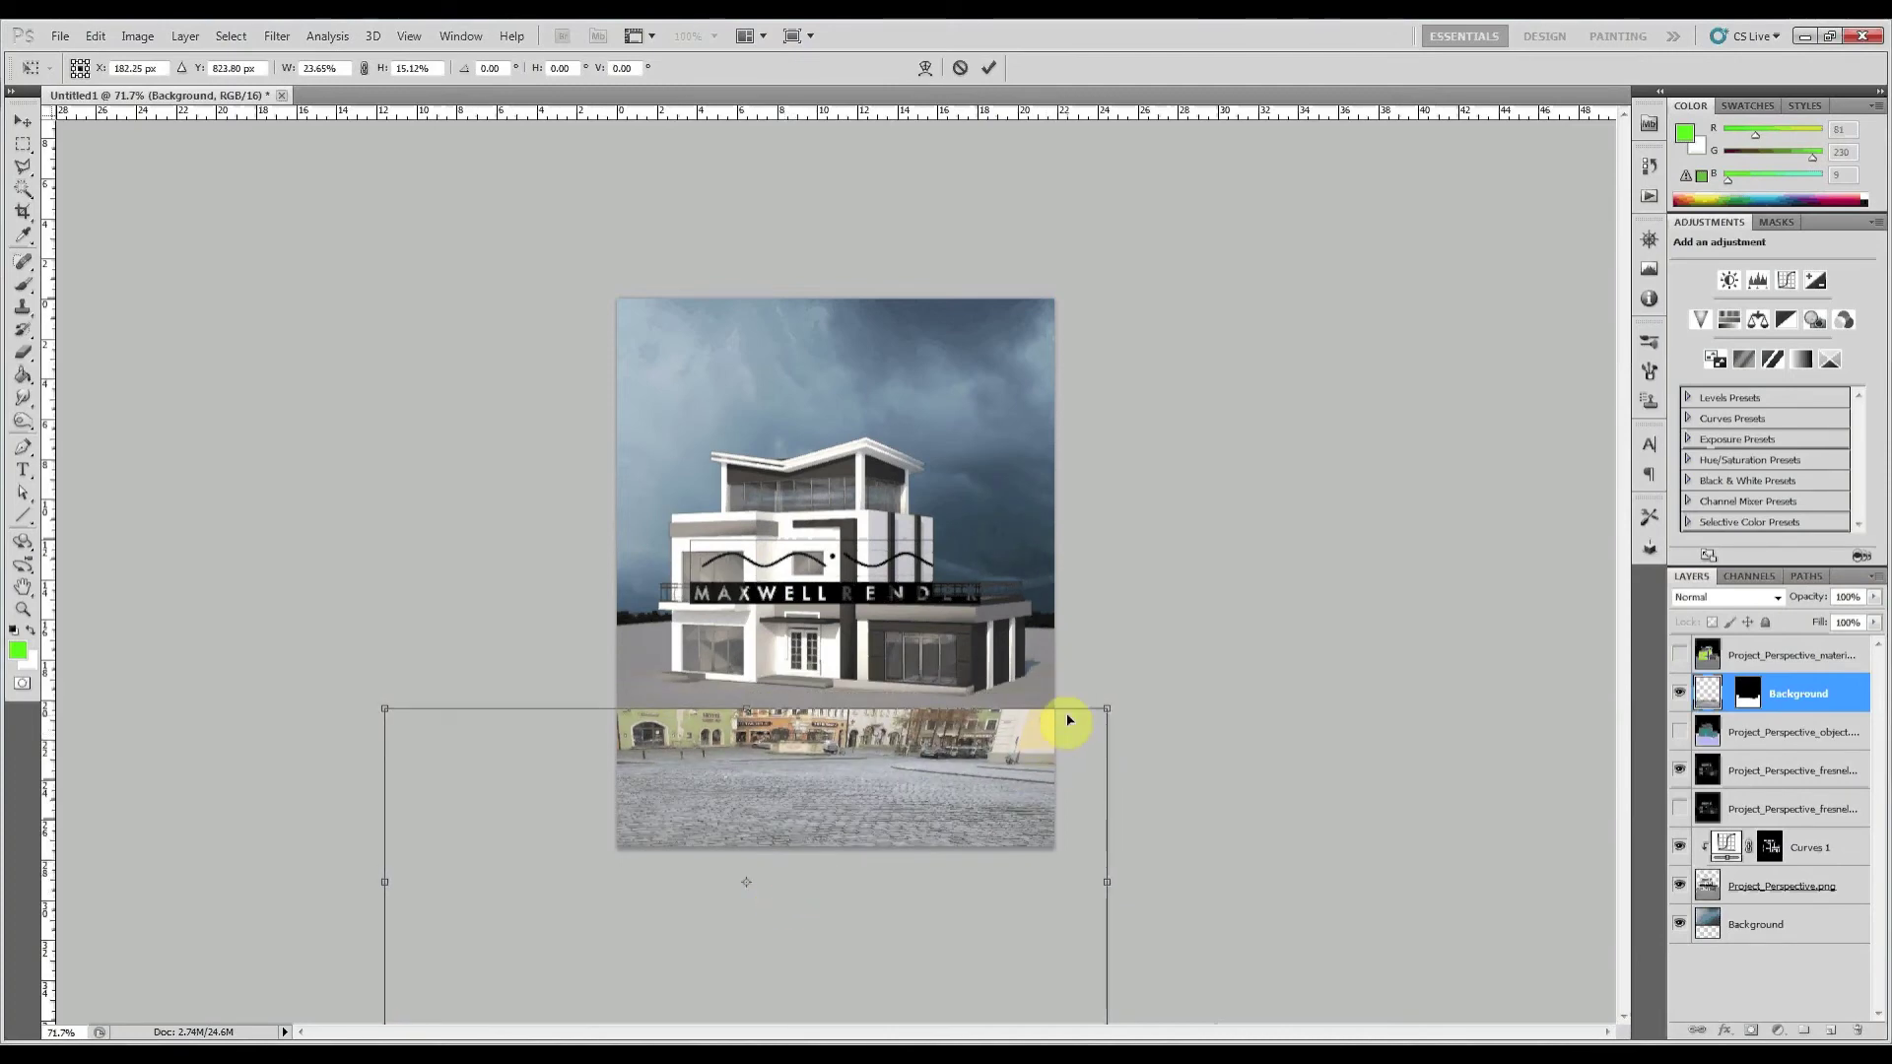
{"action": "left_click_drag", "start_coordinate": [1118, 704], "coordinate": [1475, 390]}
{"action": "left_click_drag", "start_coordinate": [980, 735], "coordinate": [703, 916]}
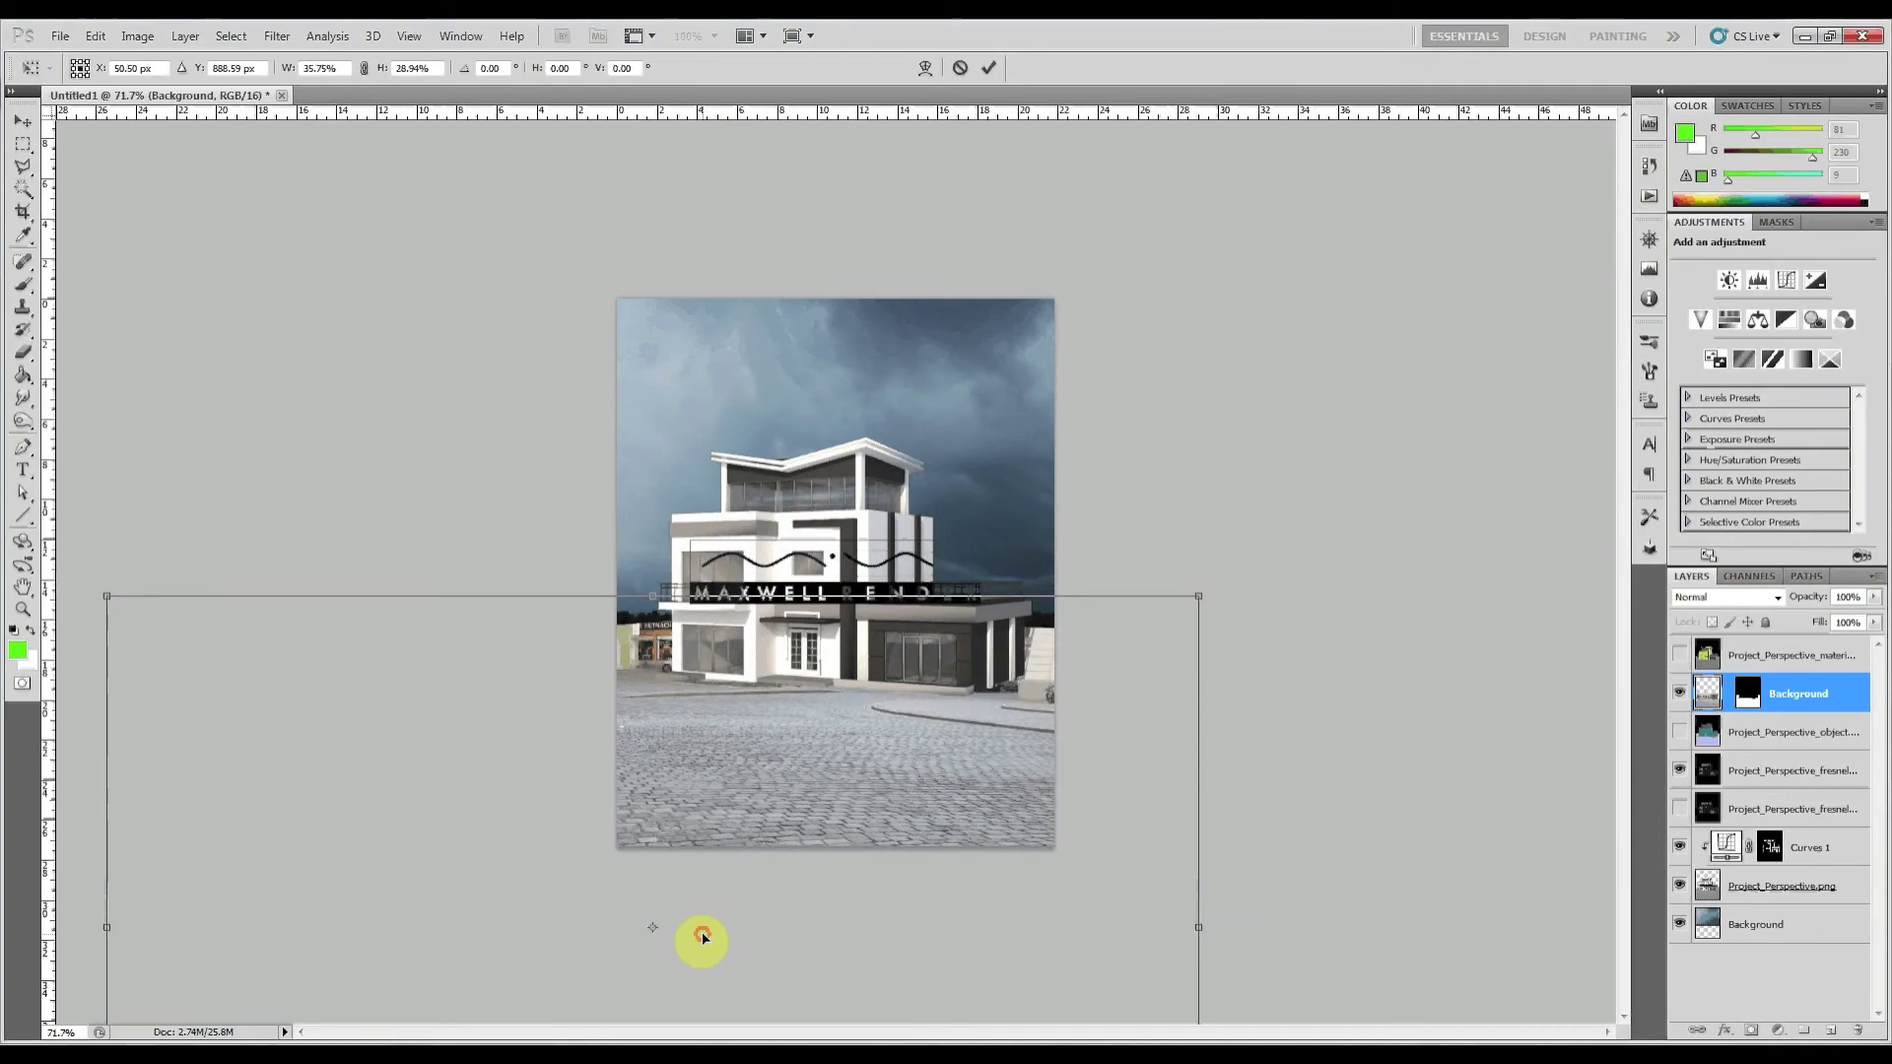
{"action": "left_click_drag", "start_coordinate": [1198, 582], "coordinate": [1370, 458]}
{"action": "left_click_drag", "start_coordinate": [1128, 664], "coordinate": [1187, 681]}
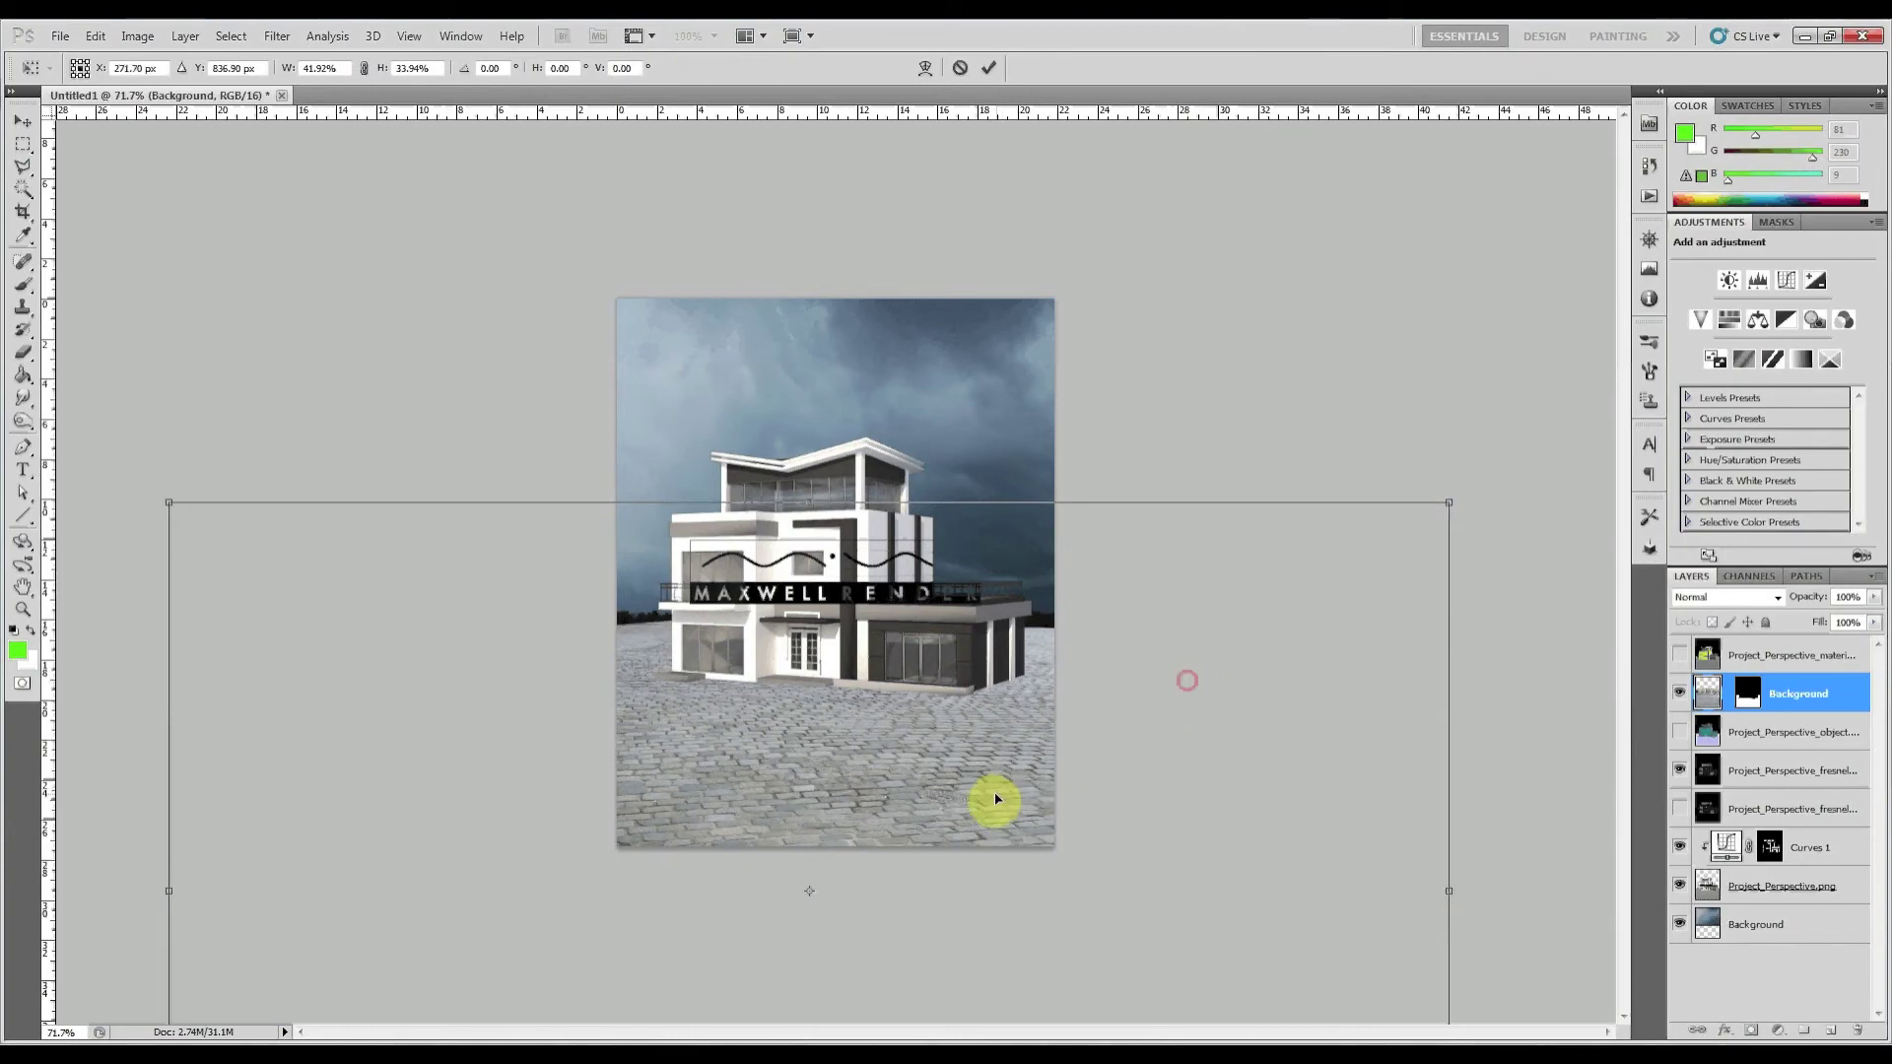
{"action": "double_click", "coordinate": [824, 751]}
{"action": "left_click_drag", "start_coordinate": [840, 752], "coordinate": [866, 710]}
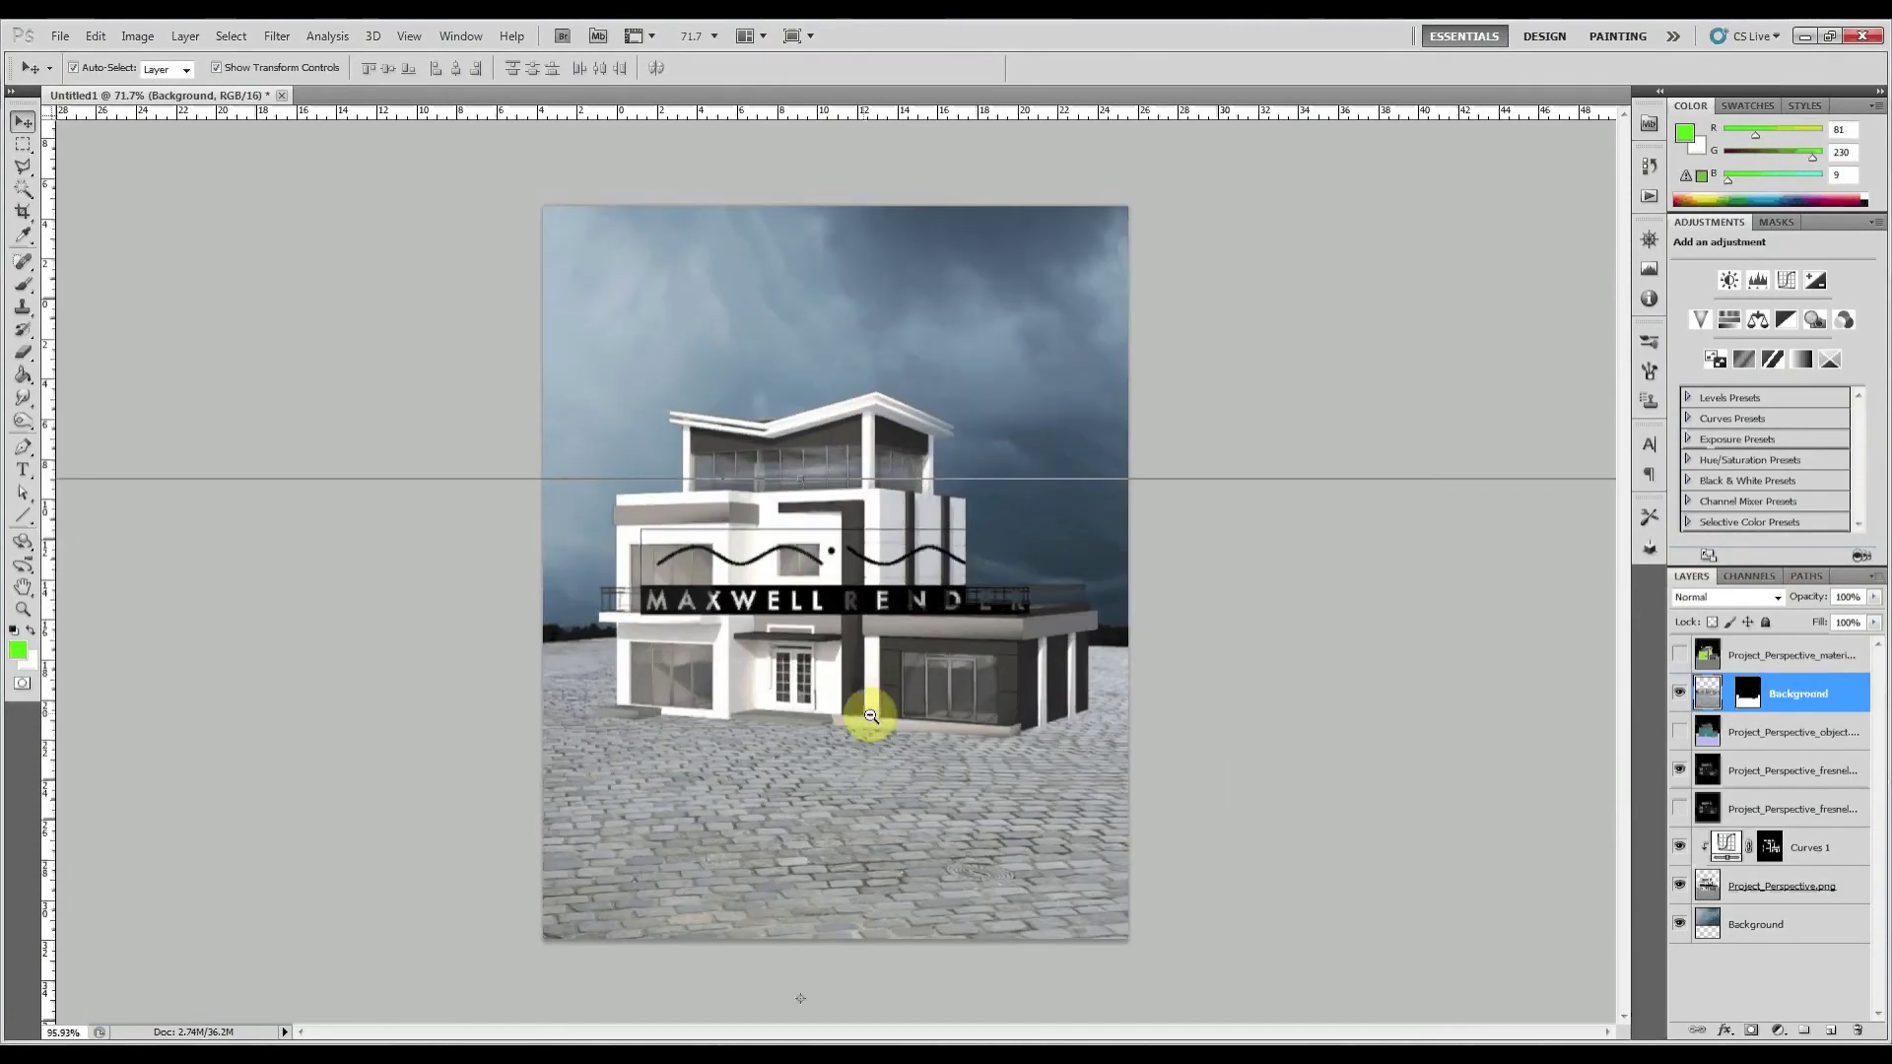
{"action": "left_click", "coordinate": [1257, 428]}
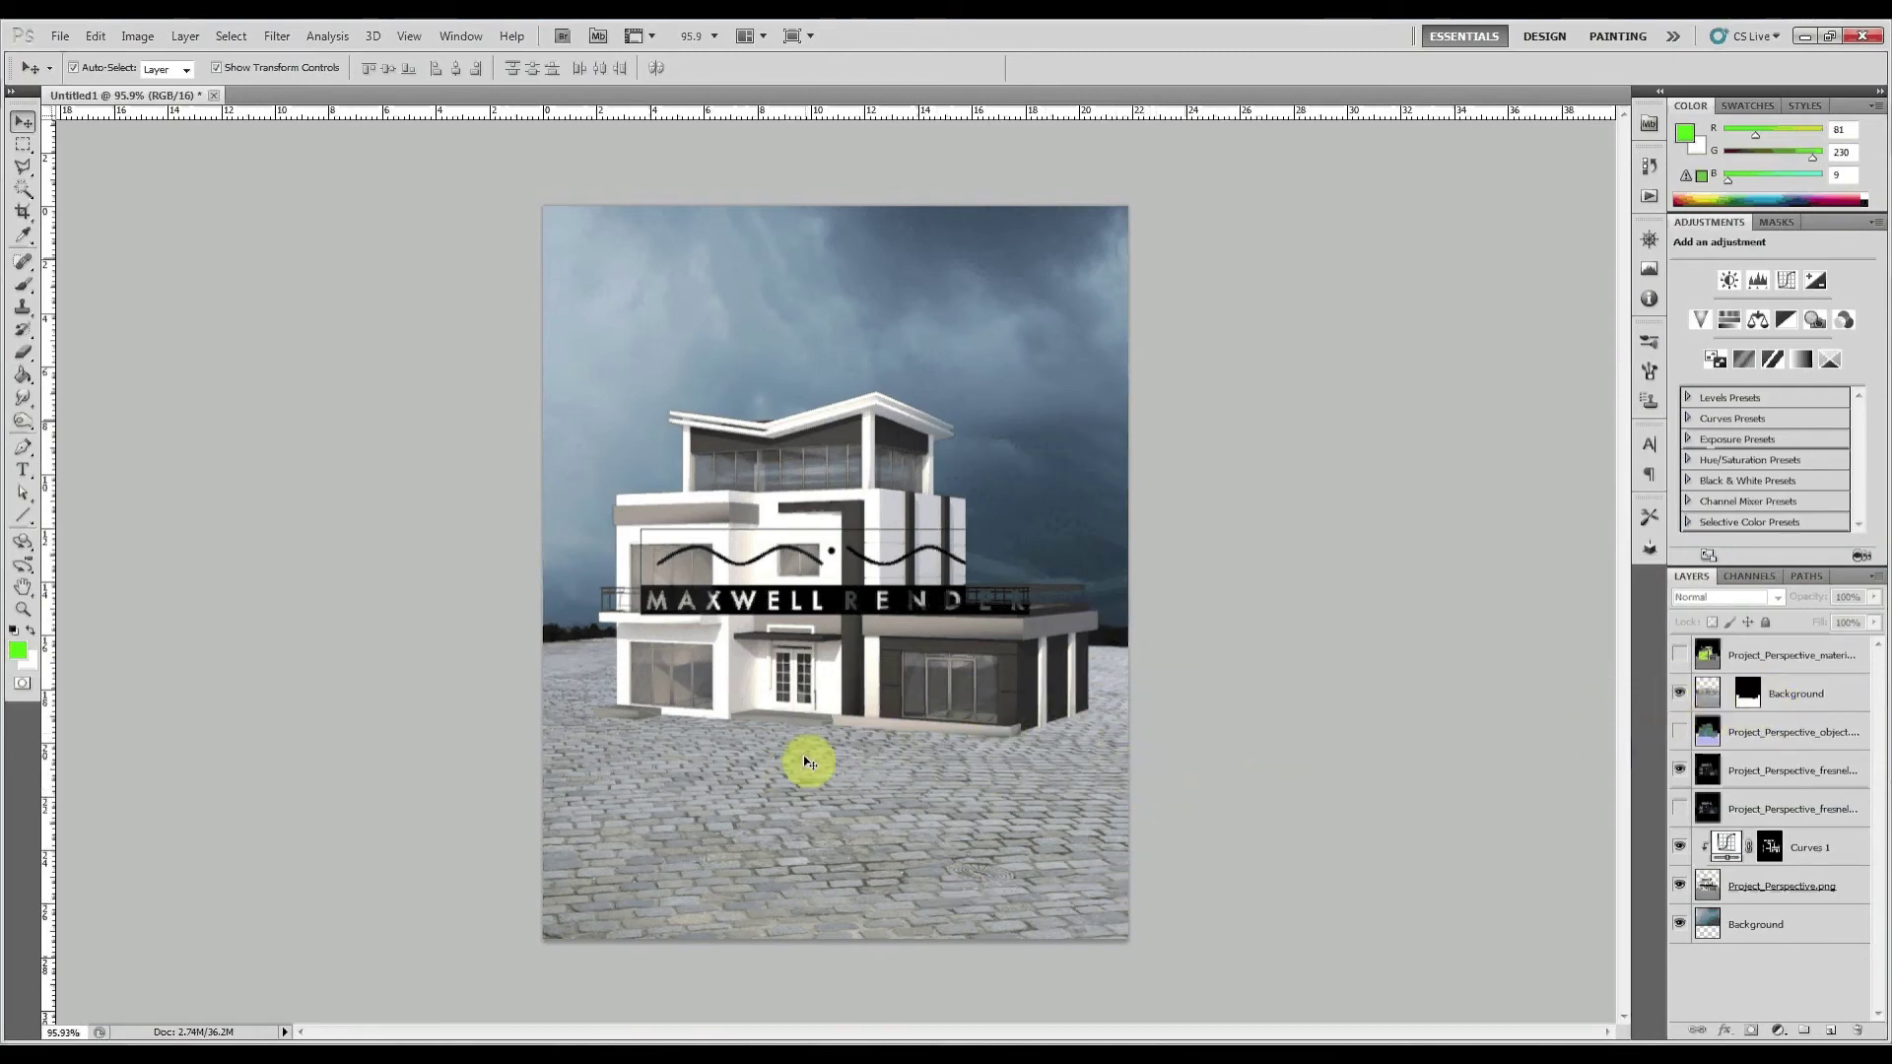
Try Multiply, Soft Light and Overlay blending on the cobblestone layer, ending on Multiply
{"action": "left_click", "coordinate": [1708, 701]}
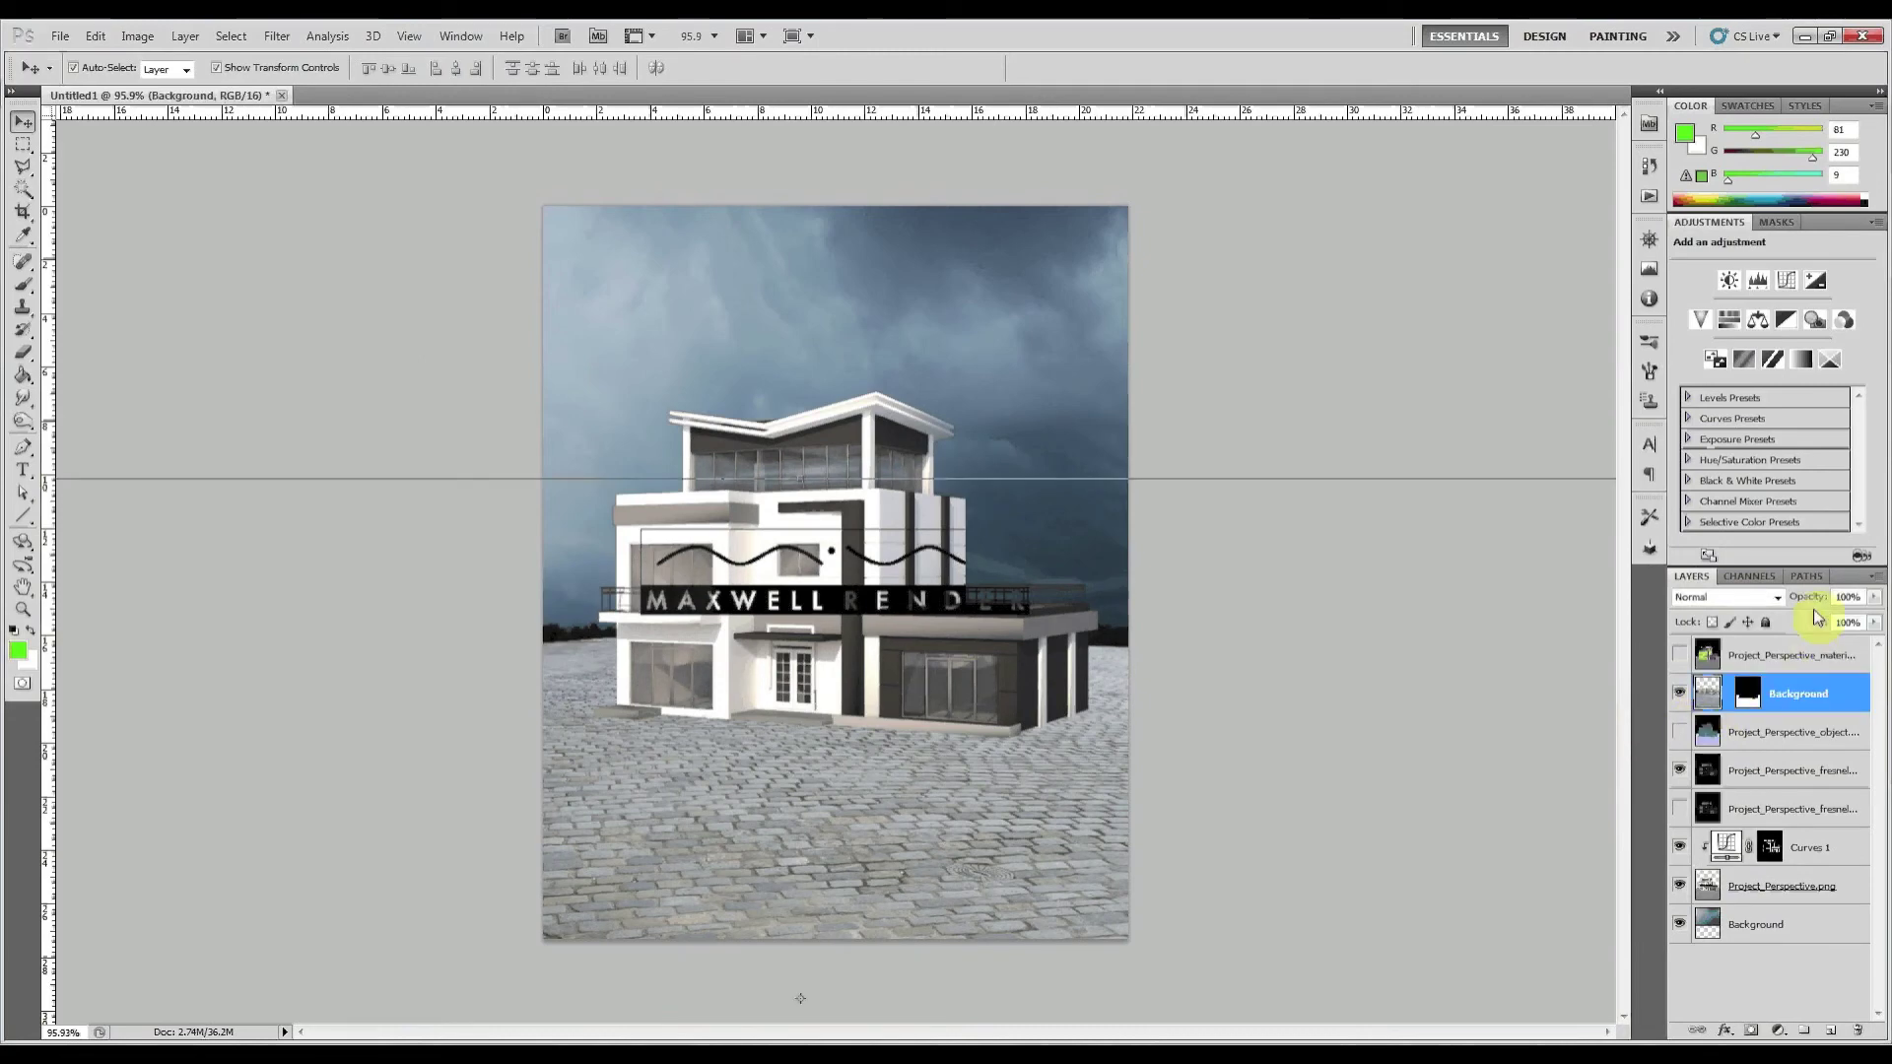
{"action": "left_click", "coordinate": [1772, 599]}
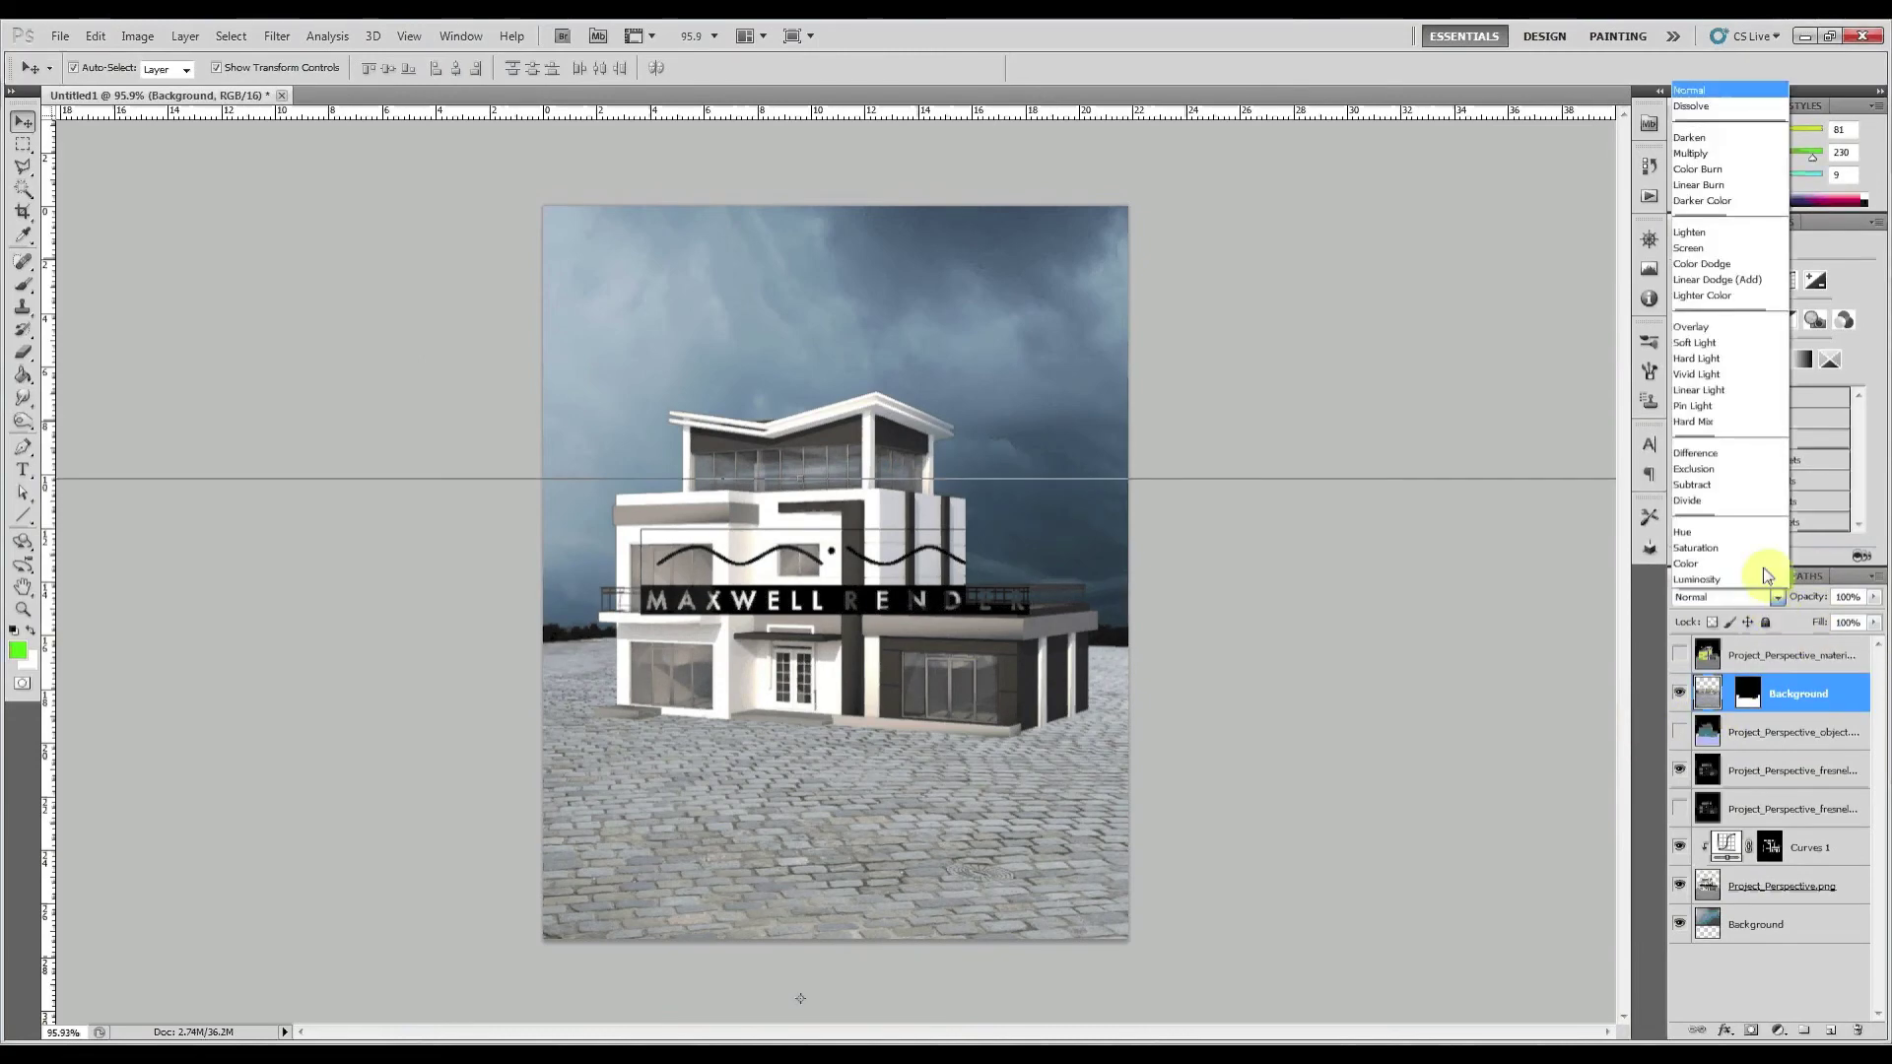
{"action": "left_click", "coordinate": [1725, 153]}
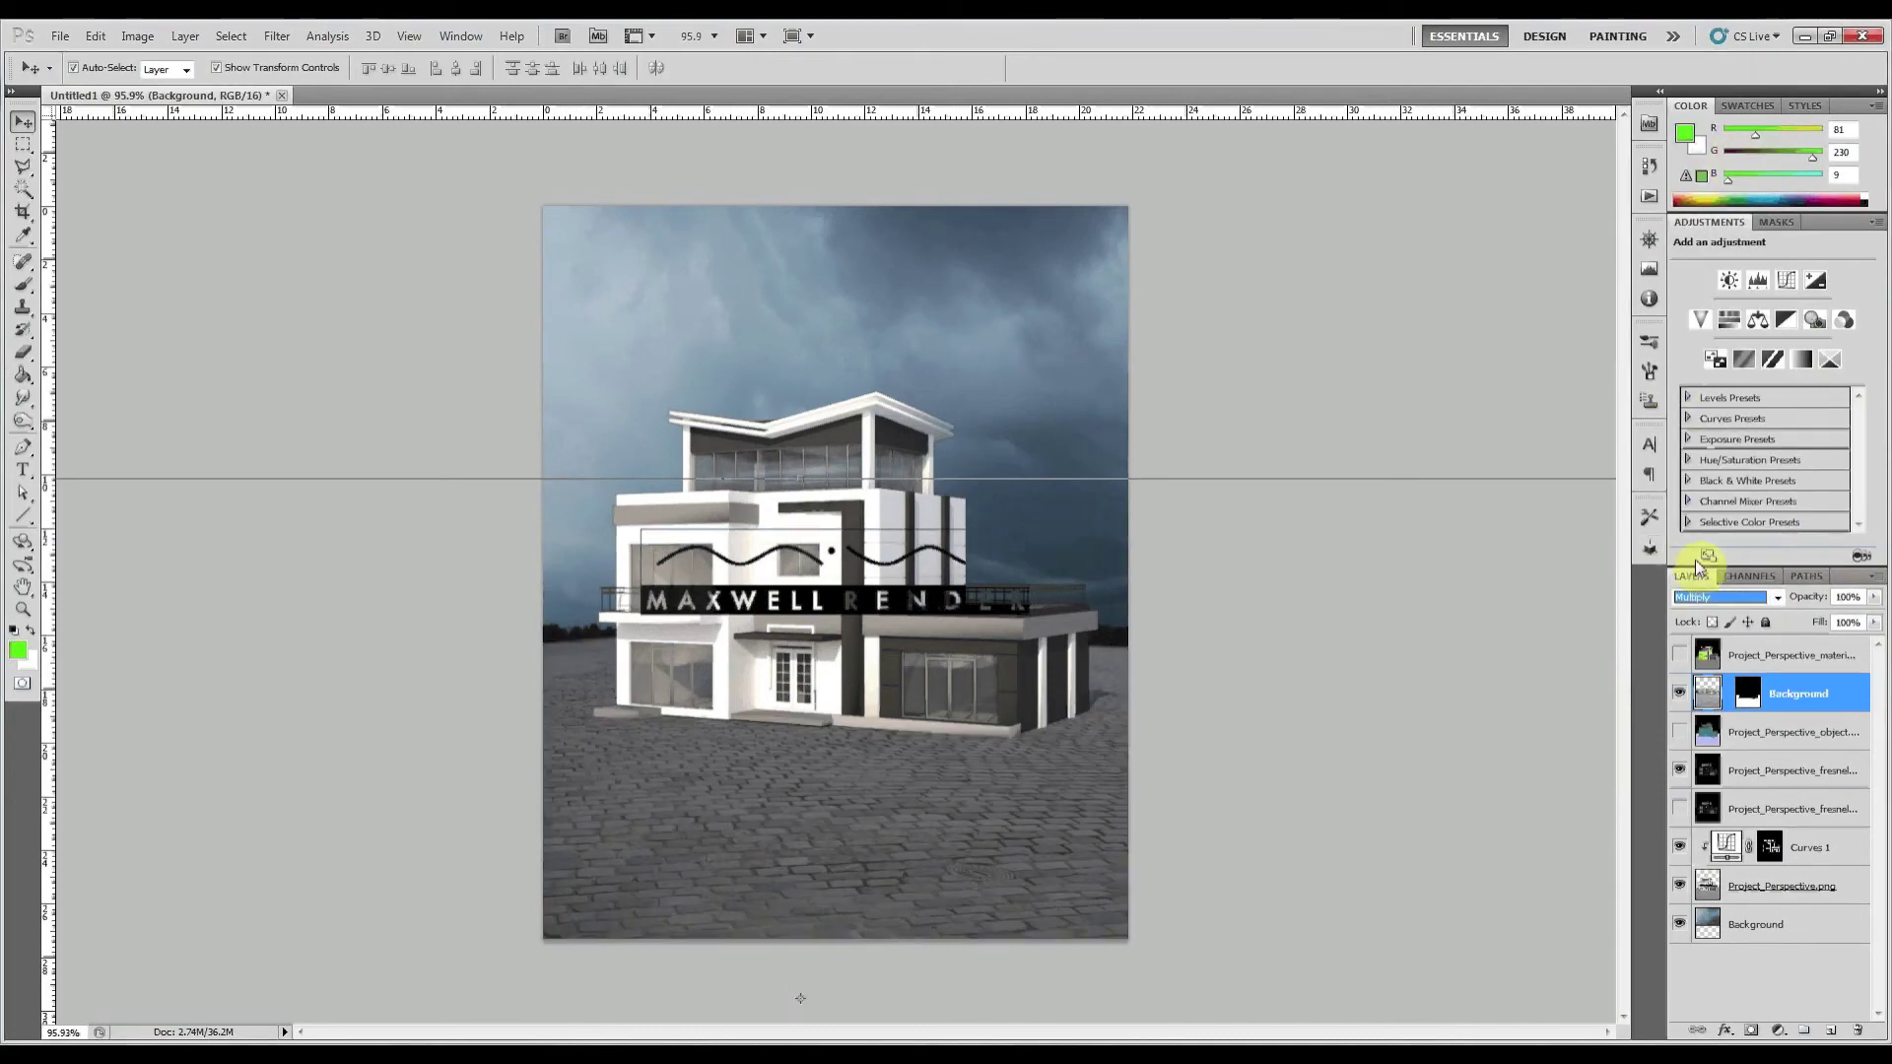
{"action": "left_click", "coordinate": [1714, 597]}
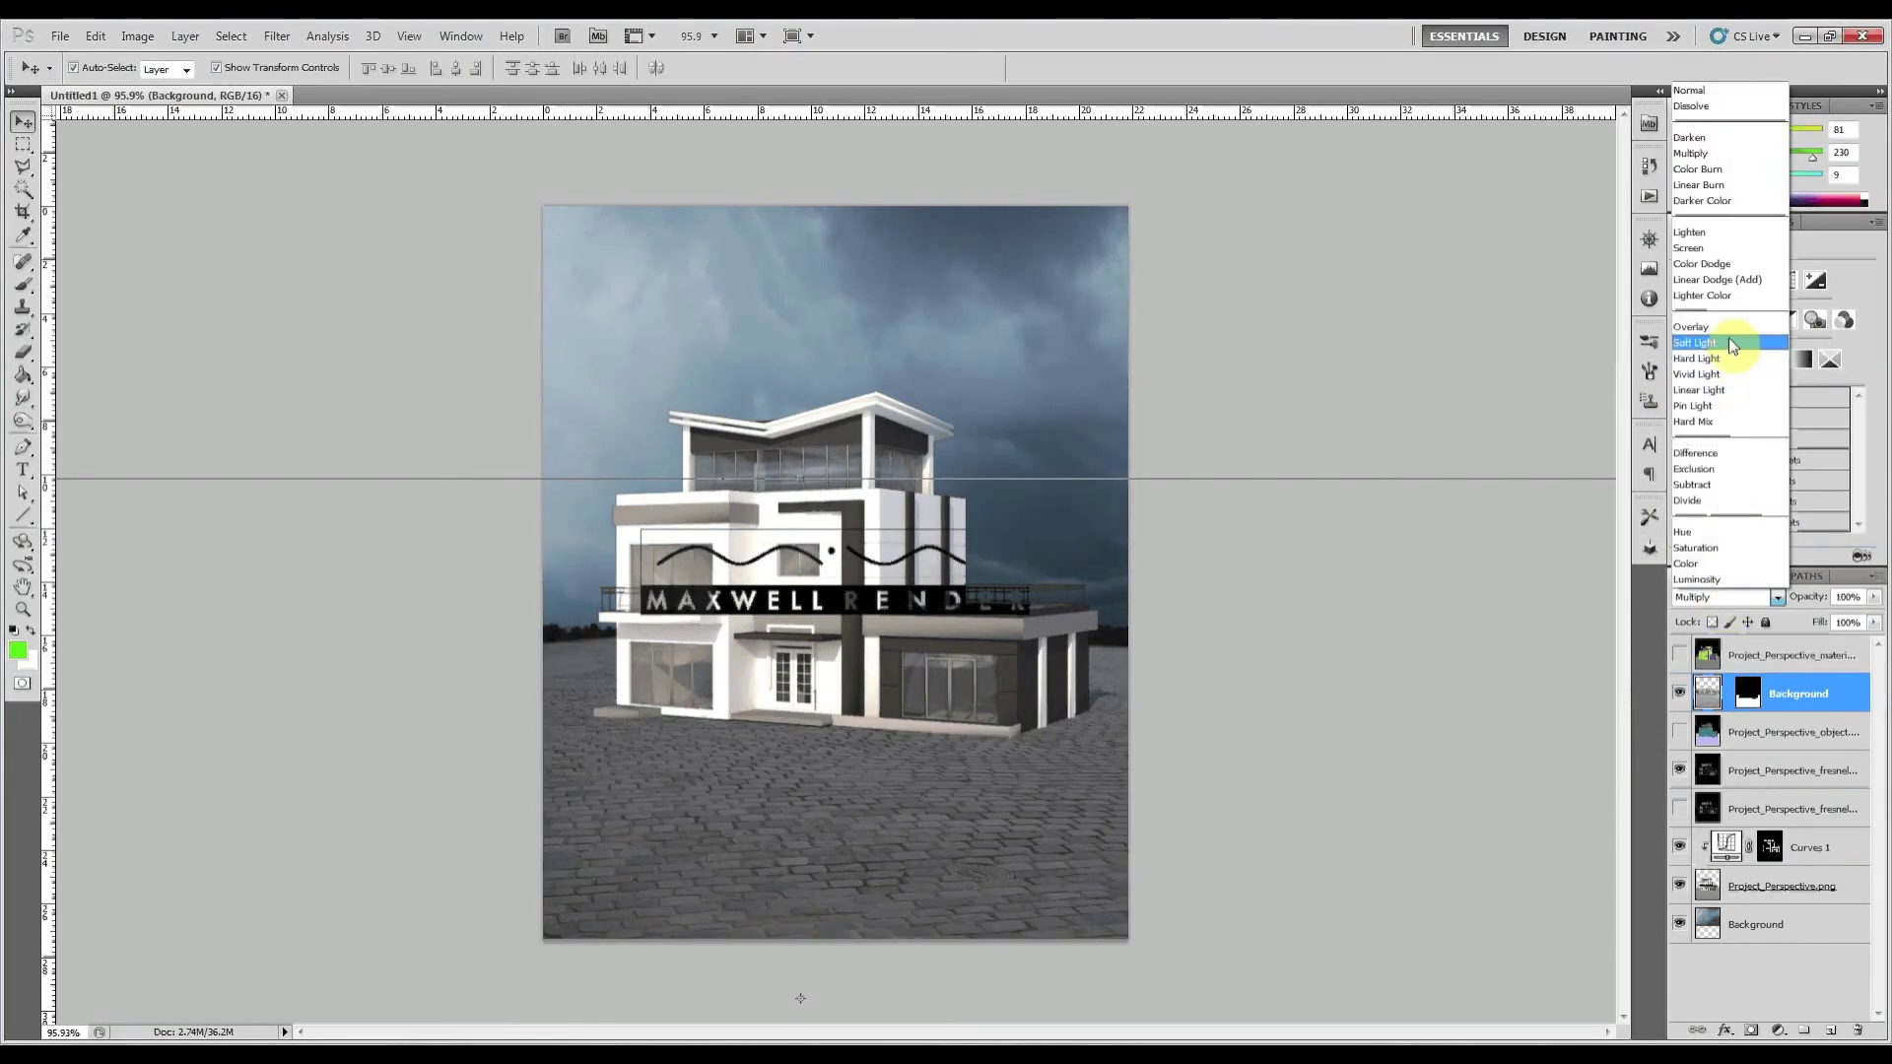
{"action": "left_click", "coordinate": [1728, 337]}
{"action": "left_click", "coordinate": [1747, 603]}
{"action": "left_click", "coordinate": [1735, 335]}
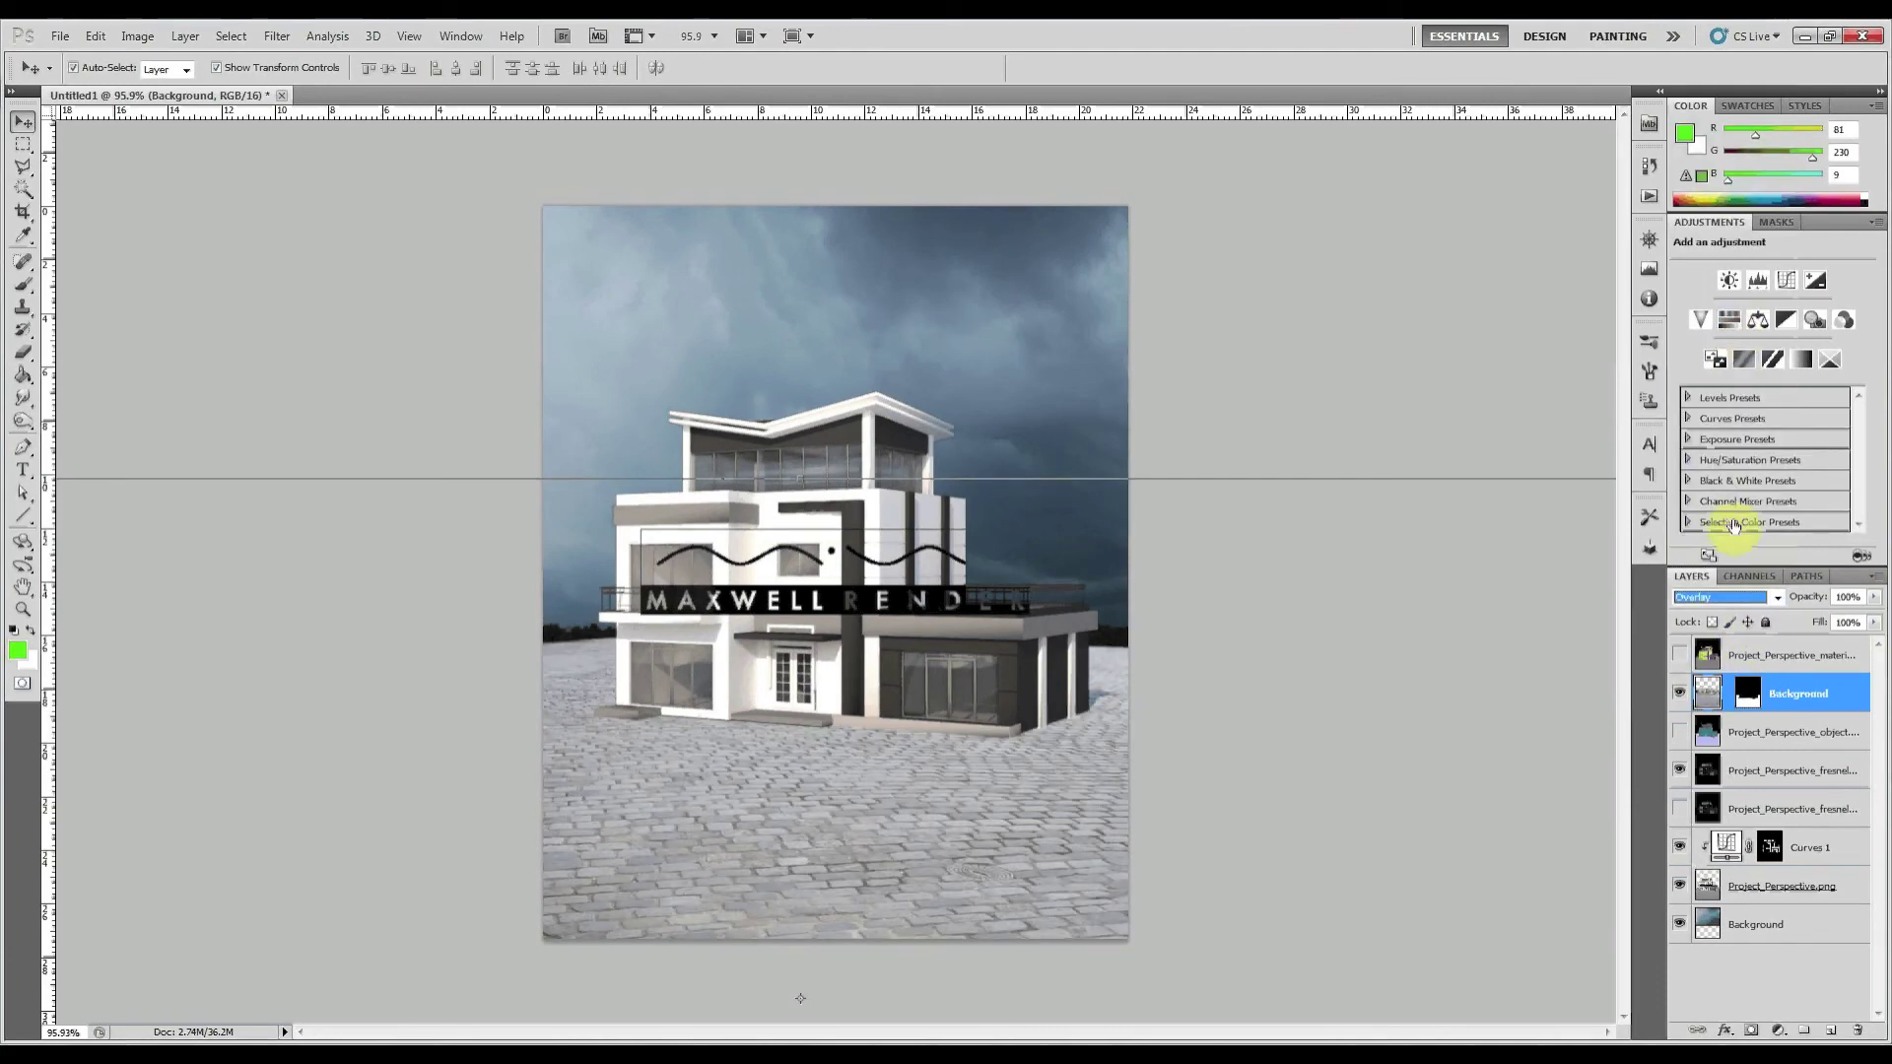
{"action": "left_click", "coordinate": [1735, 595]}
{"action": "left_click", "coordinate": [1724, 156]}
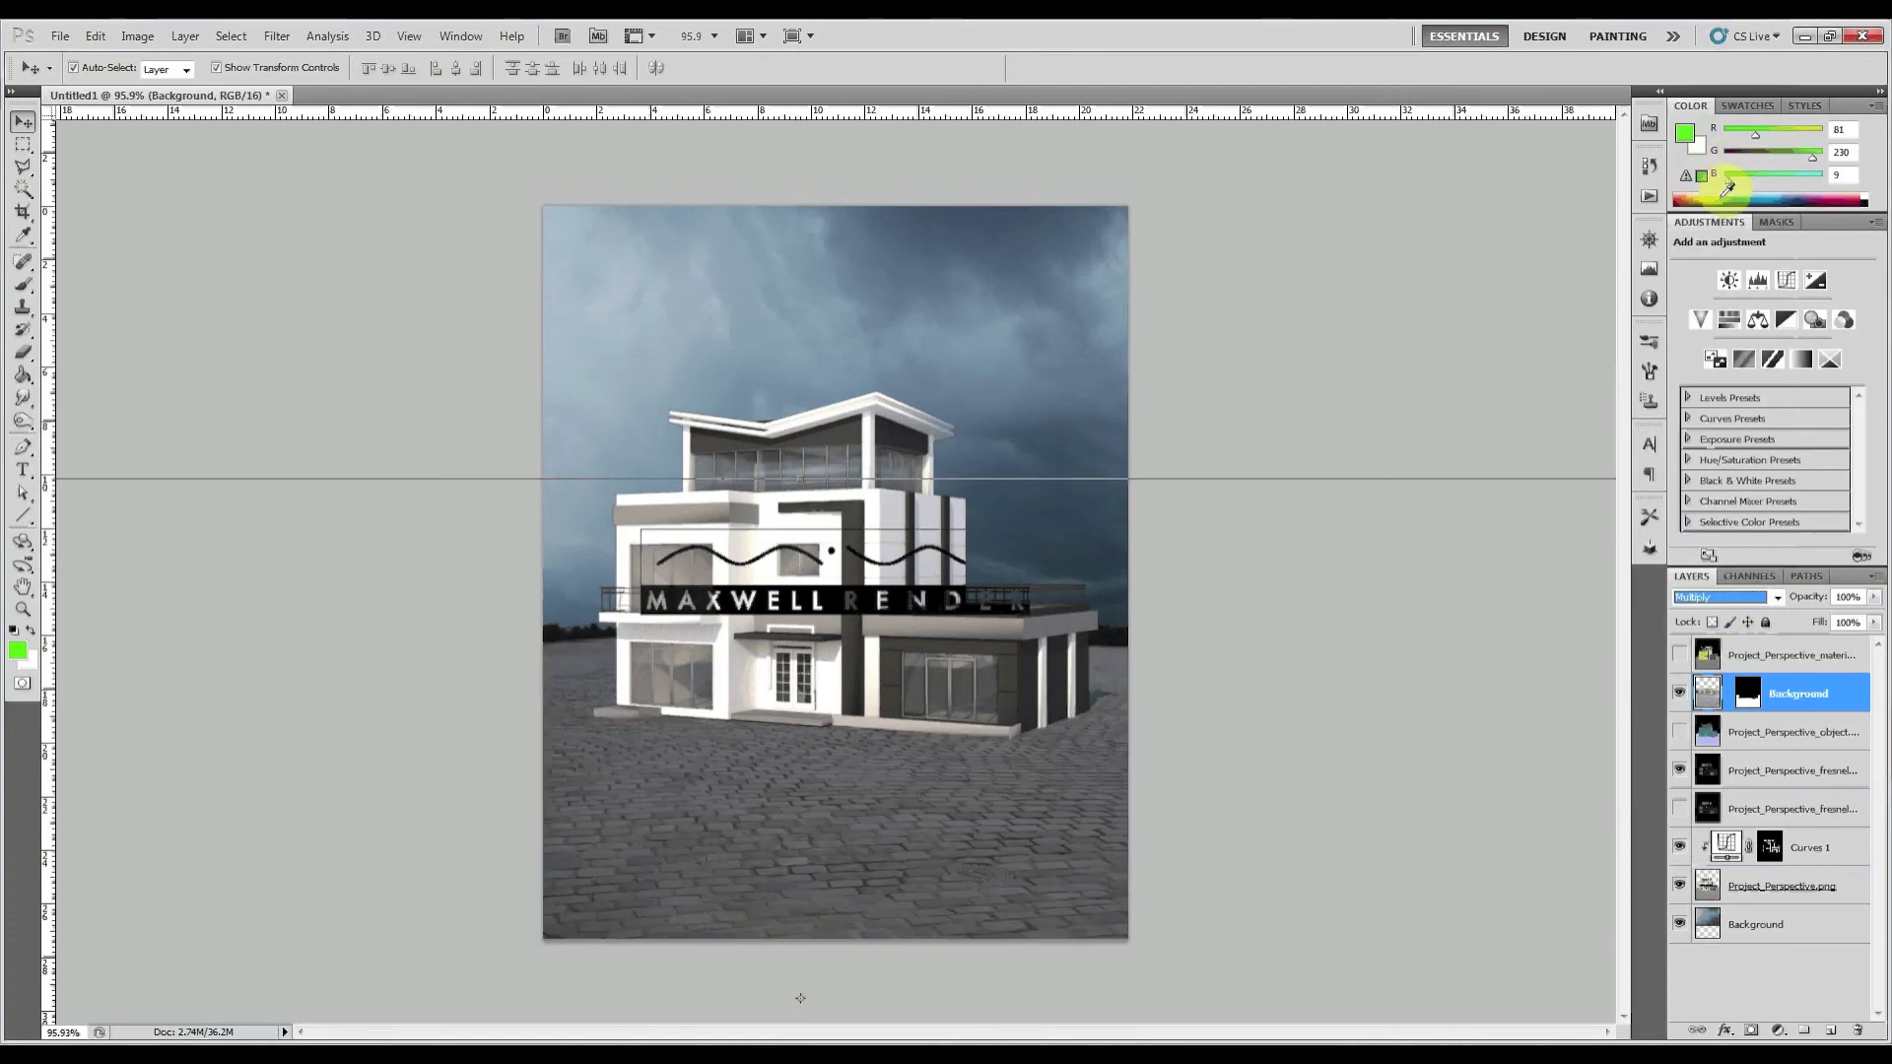
Try brightening the cobblestones with a clipped Curves adjustment, raising the curve point at input 91 to output 118
{"action": "left_click", "coordinate": [1787, 283]}
{"action": "mouse_move", "coordinate": [1773, 395]}
{"action": "left_mouse_down"}
{"action": "mouse_move", "coordinate": [1773, 372]}
{"action": "mouse_move", "coordinate": [1770, 397]}
{"action": "left_mouse_up"}
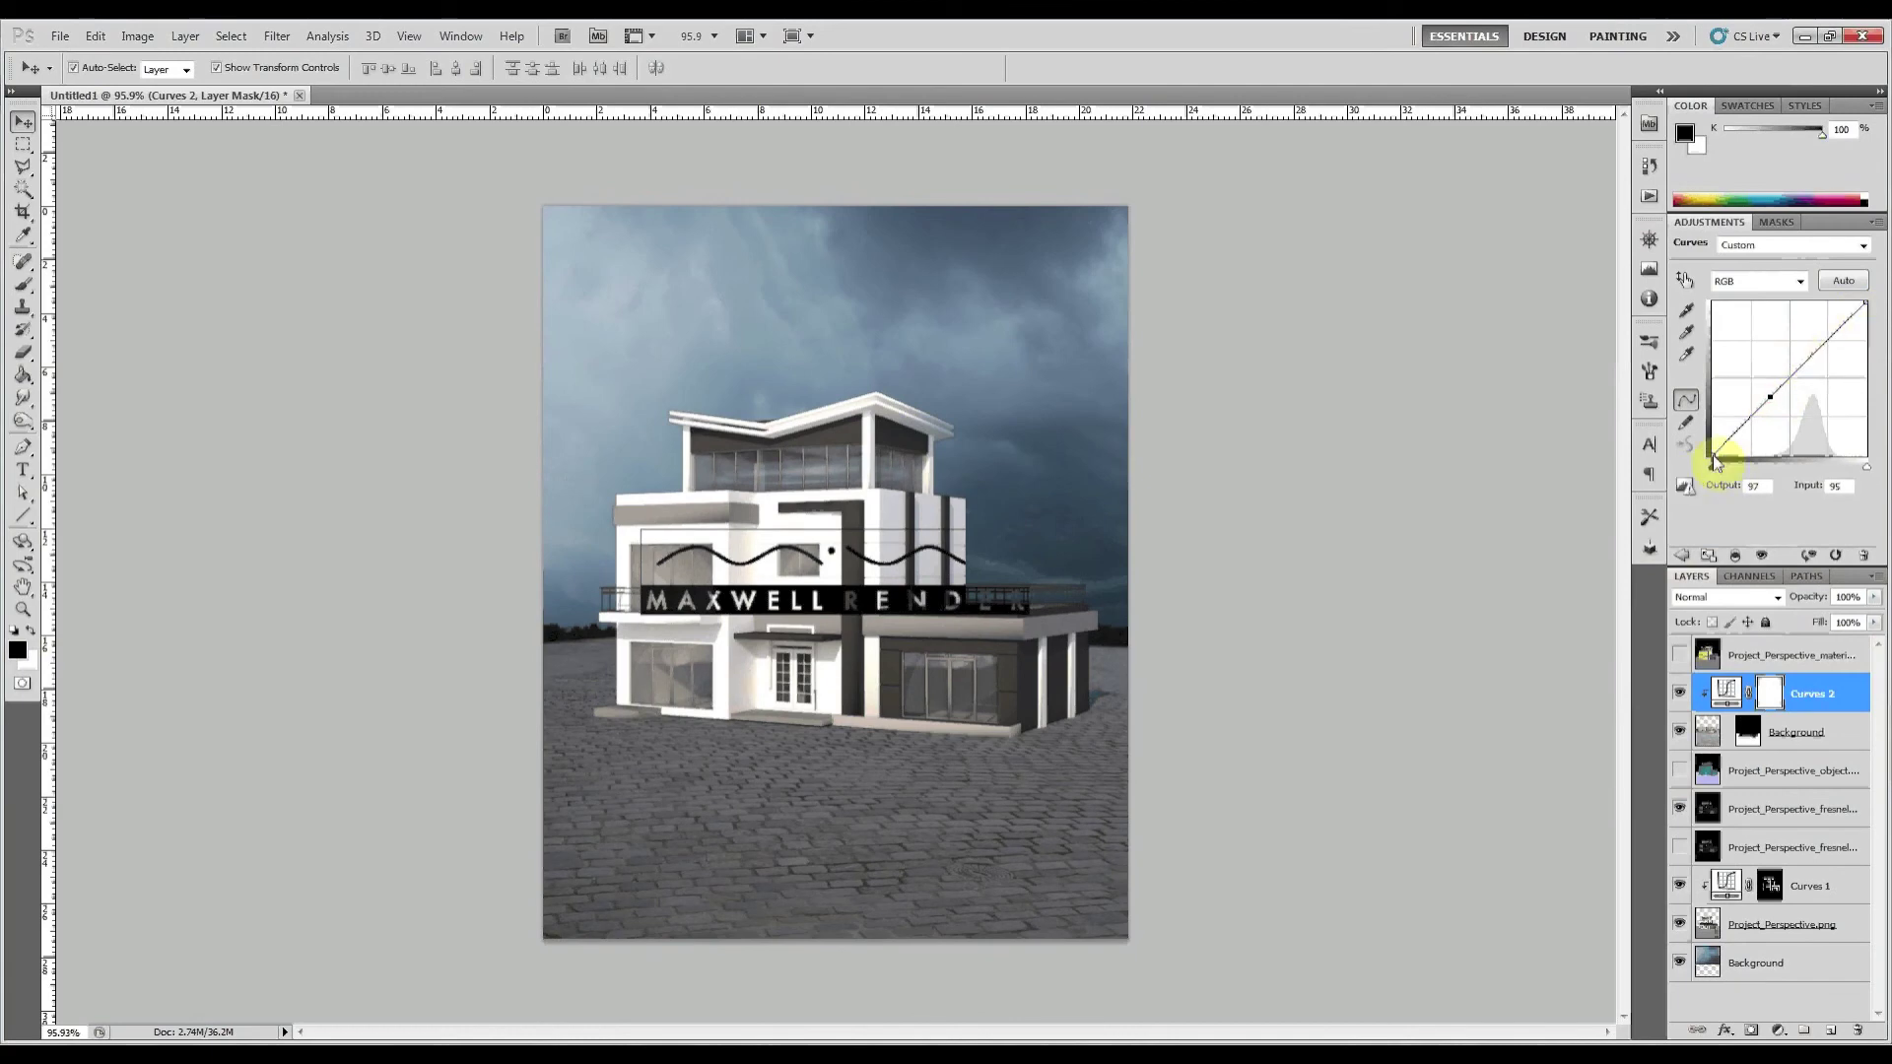
{"action": "left_click", "coordinate": [1712, 454]}
{"action": "mouse_move", "coordinate": [1703, 476]}
{"action": "left_mouse_down"}
{"action": "mouse_move", "coordinate": [1744, 477]}
{"action": "mouse_move", "coordinate": [1689, 464]}
{"action": "left_mouse_up"}
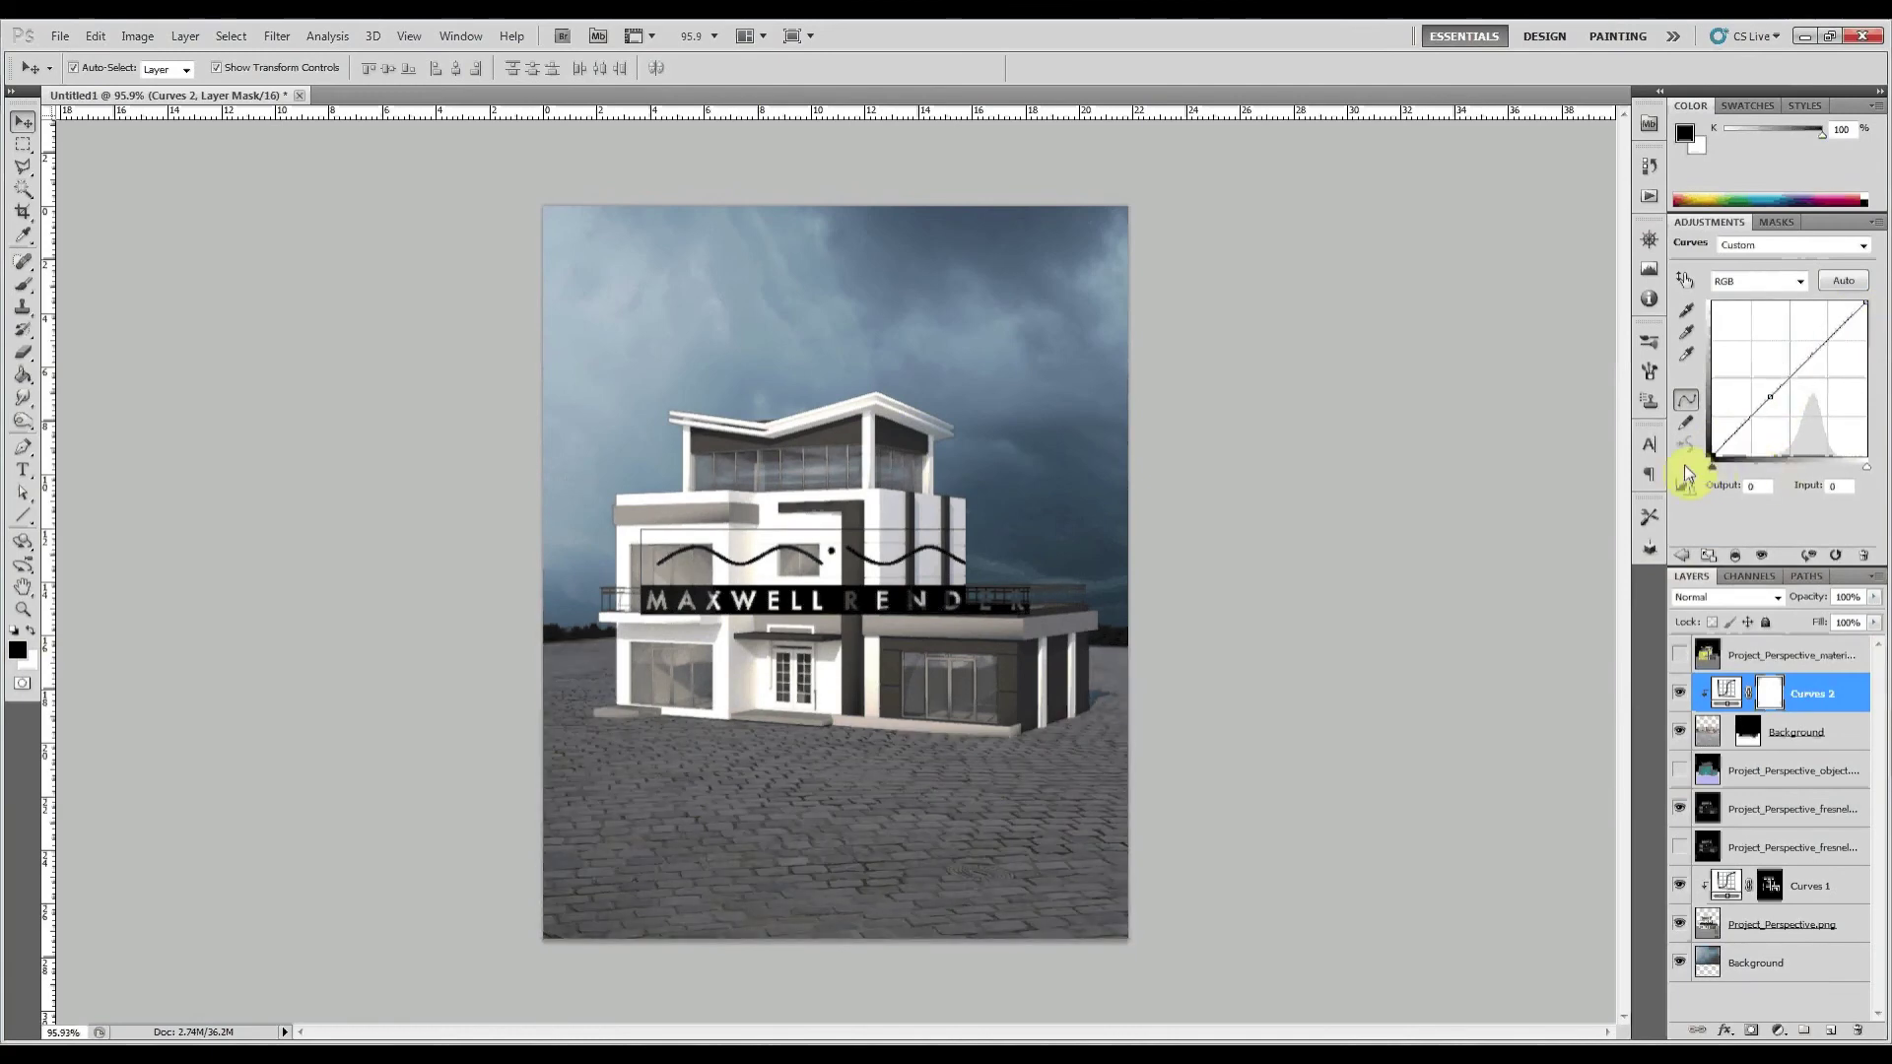
{"action": "left_click_drag", "start_coordinate": [1771, 397], "coordinate": [1771, 384]}
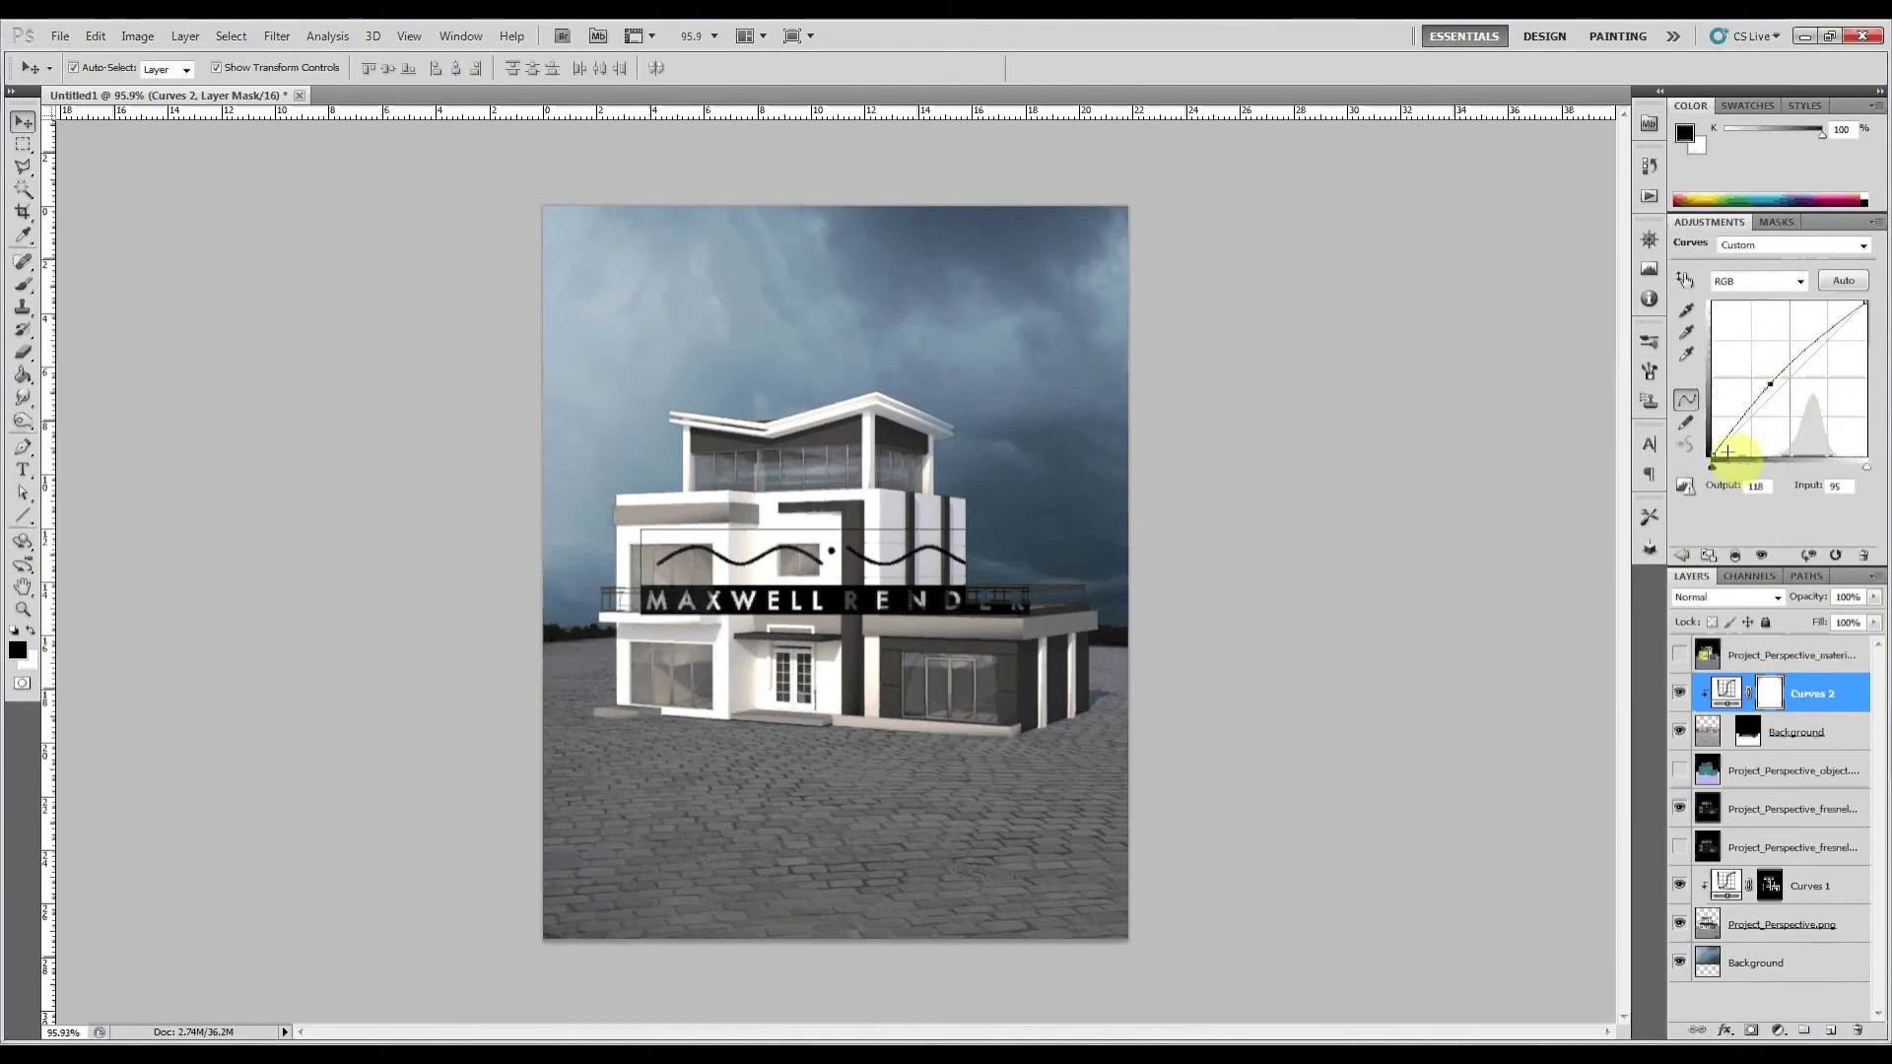
{"action": "left_click_drag", "start_coordinate": [1716, 454], "coordinate": [1677, 464]}
{"action": "mouse_move", "coordinate": [1863, 305]}
{"action": "left_mouse_down"}
{"action": "mouse_move", "coordinate": [1829, 305]}
{"action": "mouse_move", "coordinate": [1865, 303]}
{"action": "left_mouse_up"}
Delete the Curves 2 adjustment layer above the cobblestones
{"action": "left_click", "coordinate": [1809, 699]}
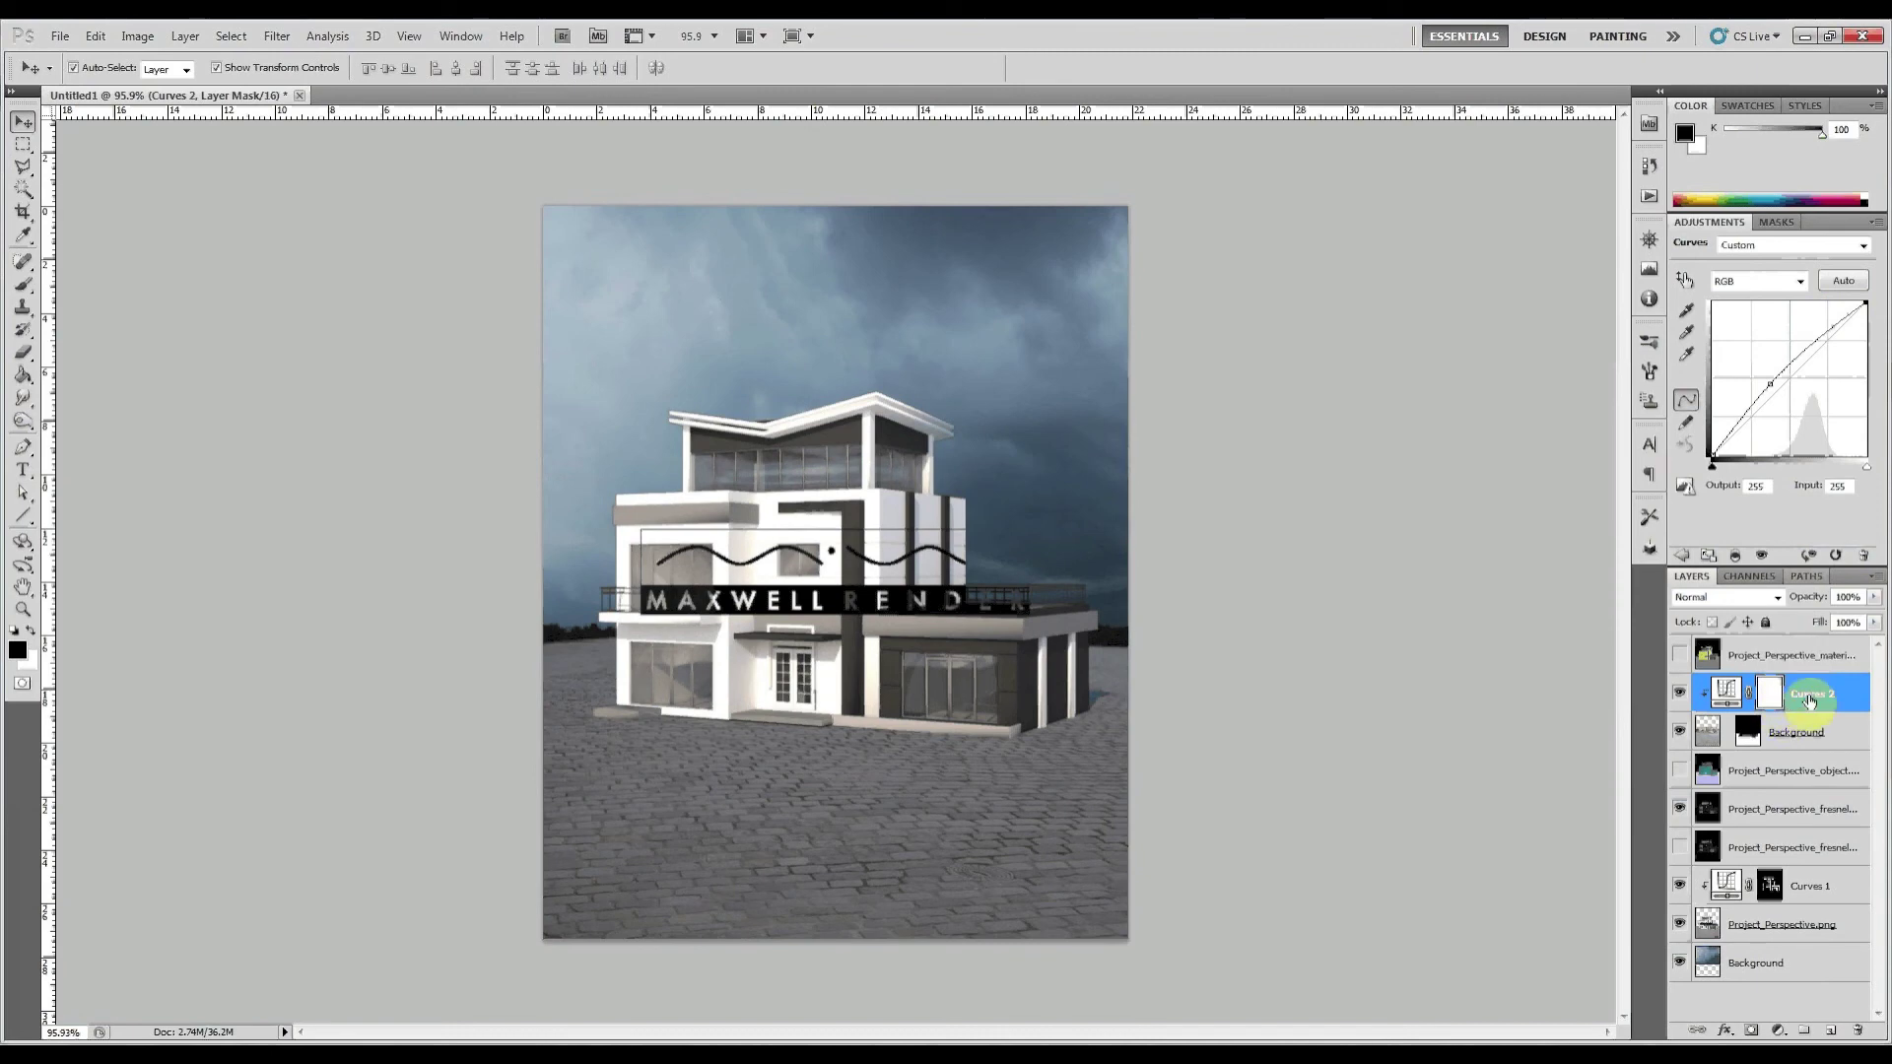
{"action": "left_click", "coordinate": [1863, 554]}
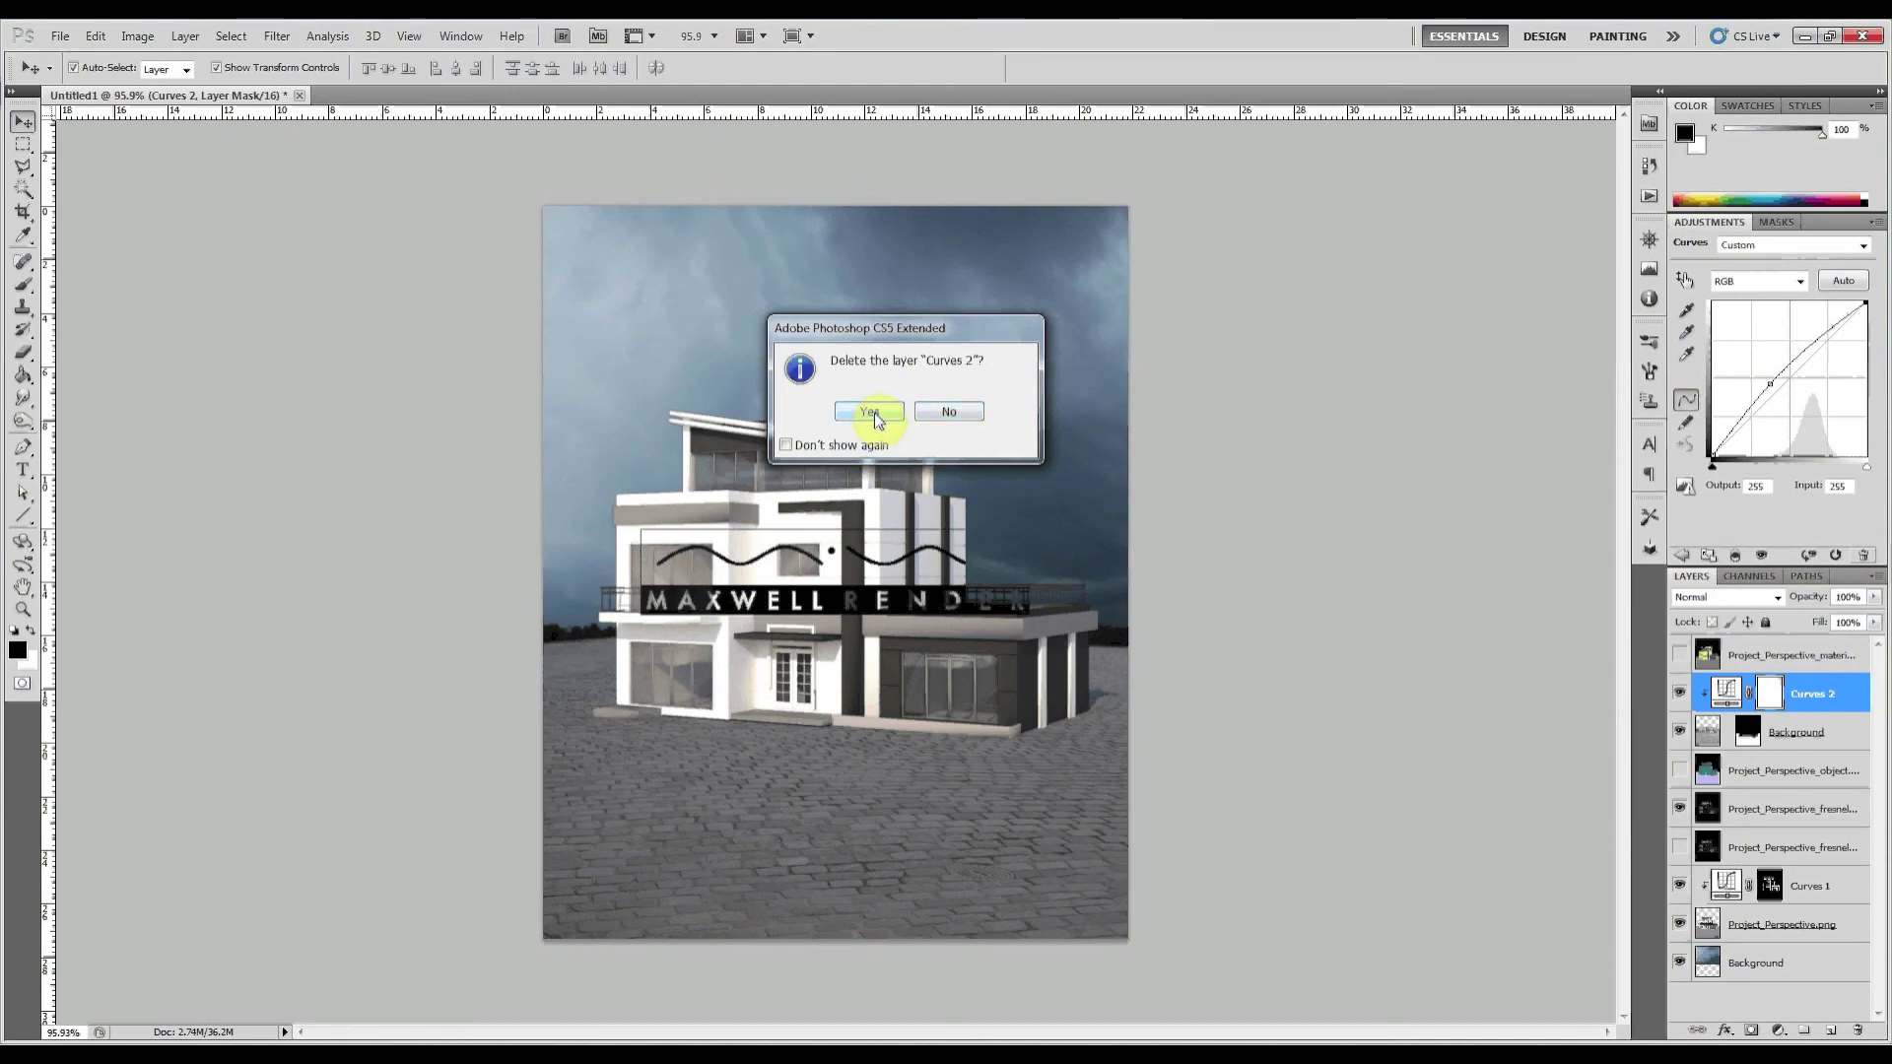
{"action": "left_click", "coordinate": [949, 412]}
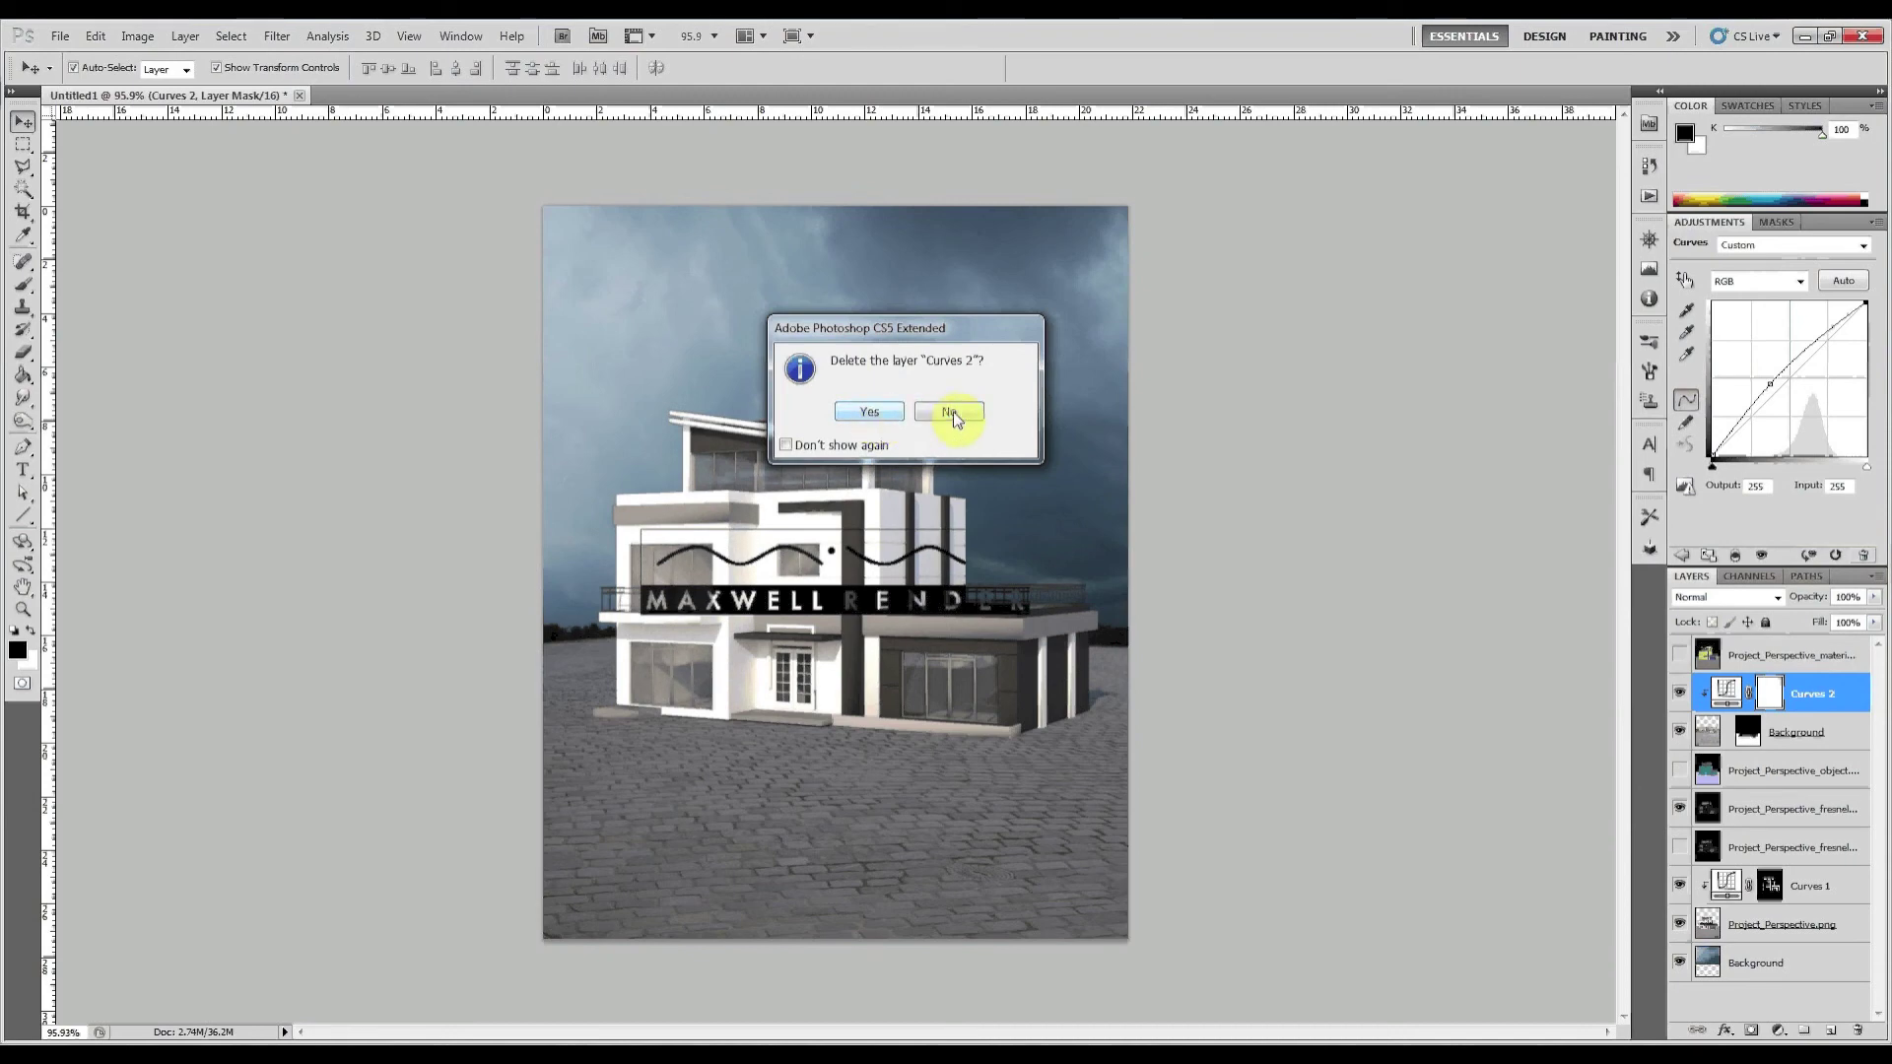
{"action": "left_click", "coordinate": [1726, 693]}
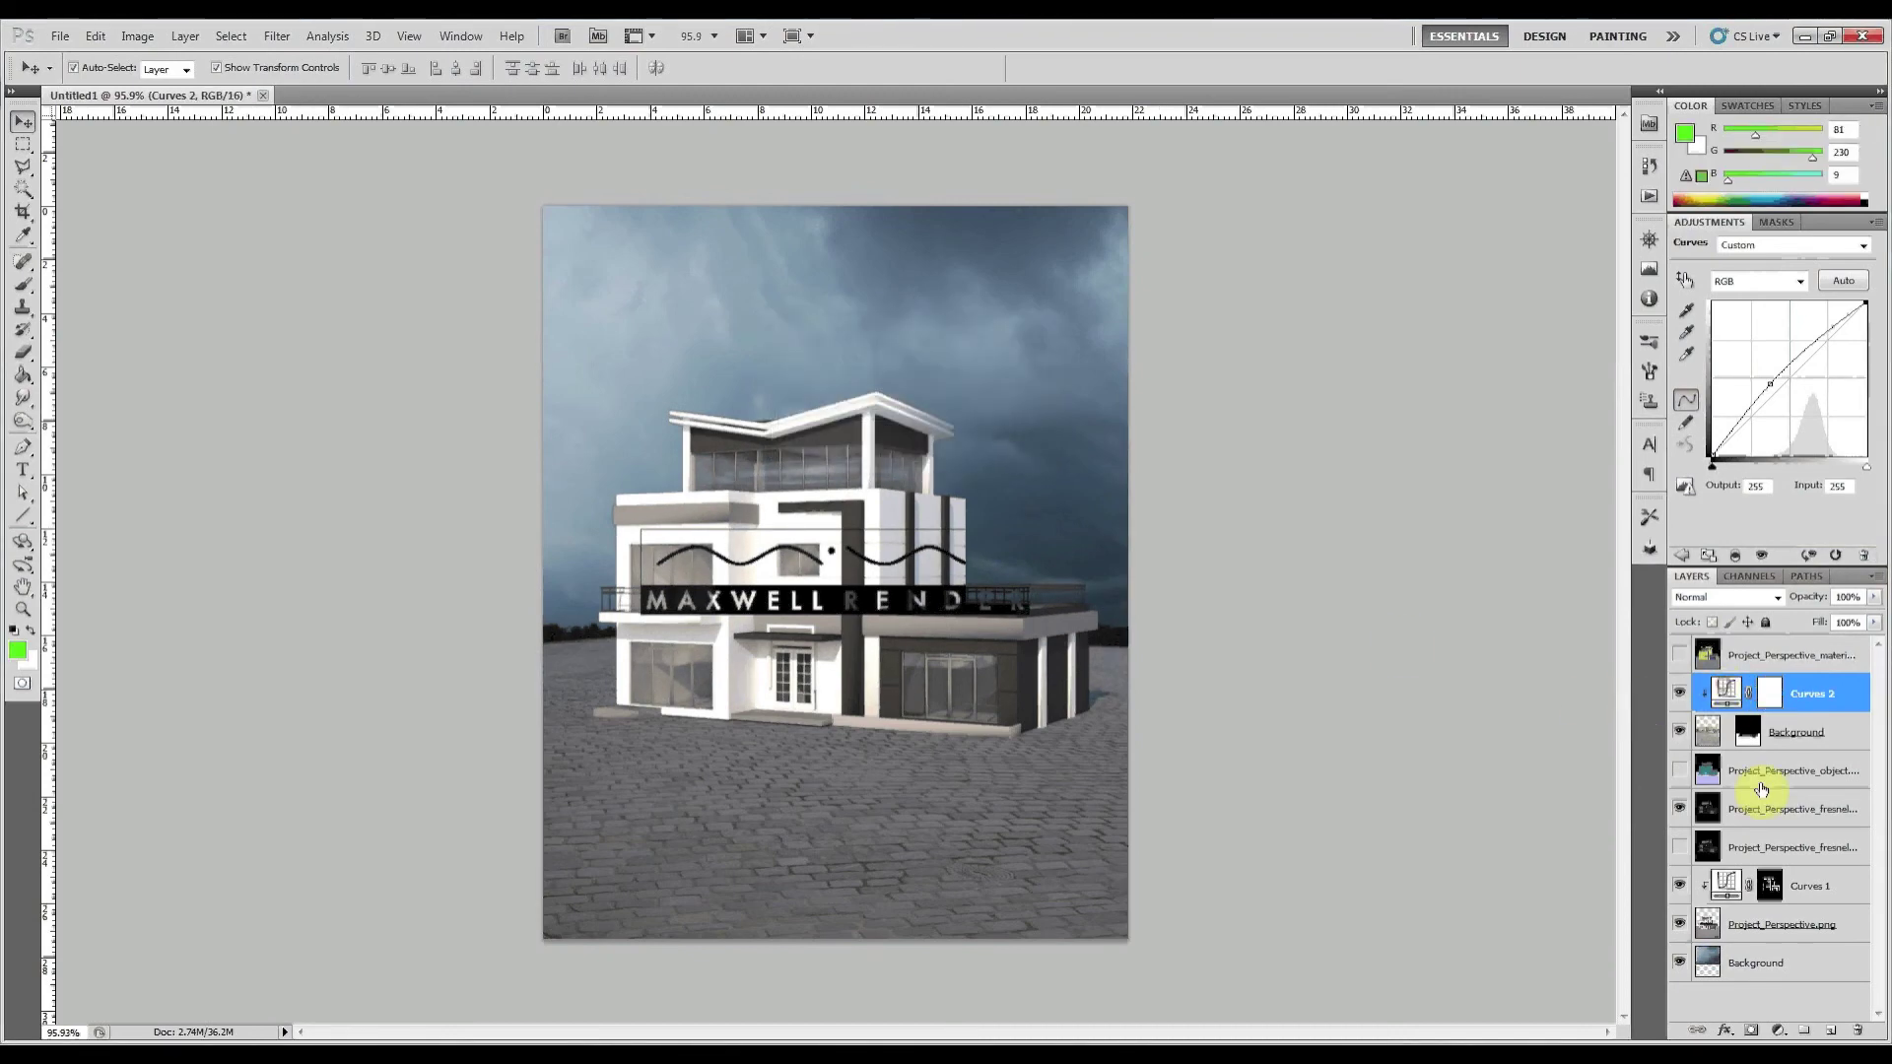
{"action": "left_click", "coordinate": [1855, 1032]}
{"action": "left_click", "coordinate": [866, 410]}
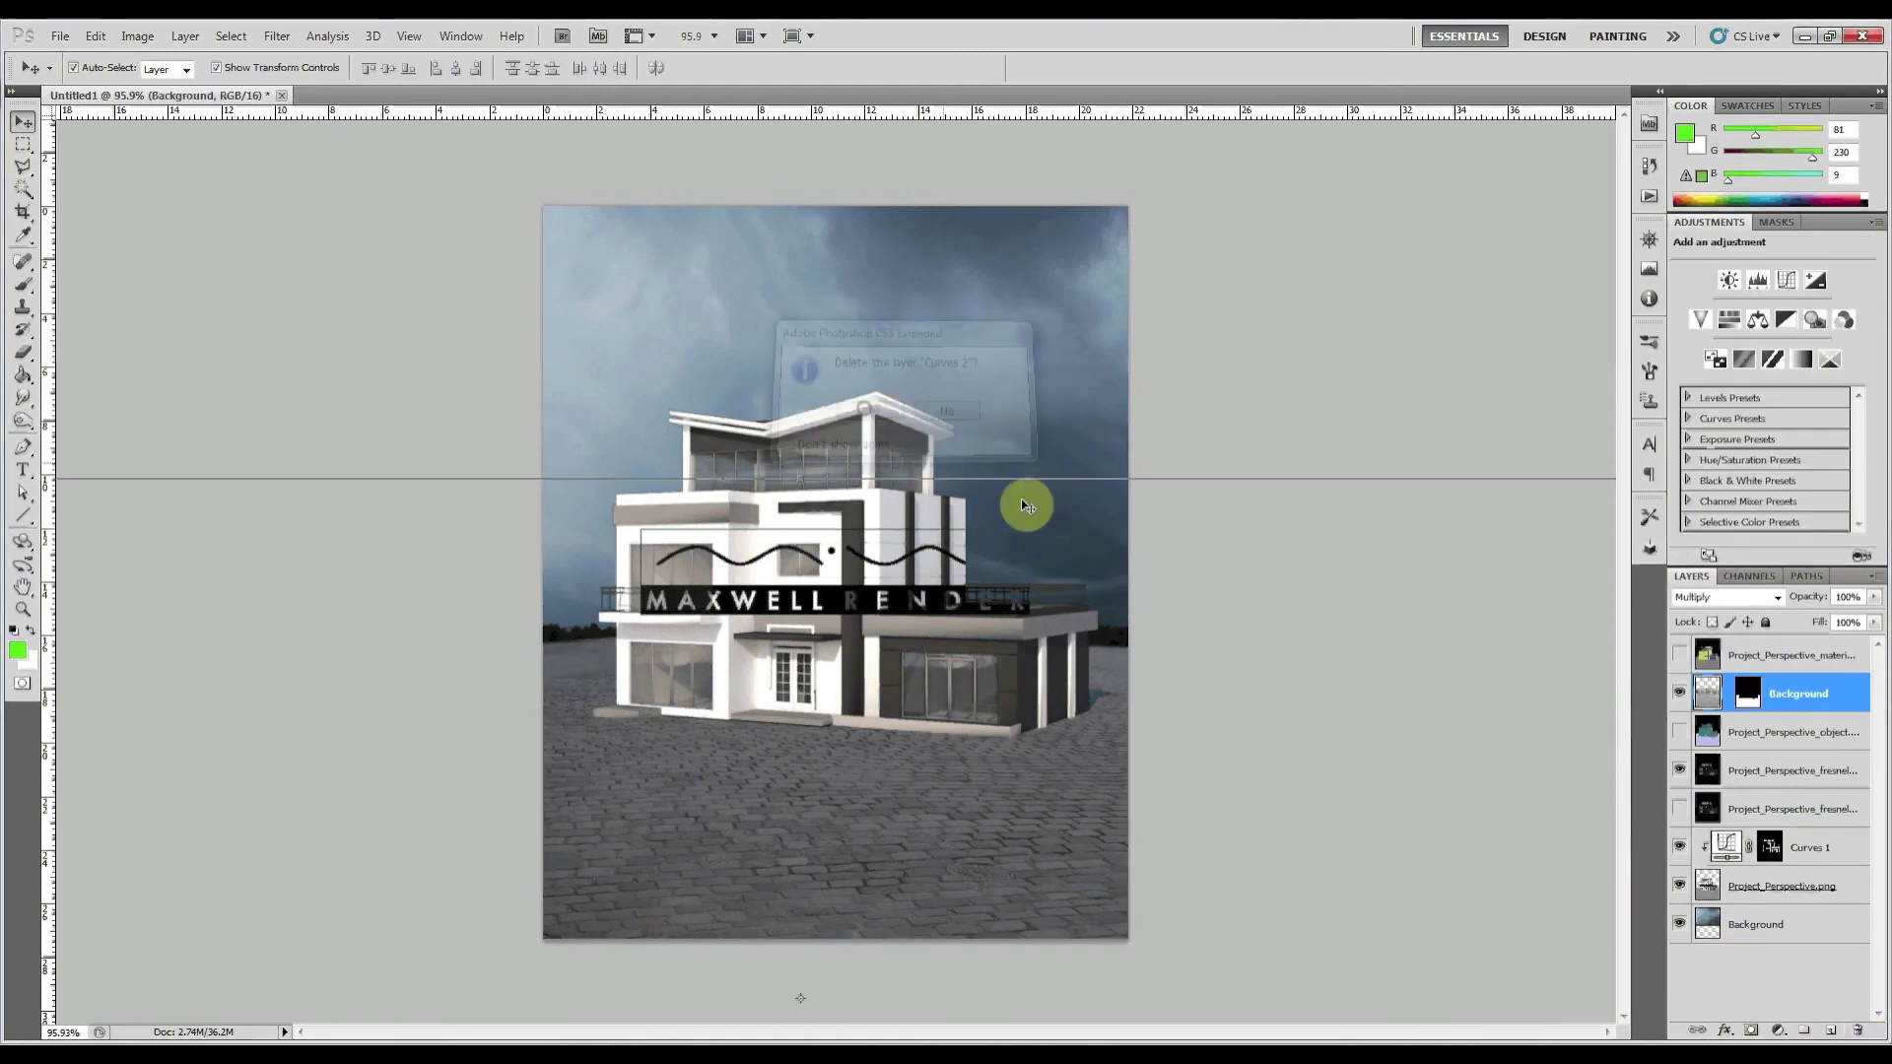
Set the cobblestone layer's blending to Hard Light and darken its midtones with a new clipped Curves adjustment
{"action": "left_click", "coordinate": [1764, 597]}
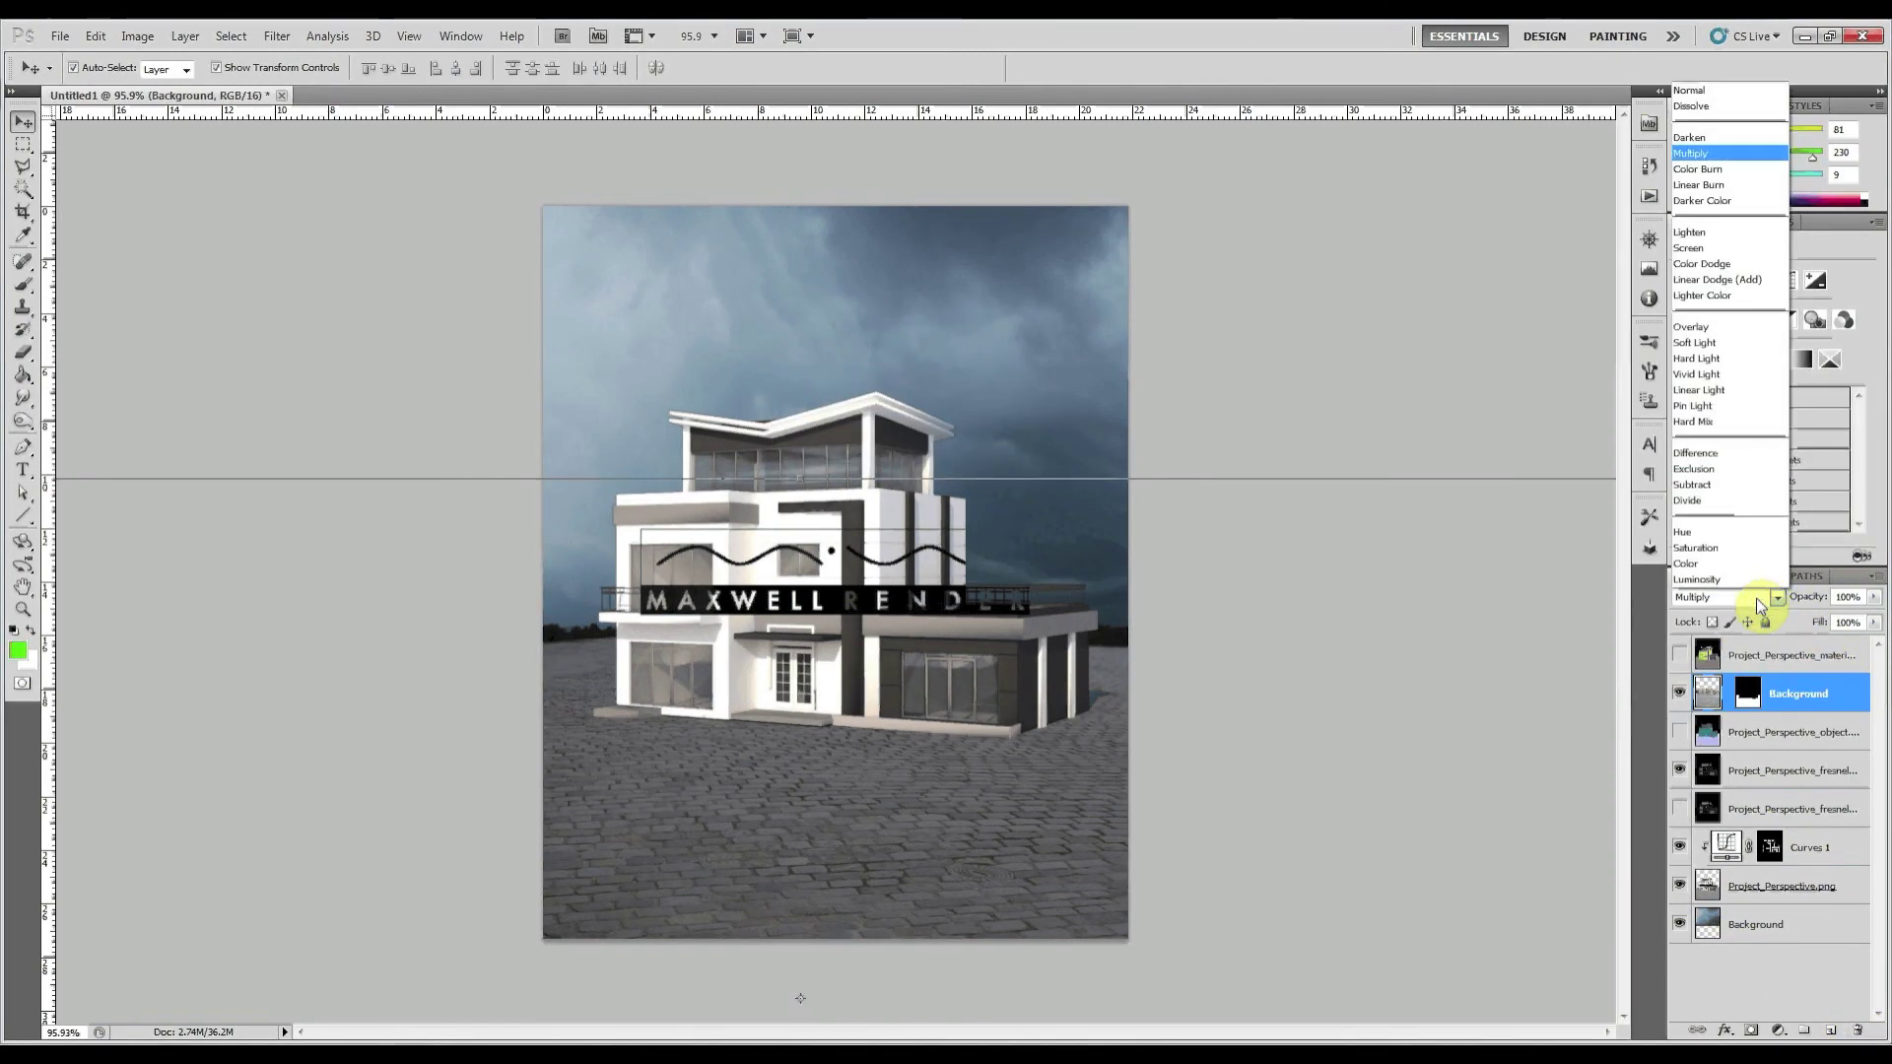
{"action": "left_click", "coordinate": [1708, 361]}
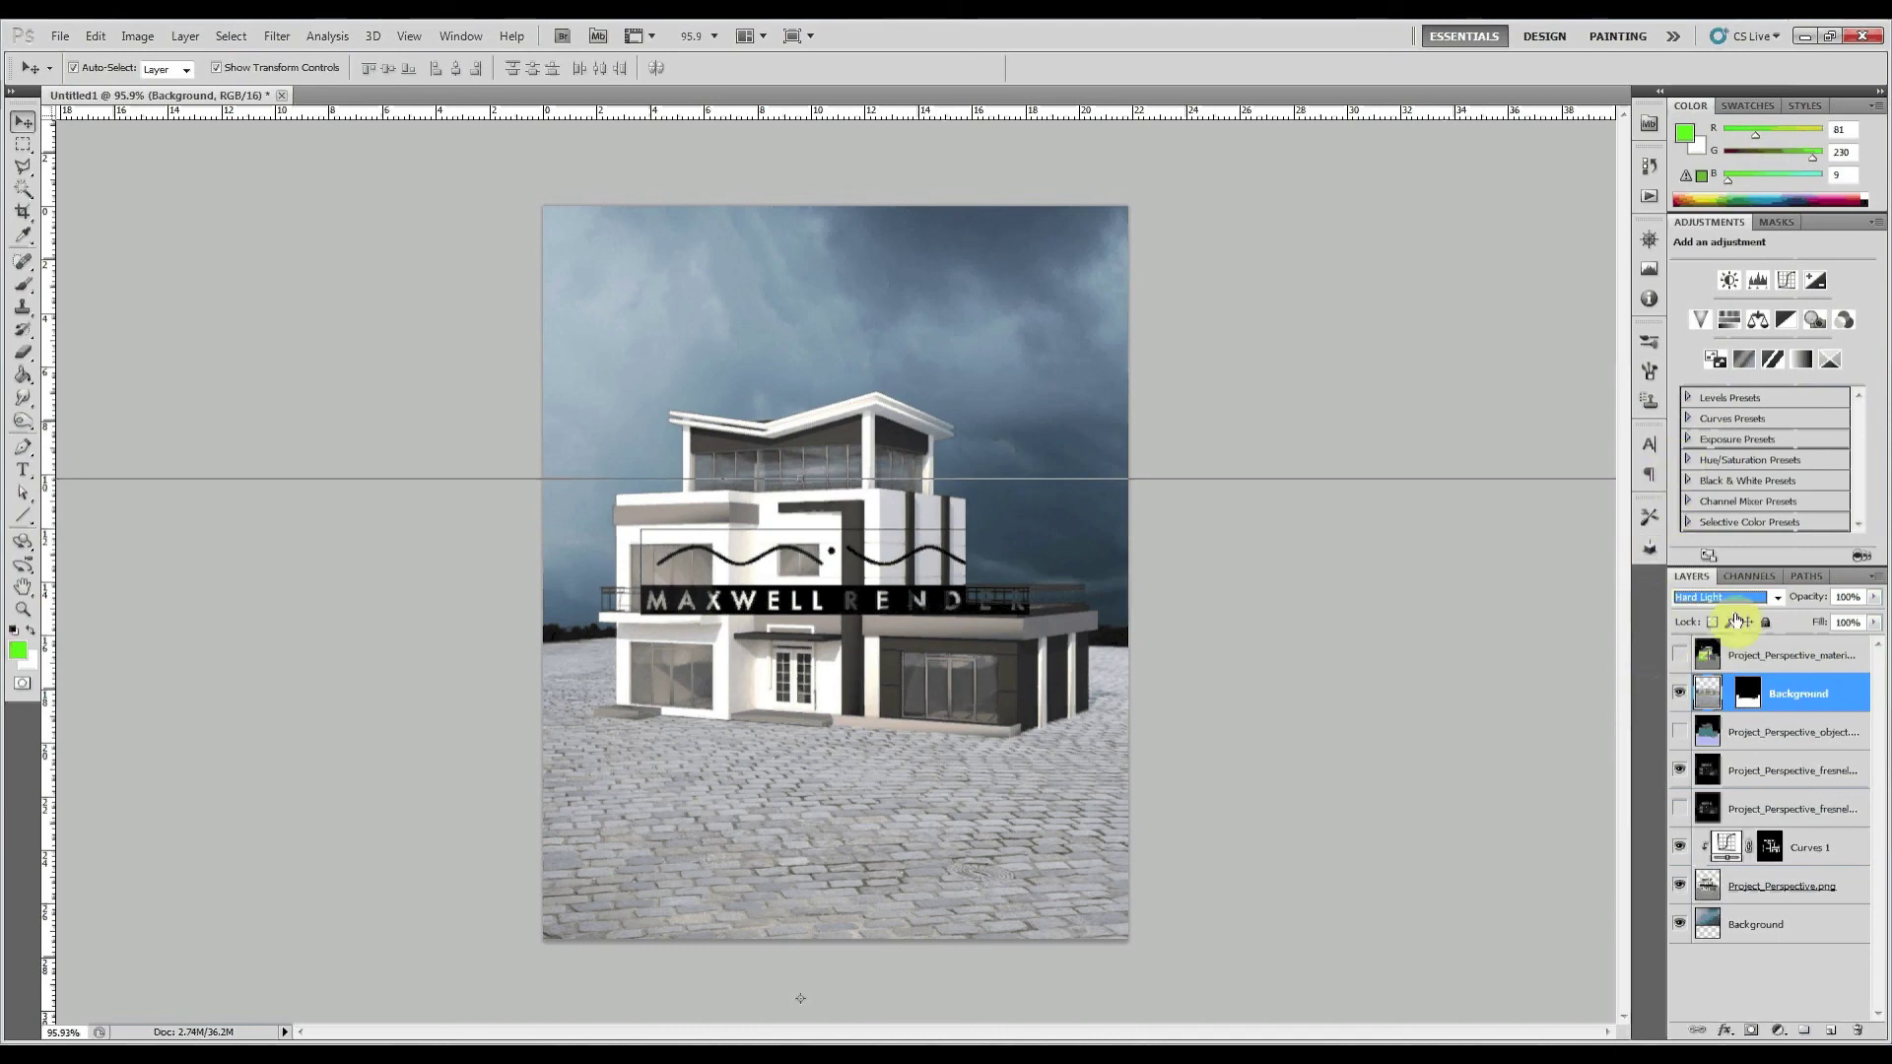
{"action": "left_click", "coordinate": [1782, 287]}
{"action": "left_click_drag", "start_coordinate": [1782, 390], "coordinate": [1784, 404]}
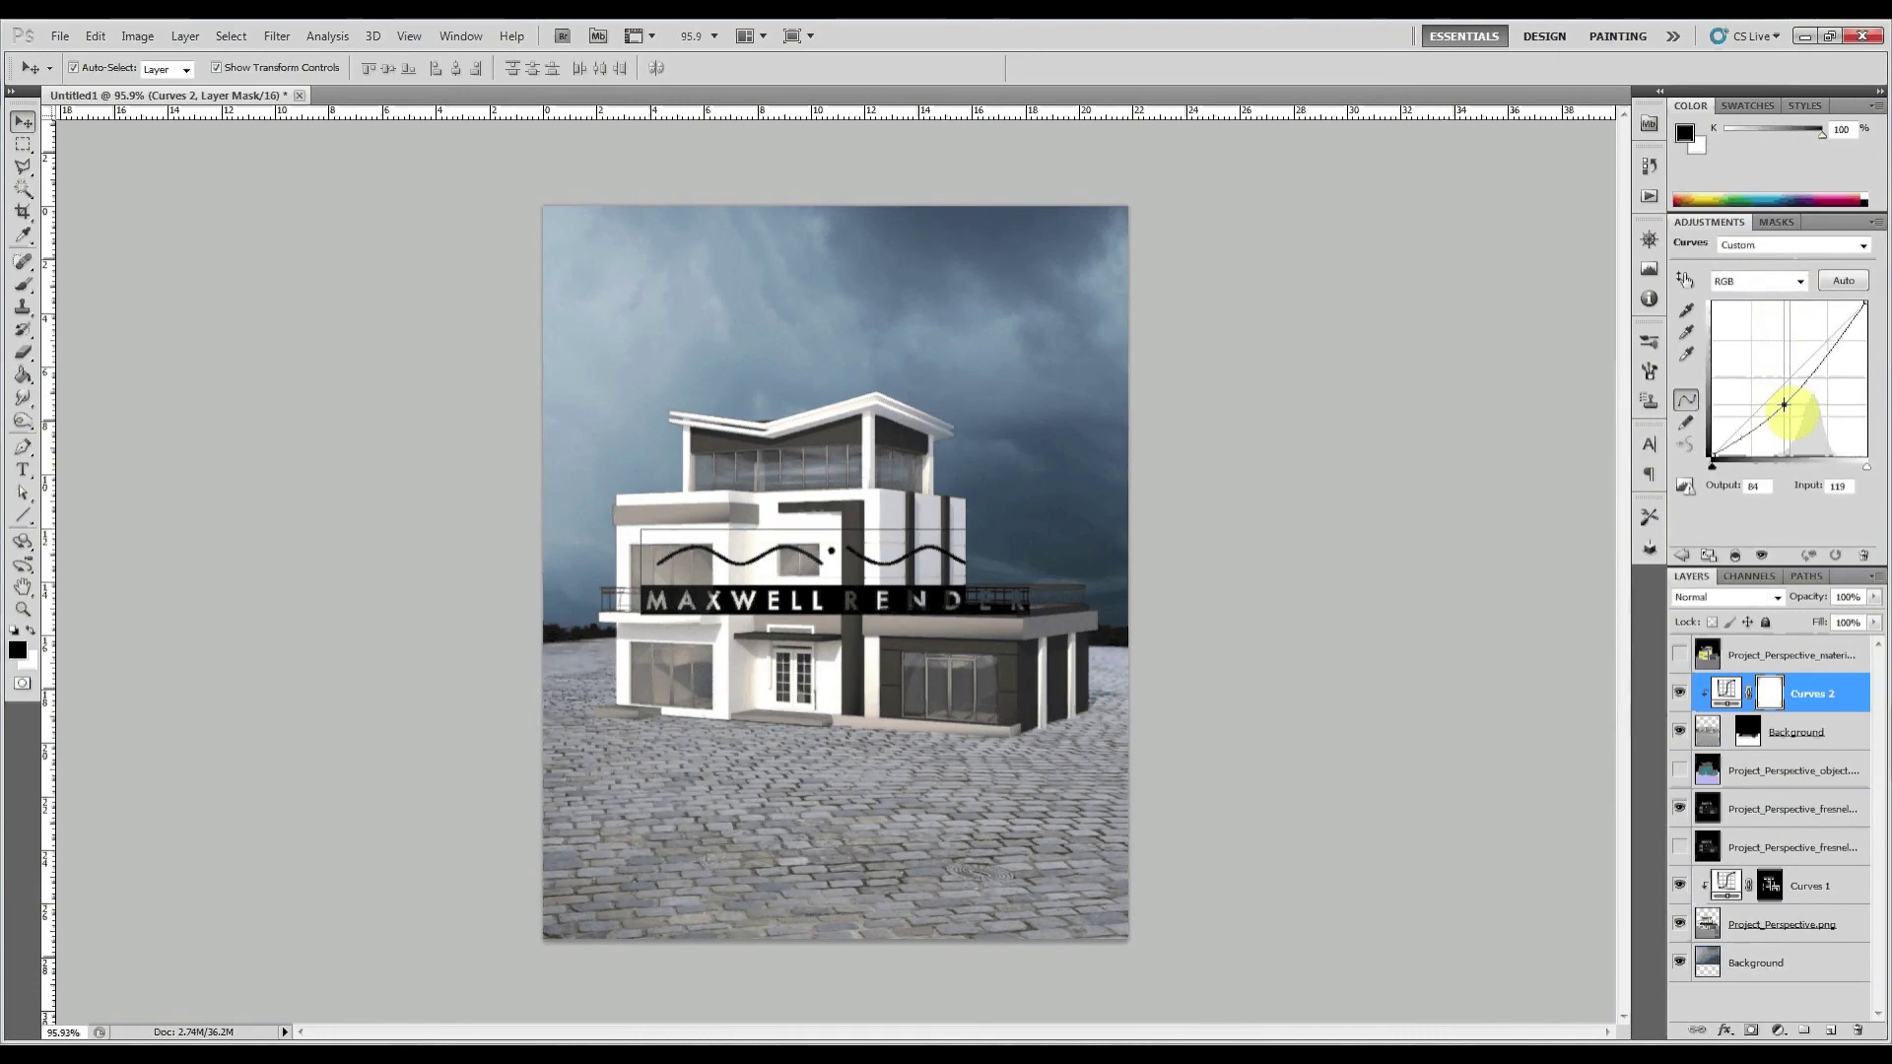
{"action": "left_click_drag", "start_coordinate": [1784, 404], "coordinate": [1785, 400]}
{"action": "left_click_drag", "start_coordinate": [1866, 301], "coordinate": [1865, 306]}
{"action": "left_click", "coordinate": [1715, 471]}
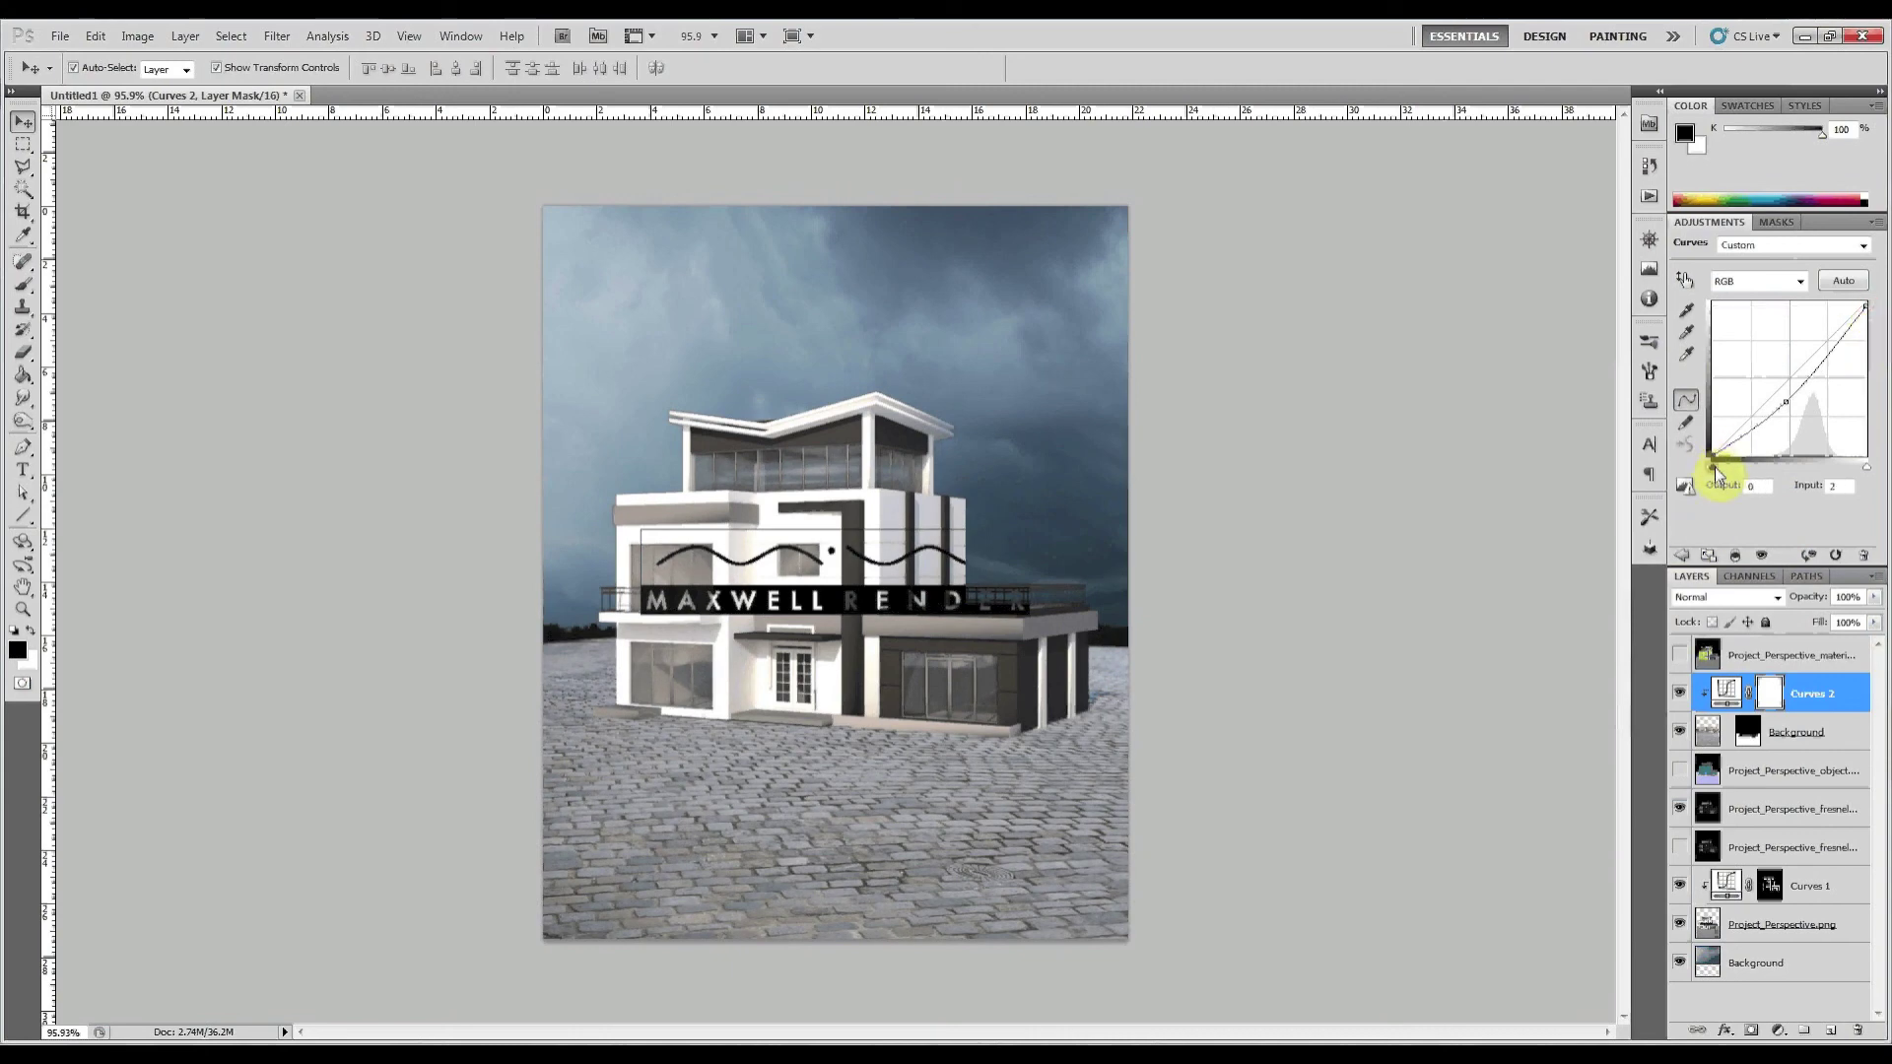